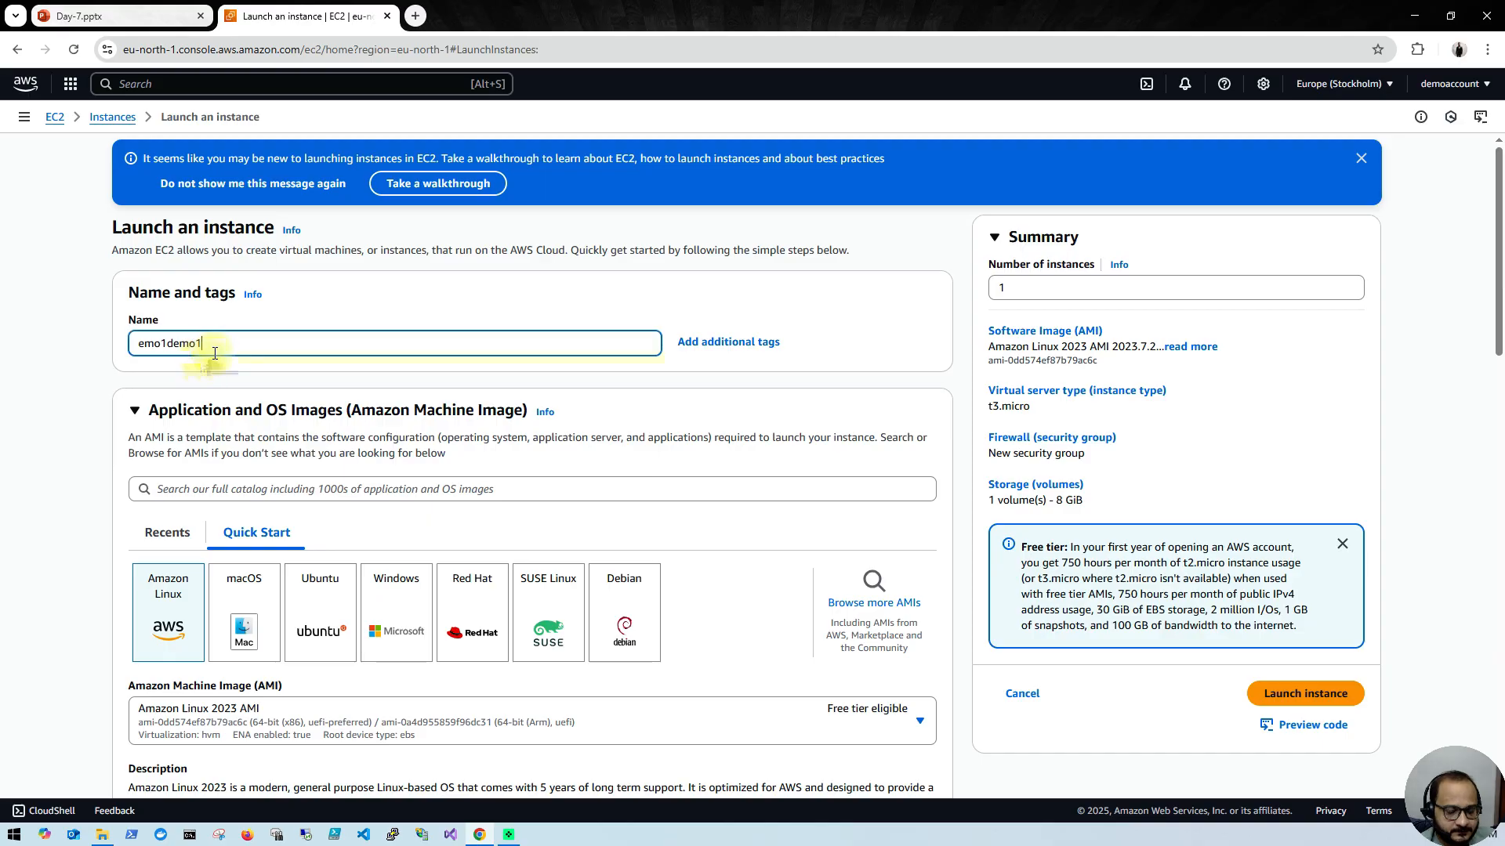
Step: Name the new instance demo and choose Ubuntu as its operating system image
key(BackSpace)
key(BackSpace)
key(BackSpace)
key(BackSpace)
text(demo)
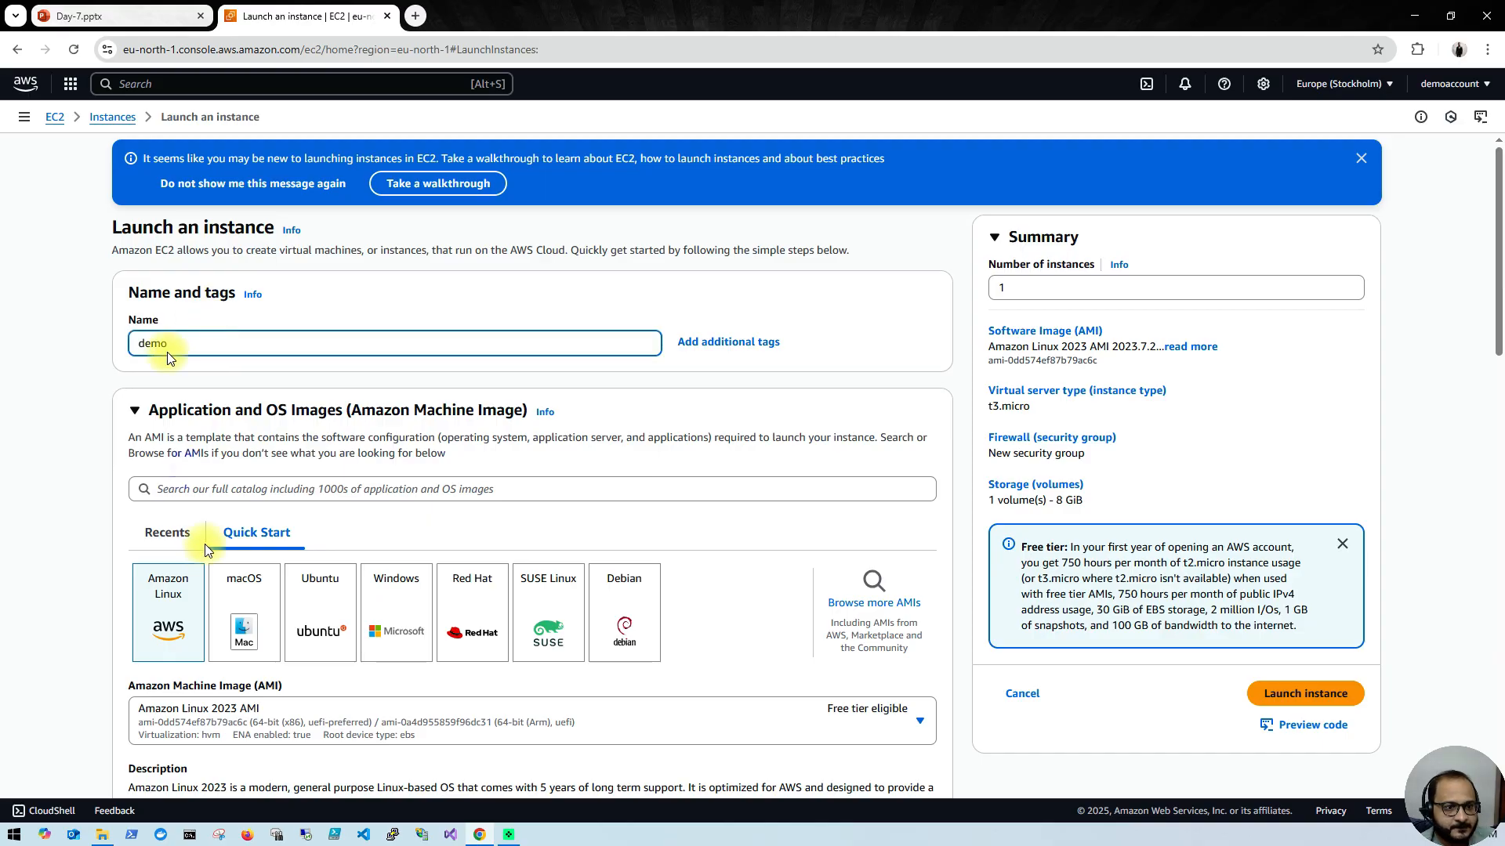
click(333, 600)
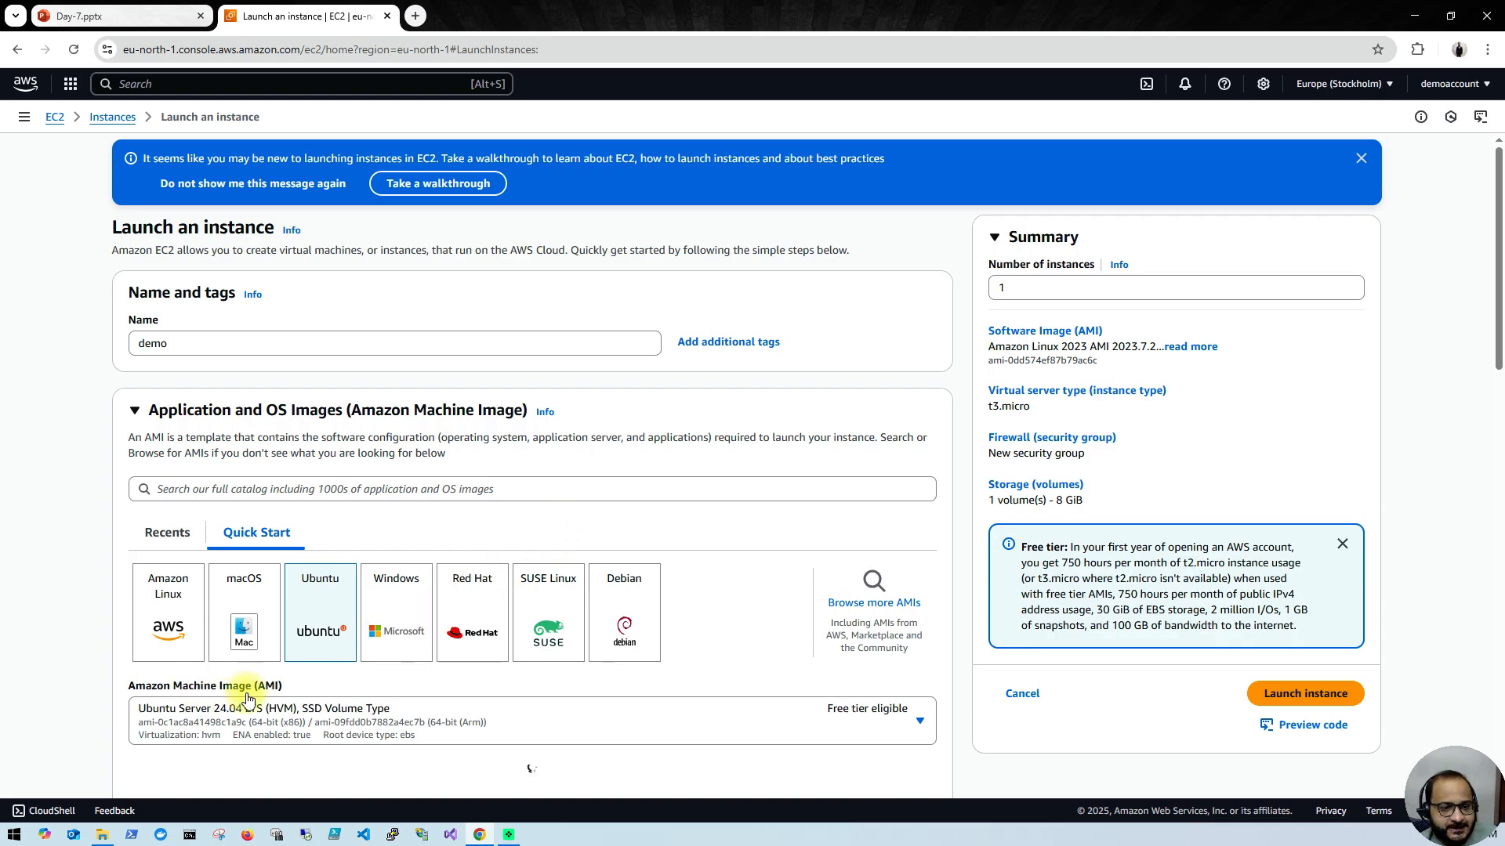
Step: Create a new RSA key pair named demo1 in .pem format for the instance login
scroll(698, 701, down, 5)
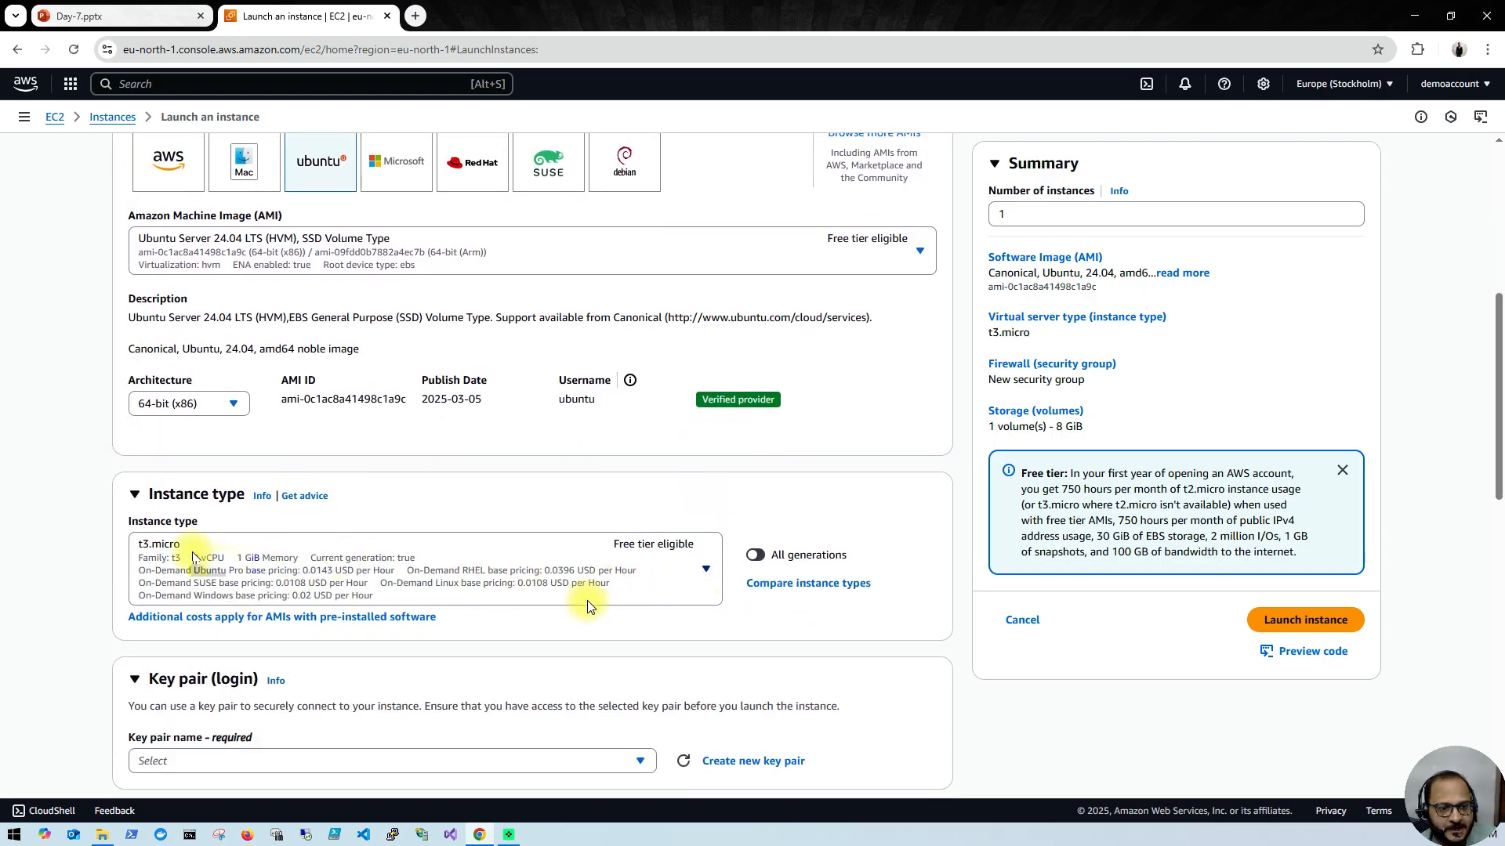
scroll(580, 612, down, 3)
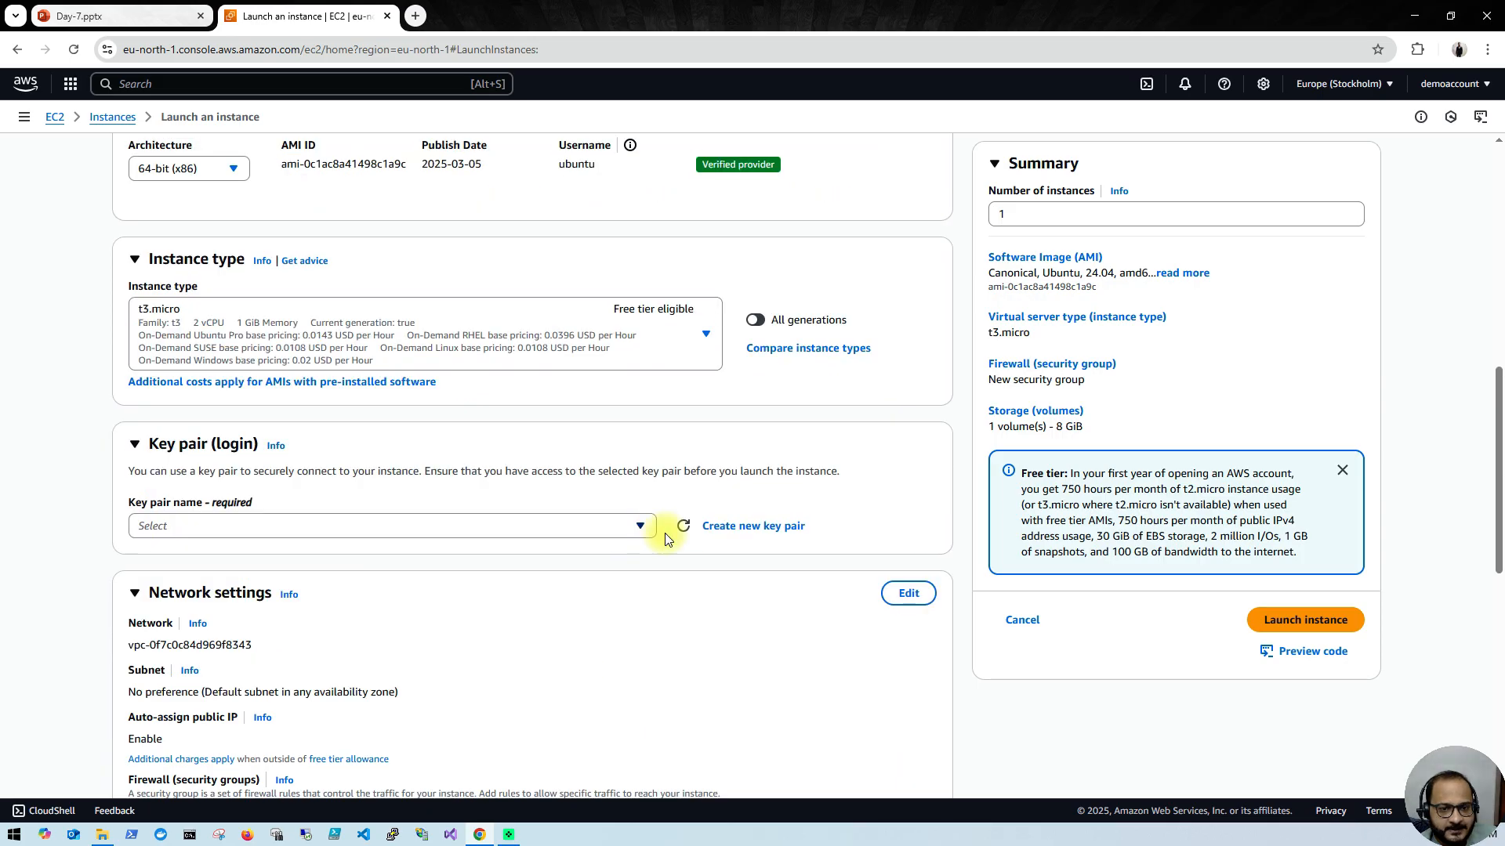
click(641, 527)
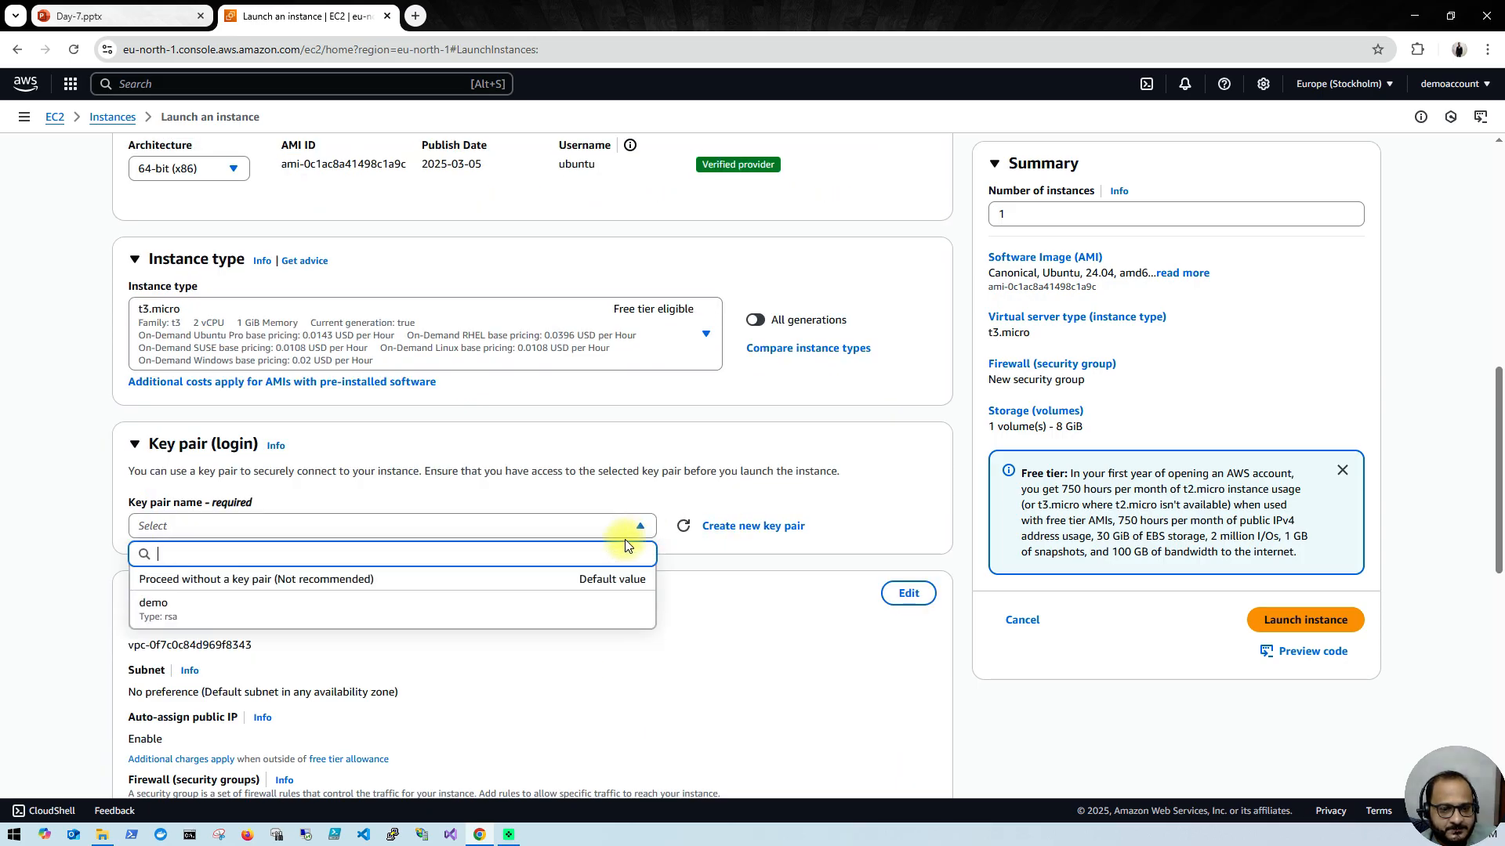
click(640, 527)
click(713, 528)
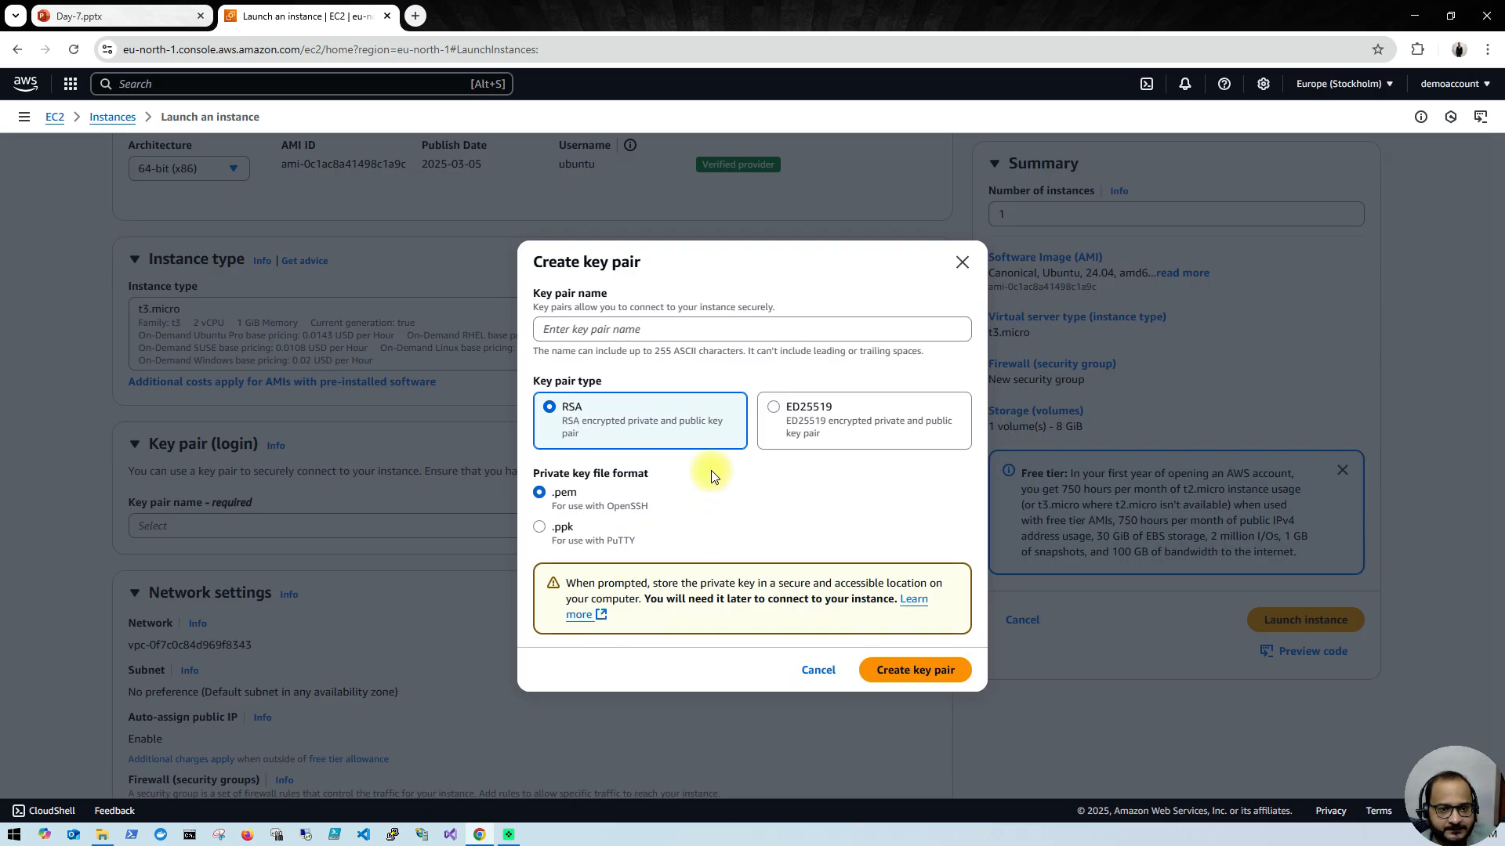
click(660, 335)
text(demo1)
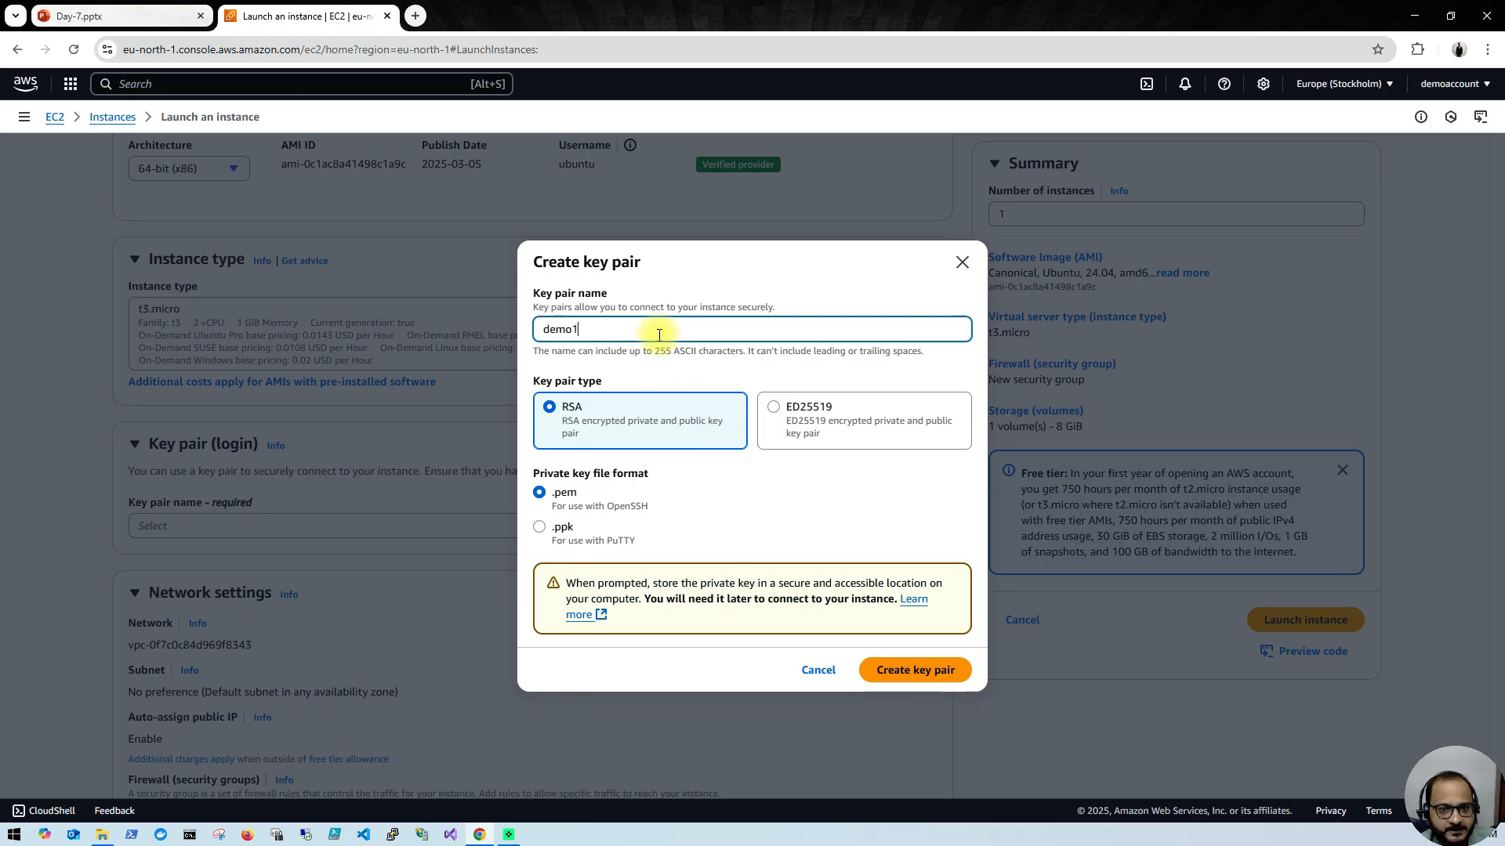
click(905, 680)
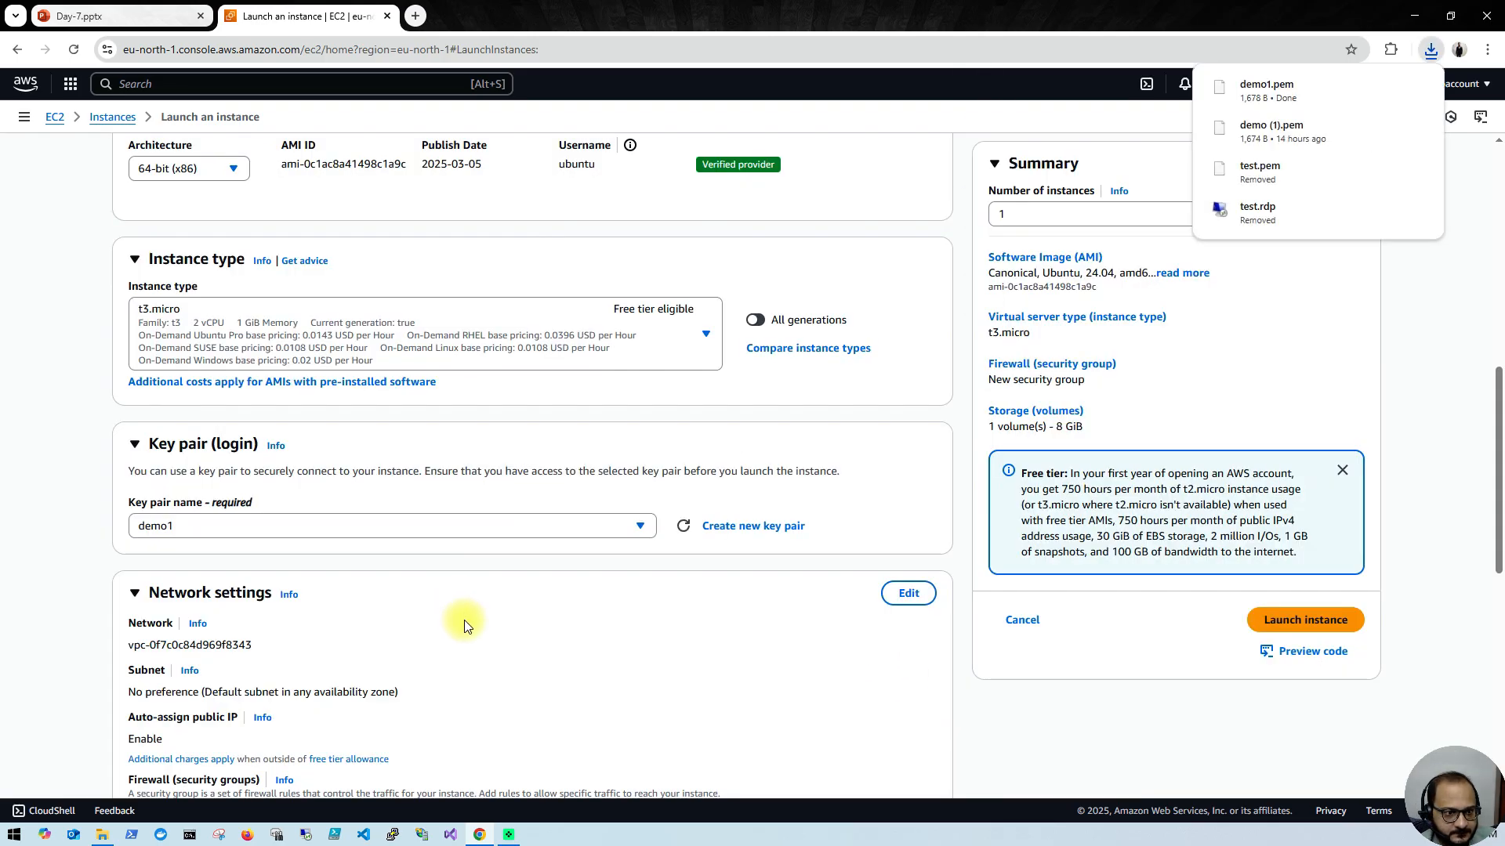
Step: Launch the instance with the default network and storage settings and open its entry in the instances list
scroll(464, 619, down, 3)
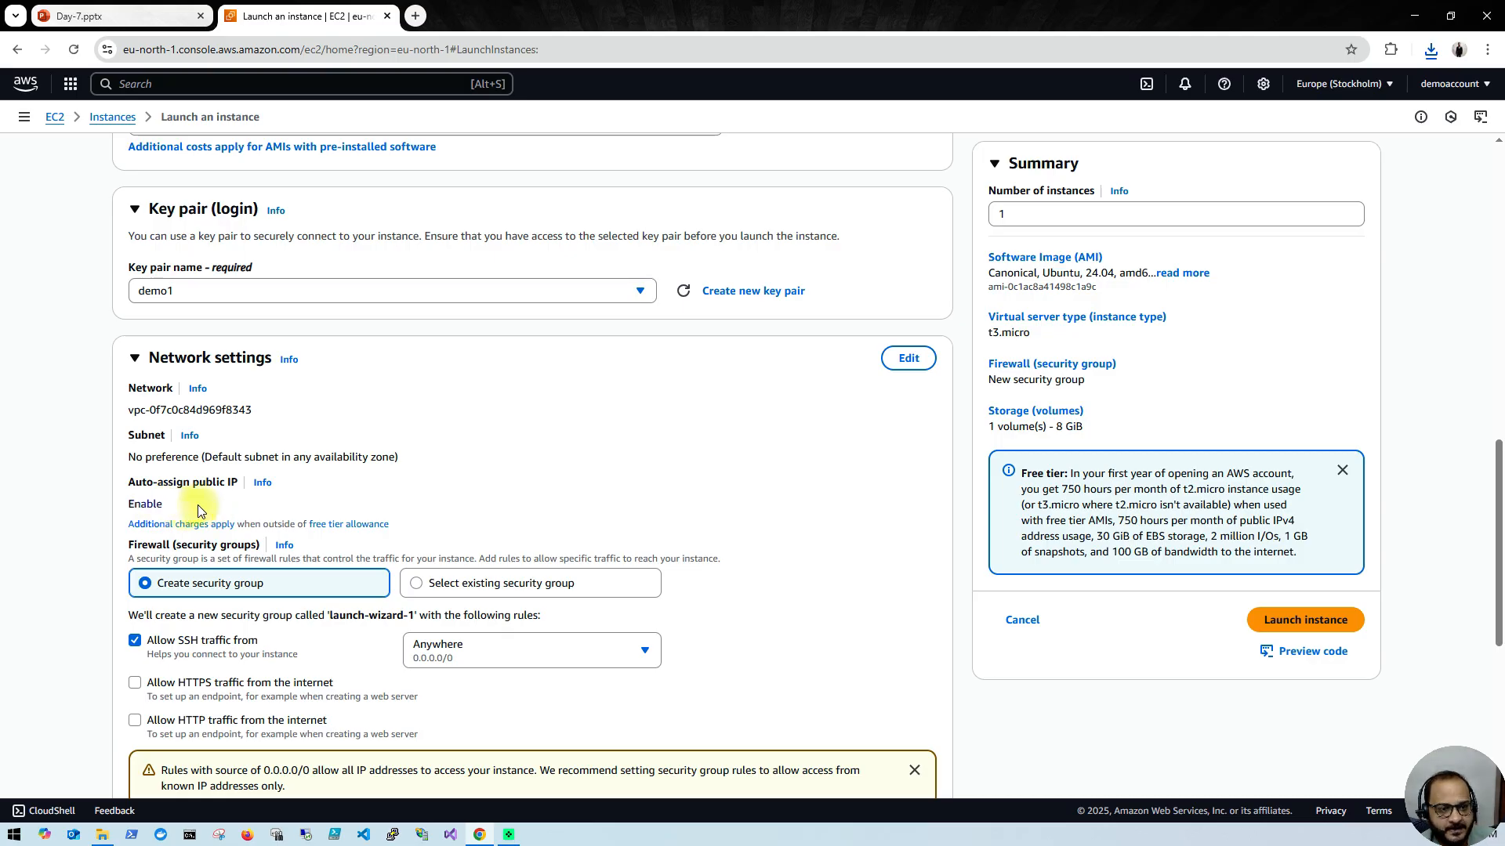
scroll(282, 502, down, 3)
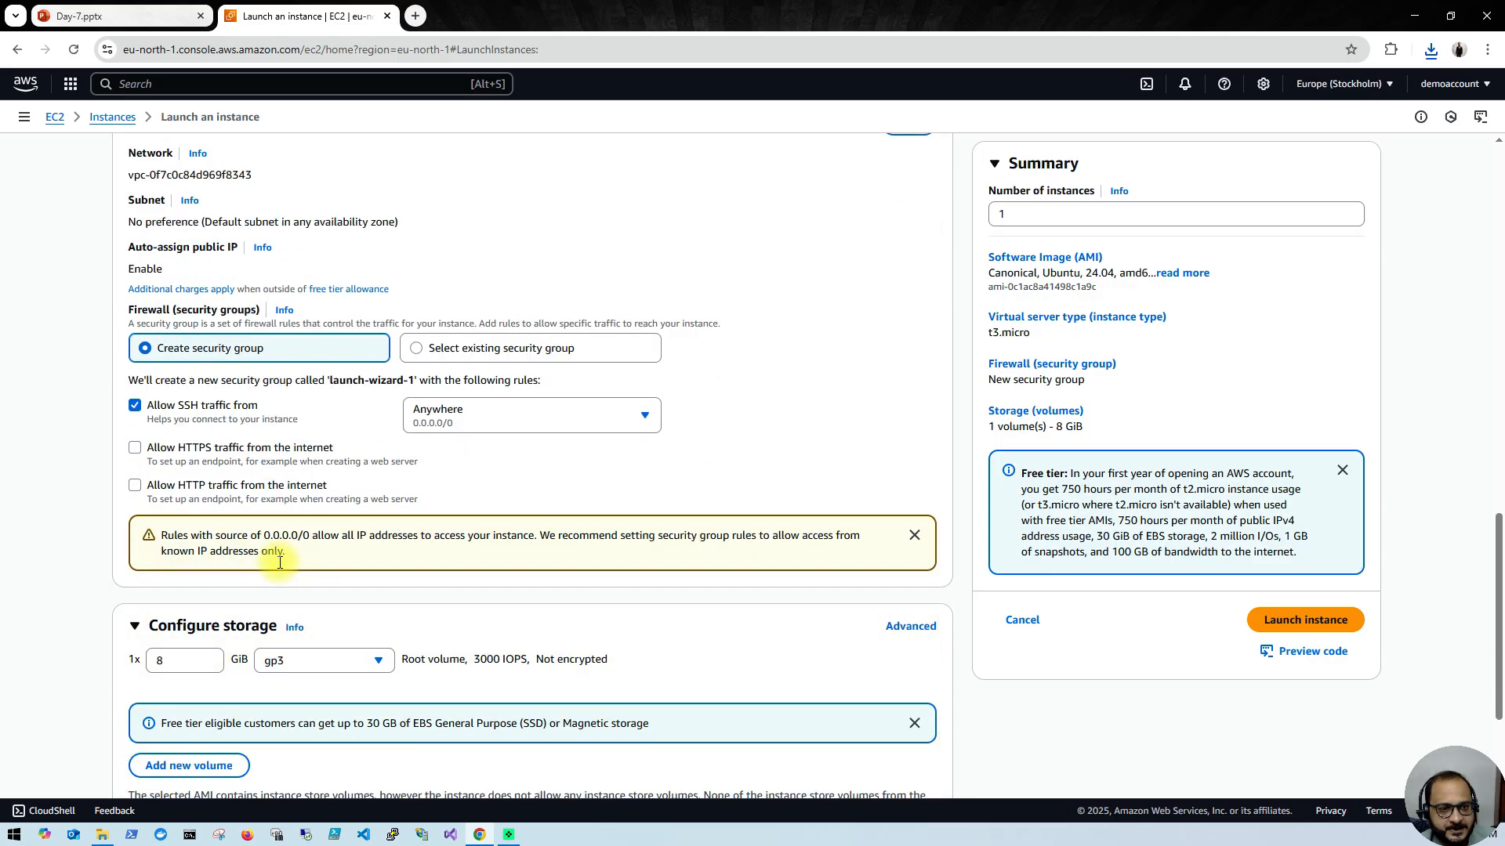
scroll(274, 553, up, 3)
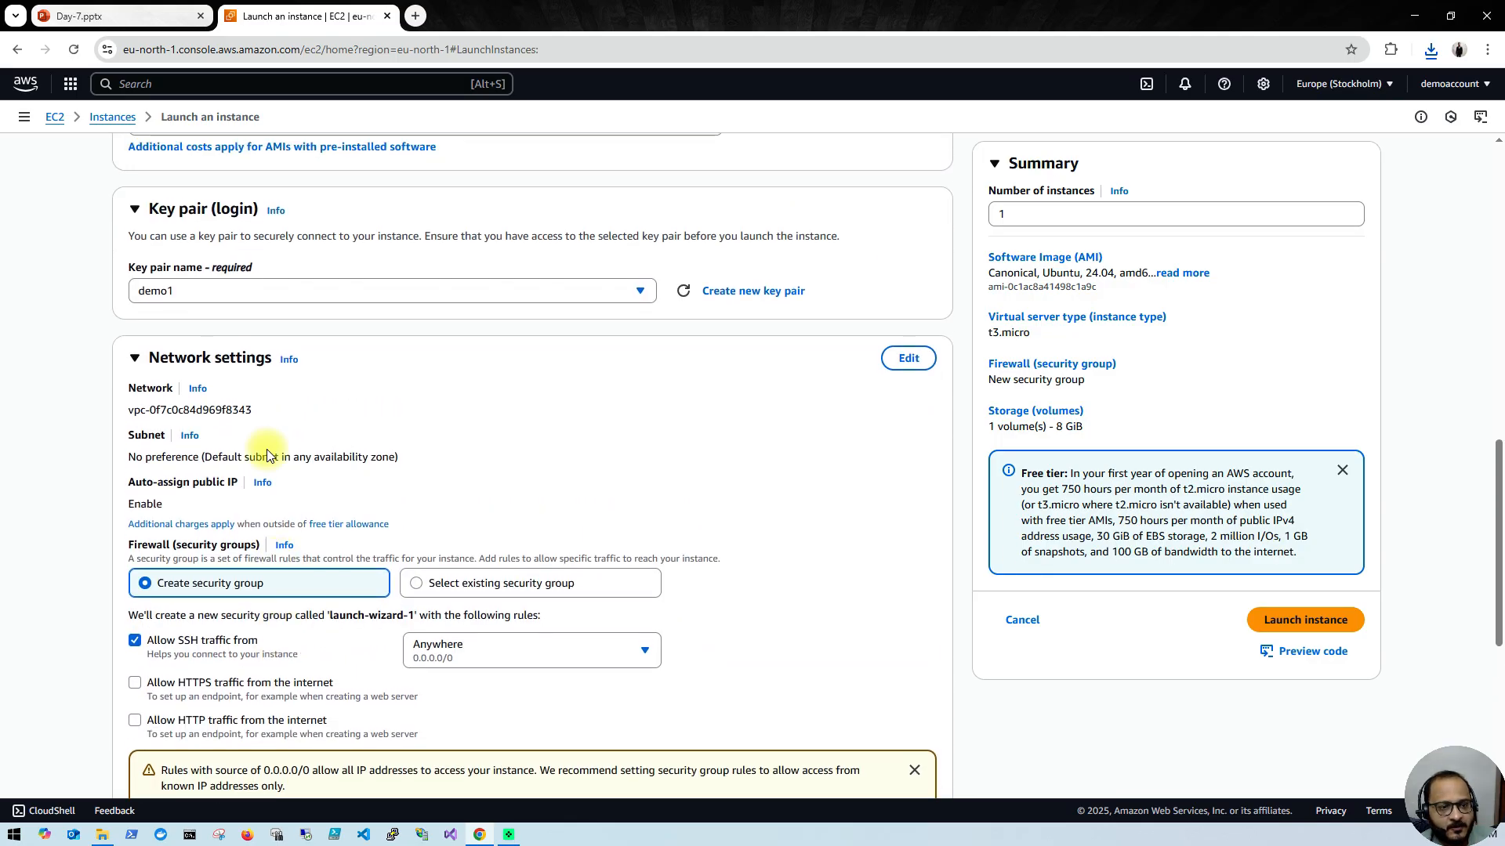
scroll(266, 533, down, 2)
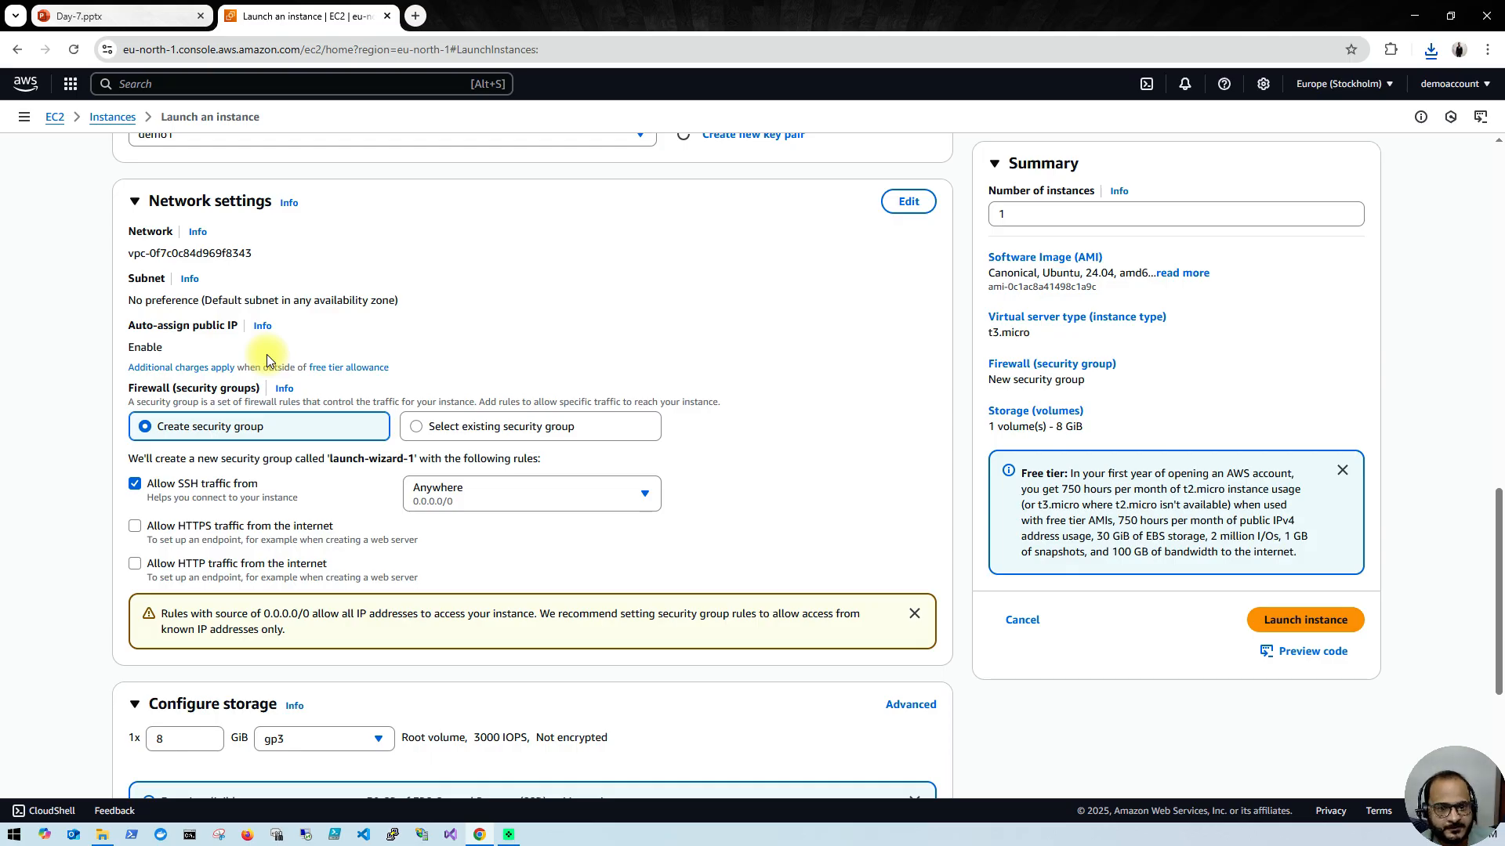
scroll(267, 354, down, 4)
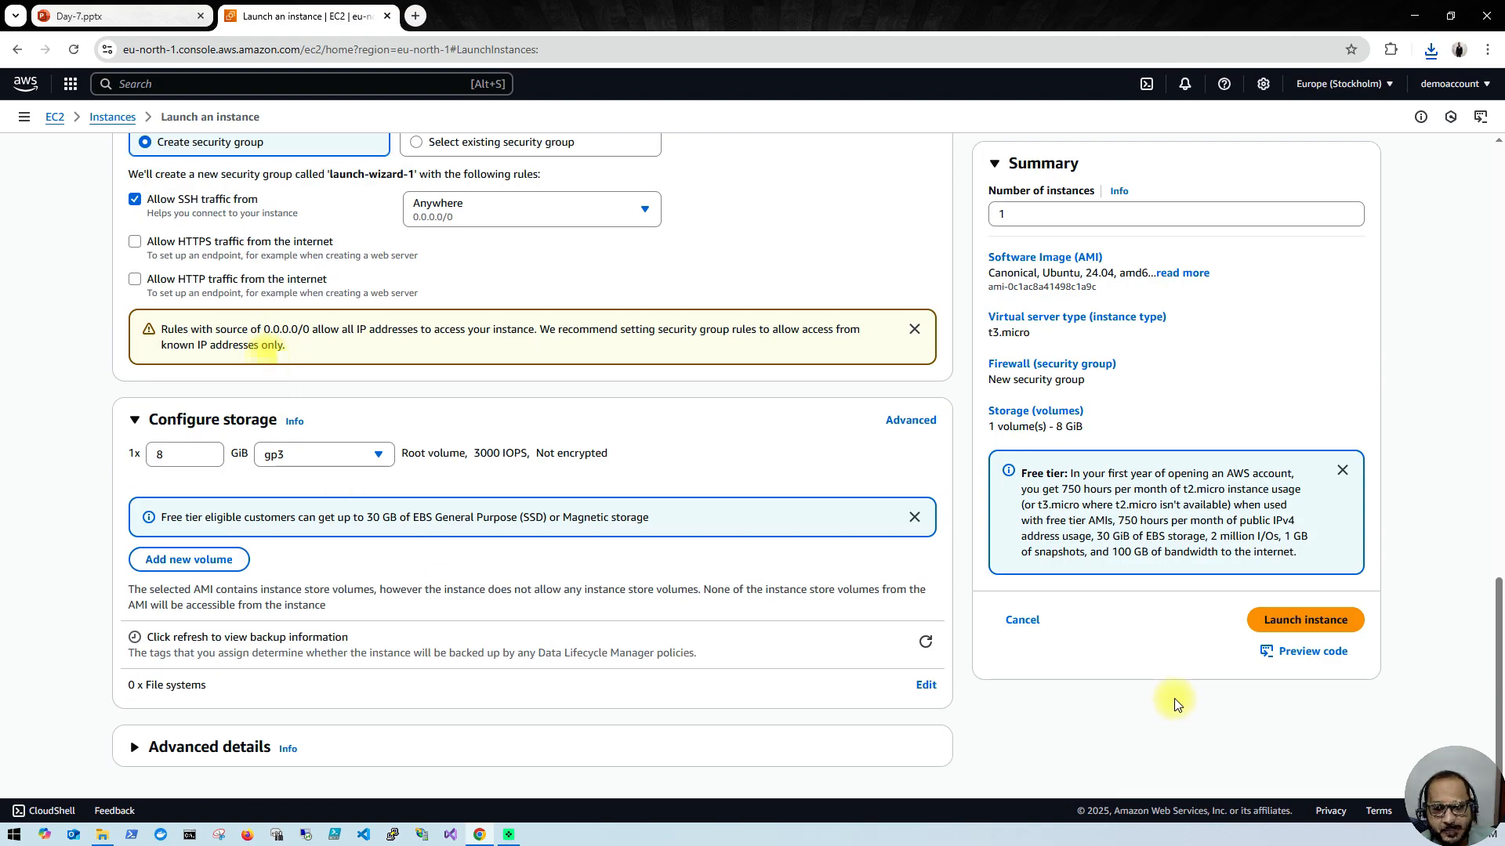
click(1277, 626)
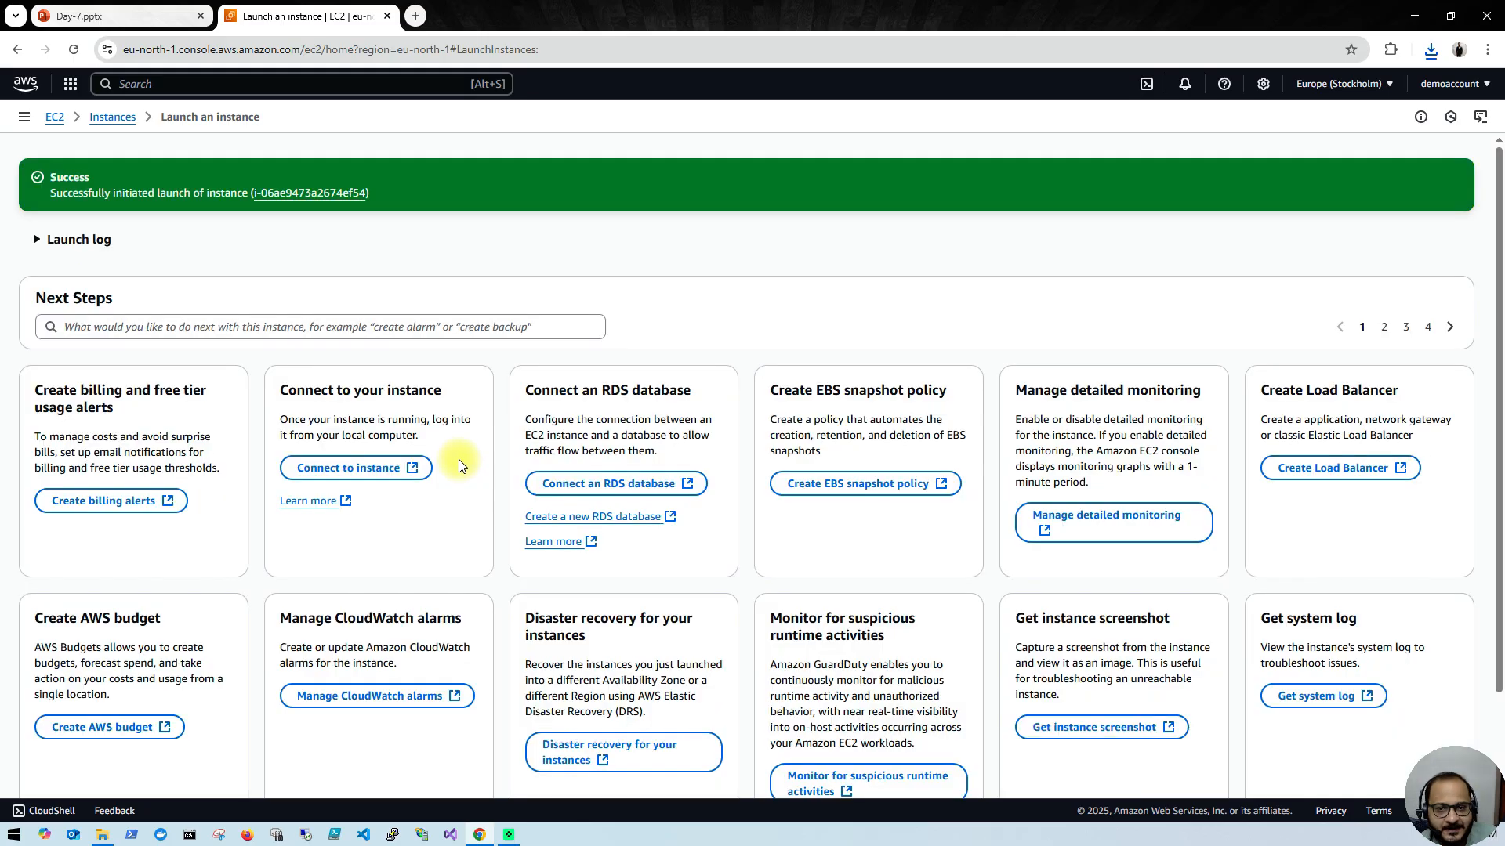
click(288, 195)
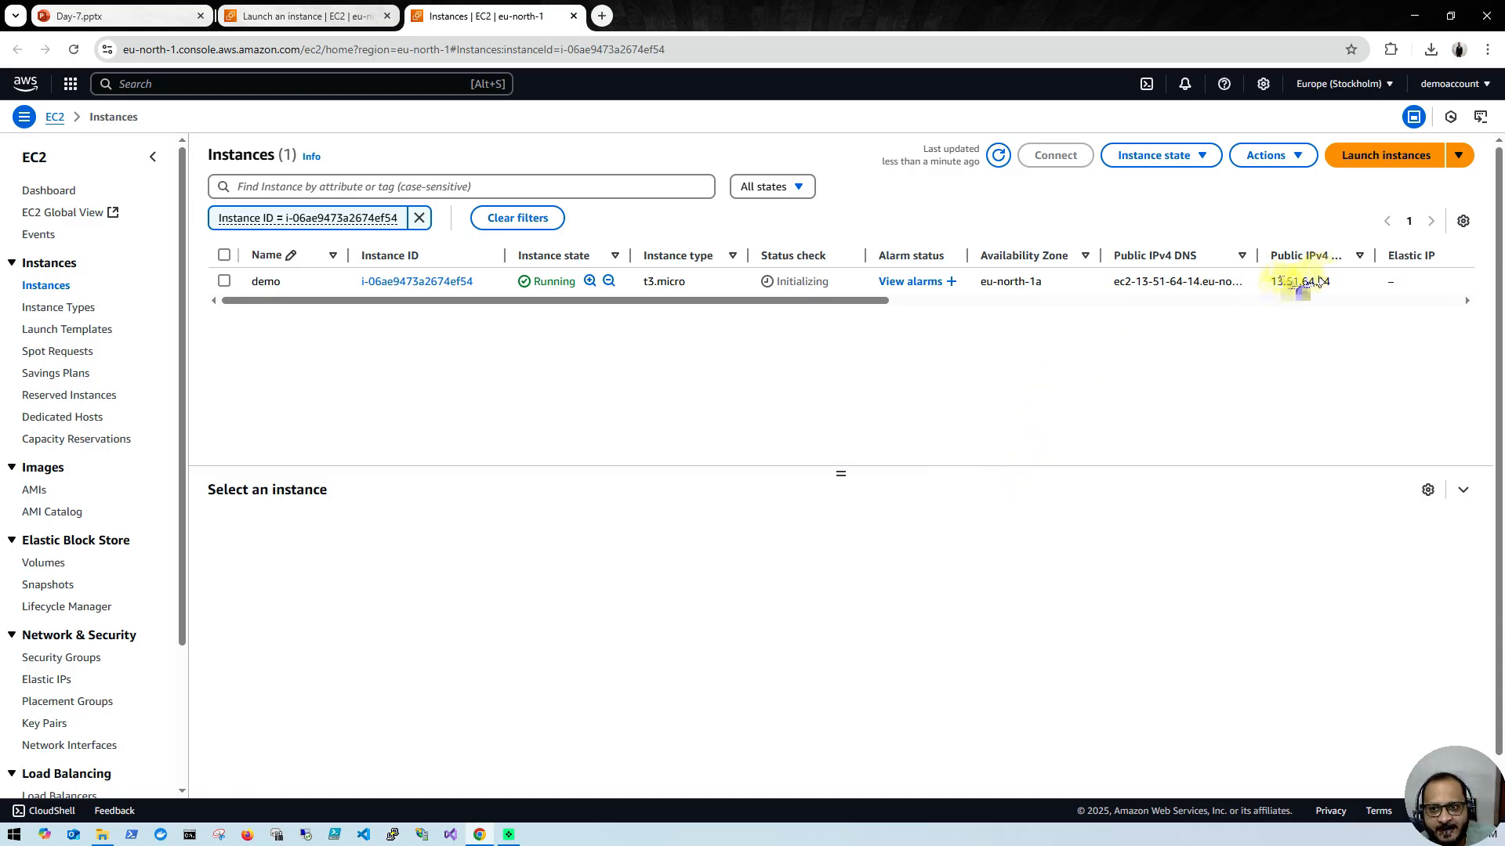
Step: Copy the demo instance's public IPv4 address and load it in a new browser tab
drag(1273, 282, 1320, 284)
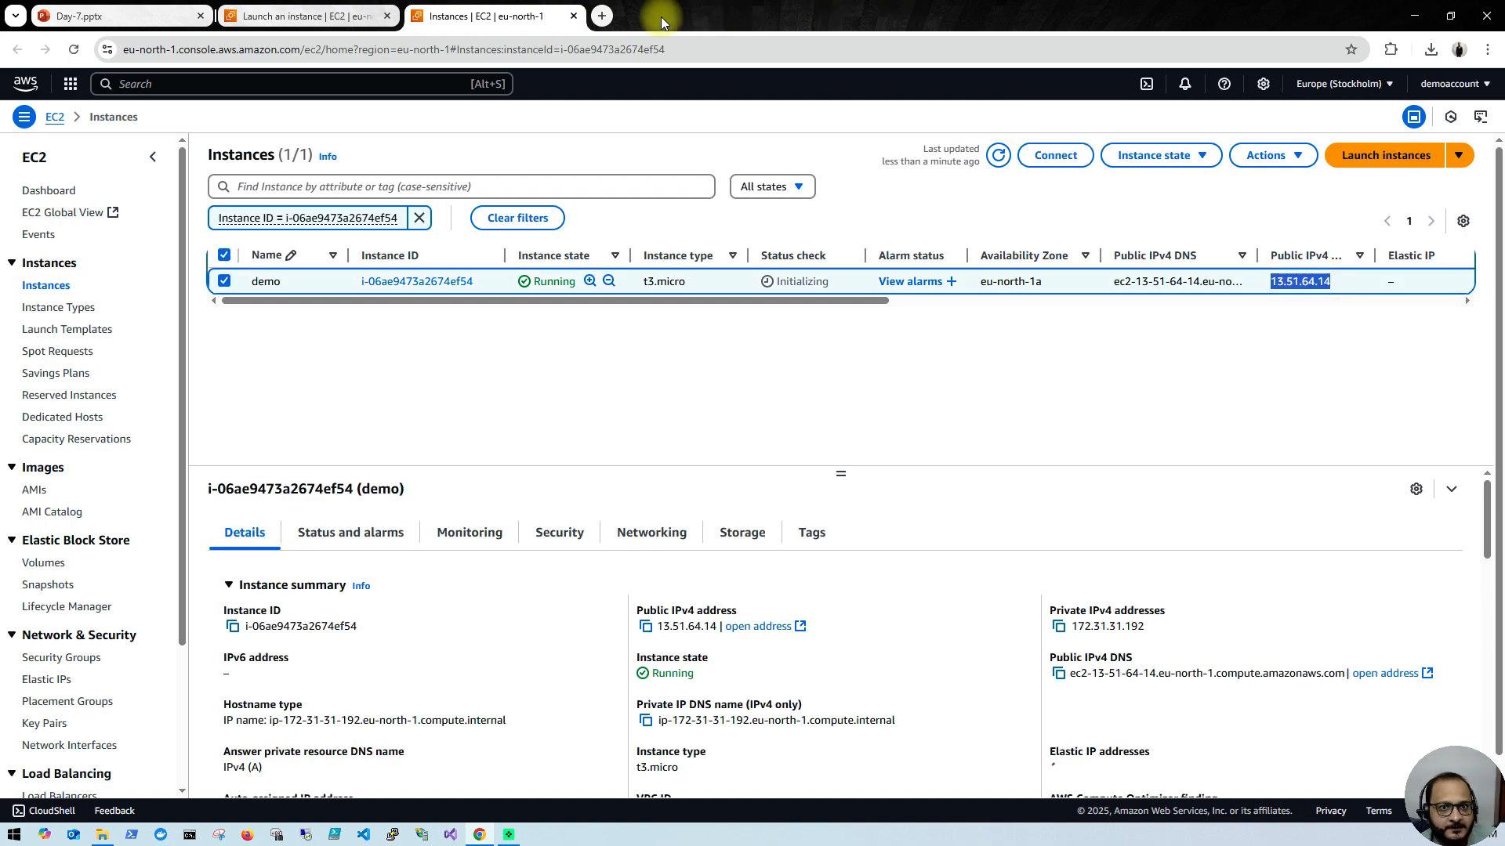
text(13.51.64.14)
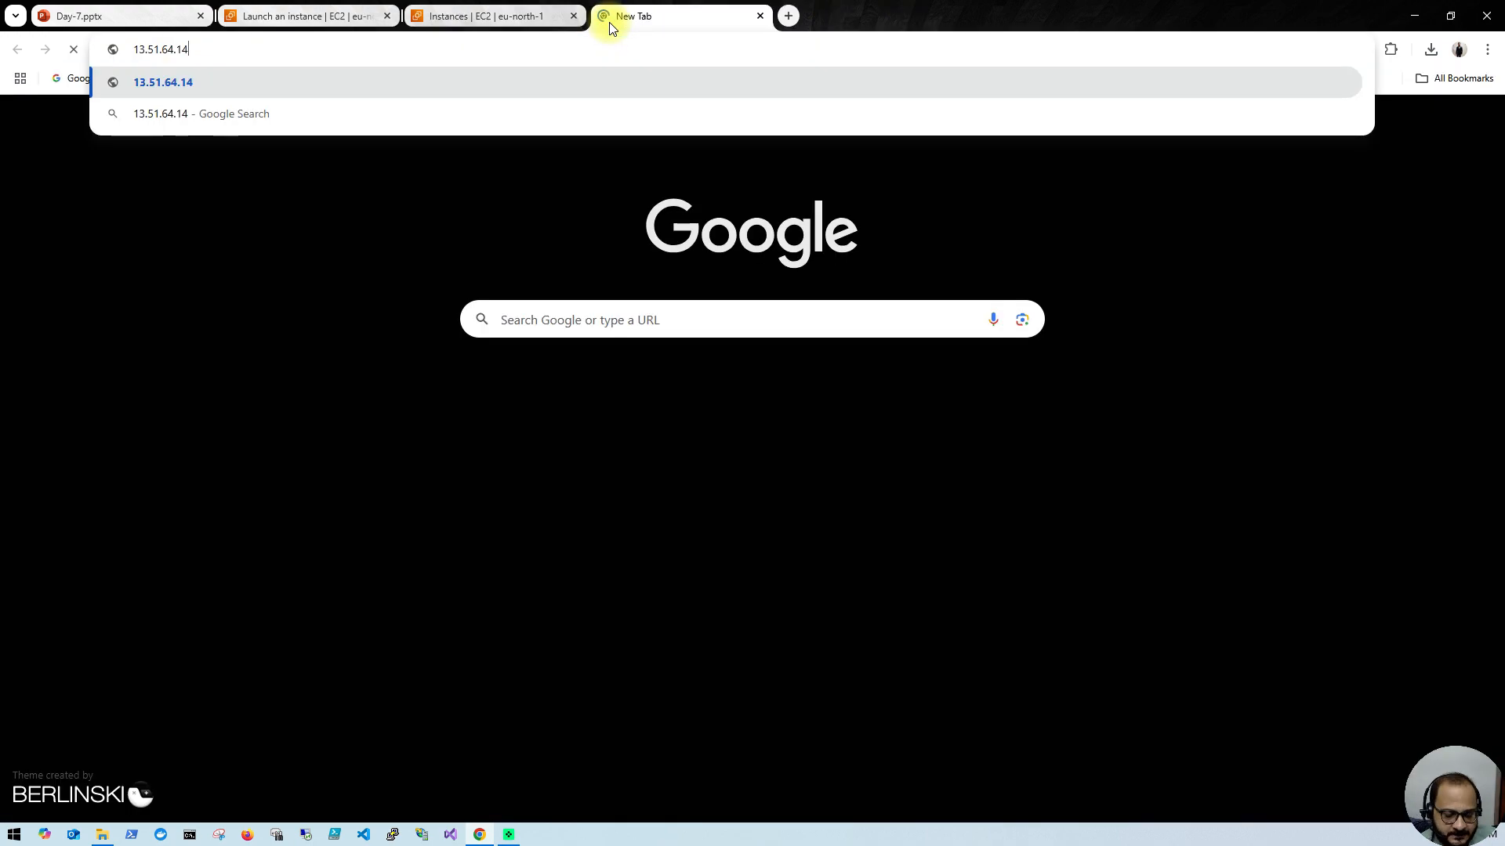
key(Return)
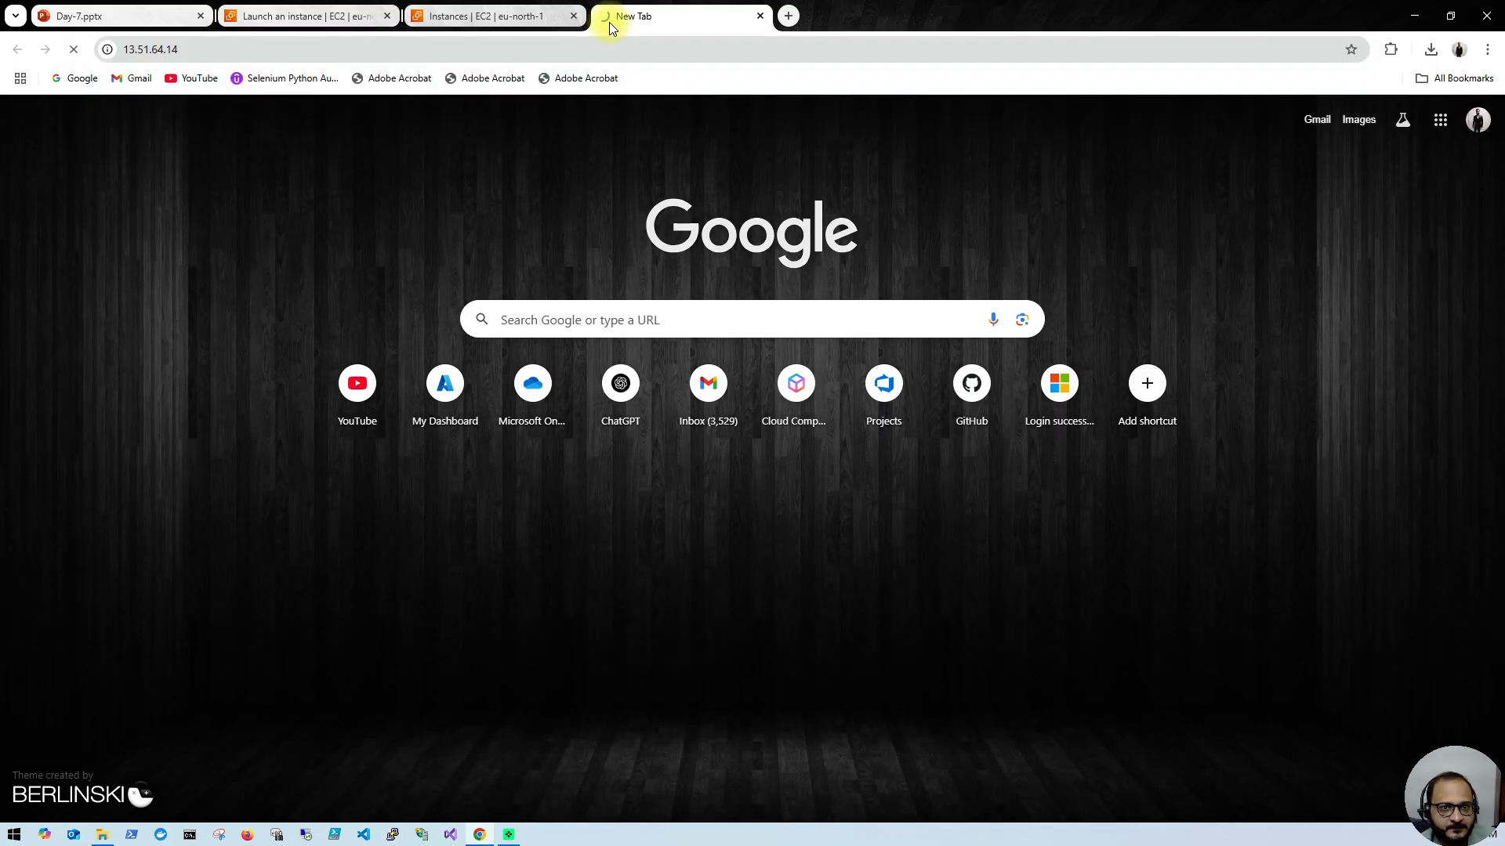
Step: Return to the instances list and reboot the demo instance
click(466, 8)
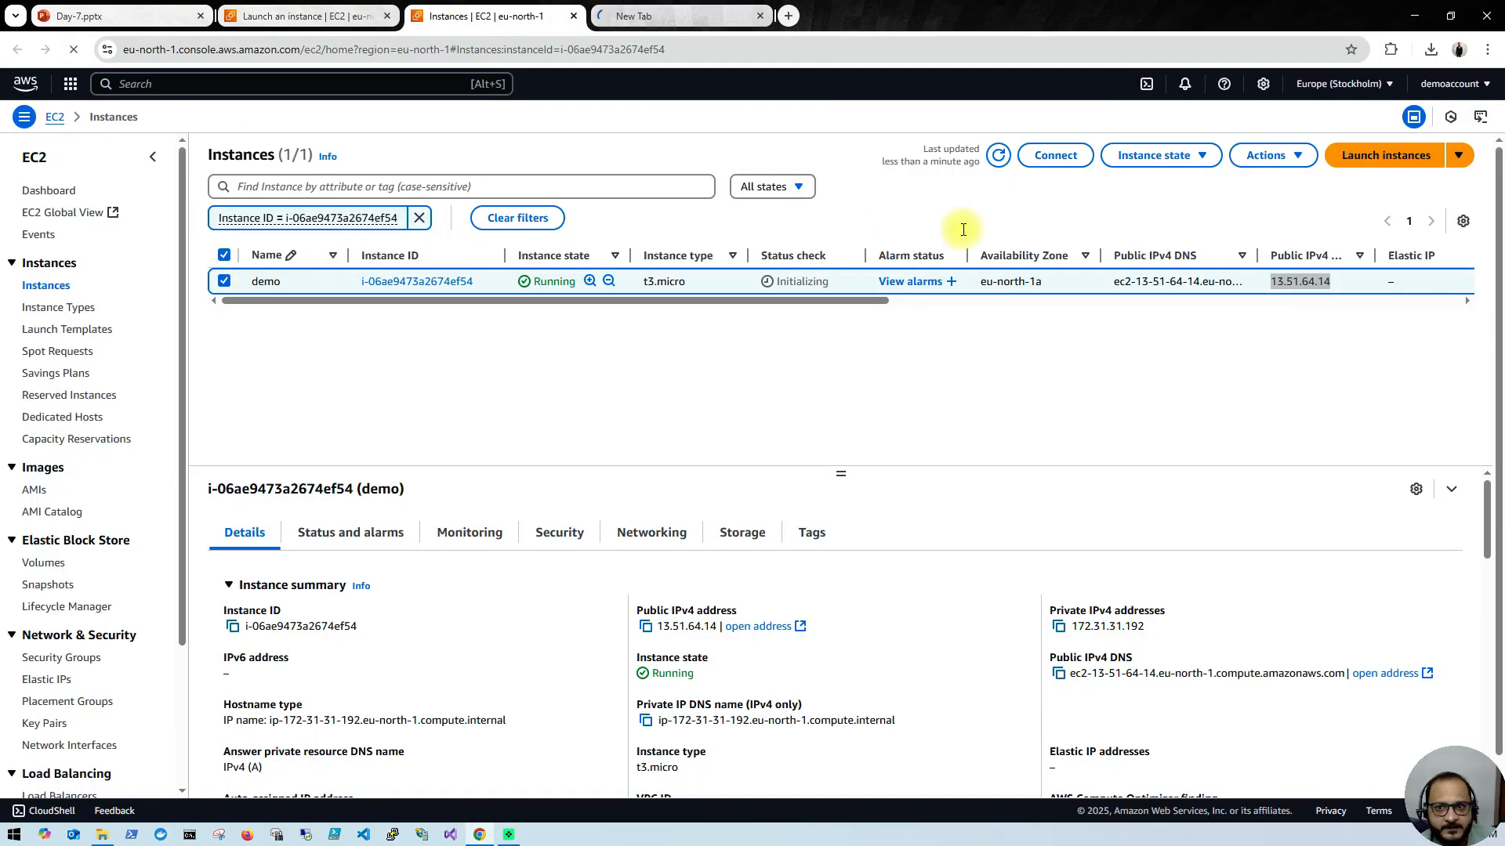
click(1297, 161)
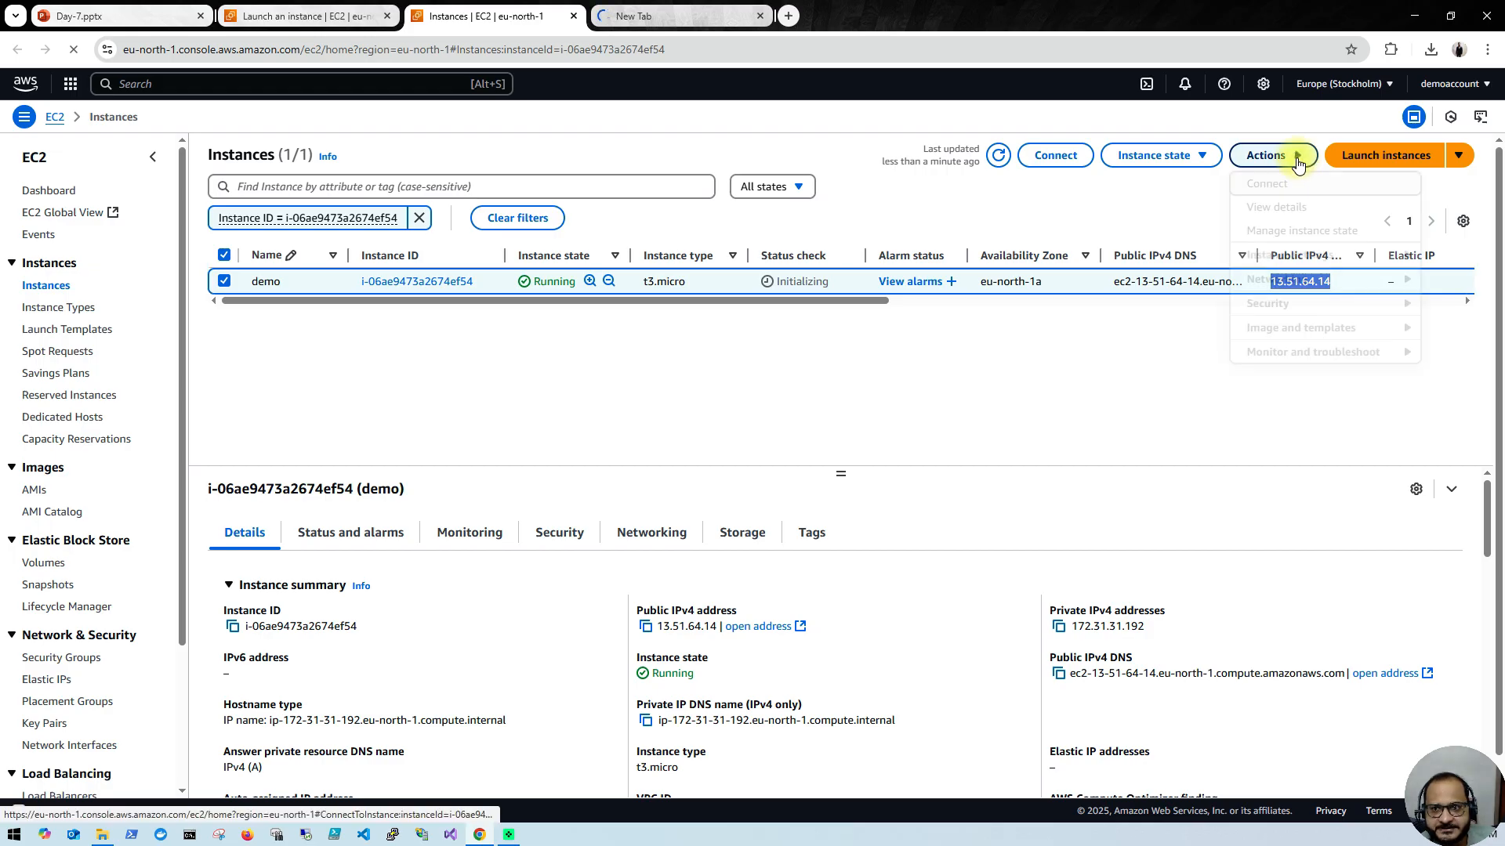
click(1211, 157)
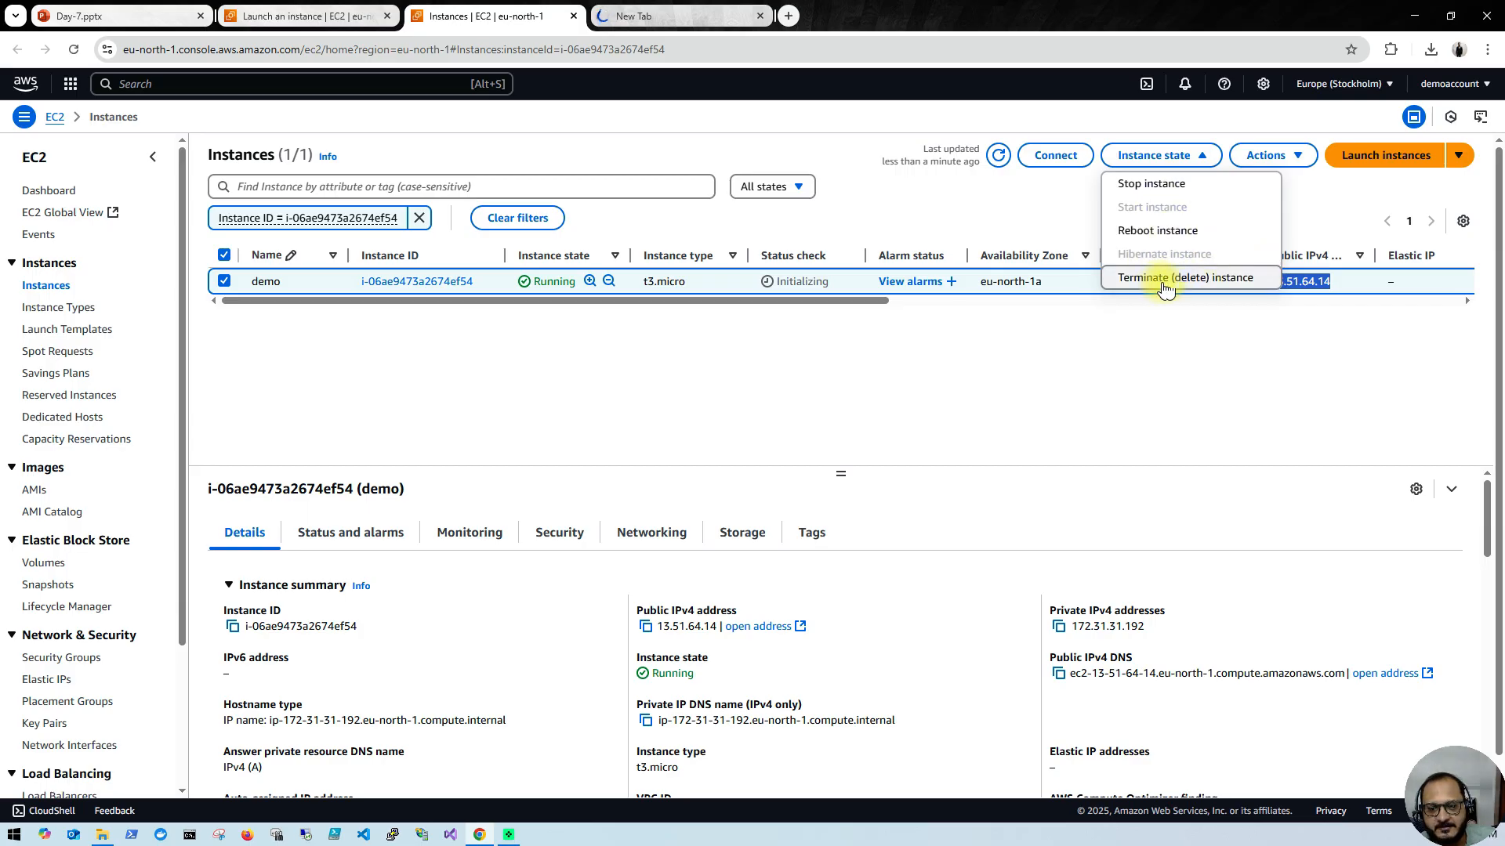
click(1171, 232)
click(1122, 523)
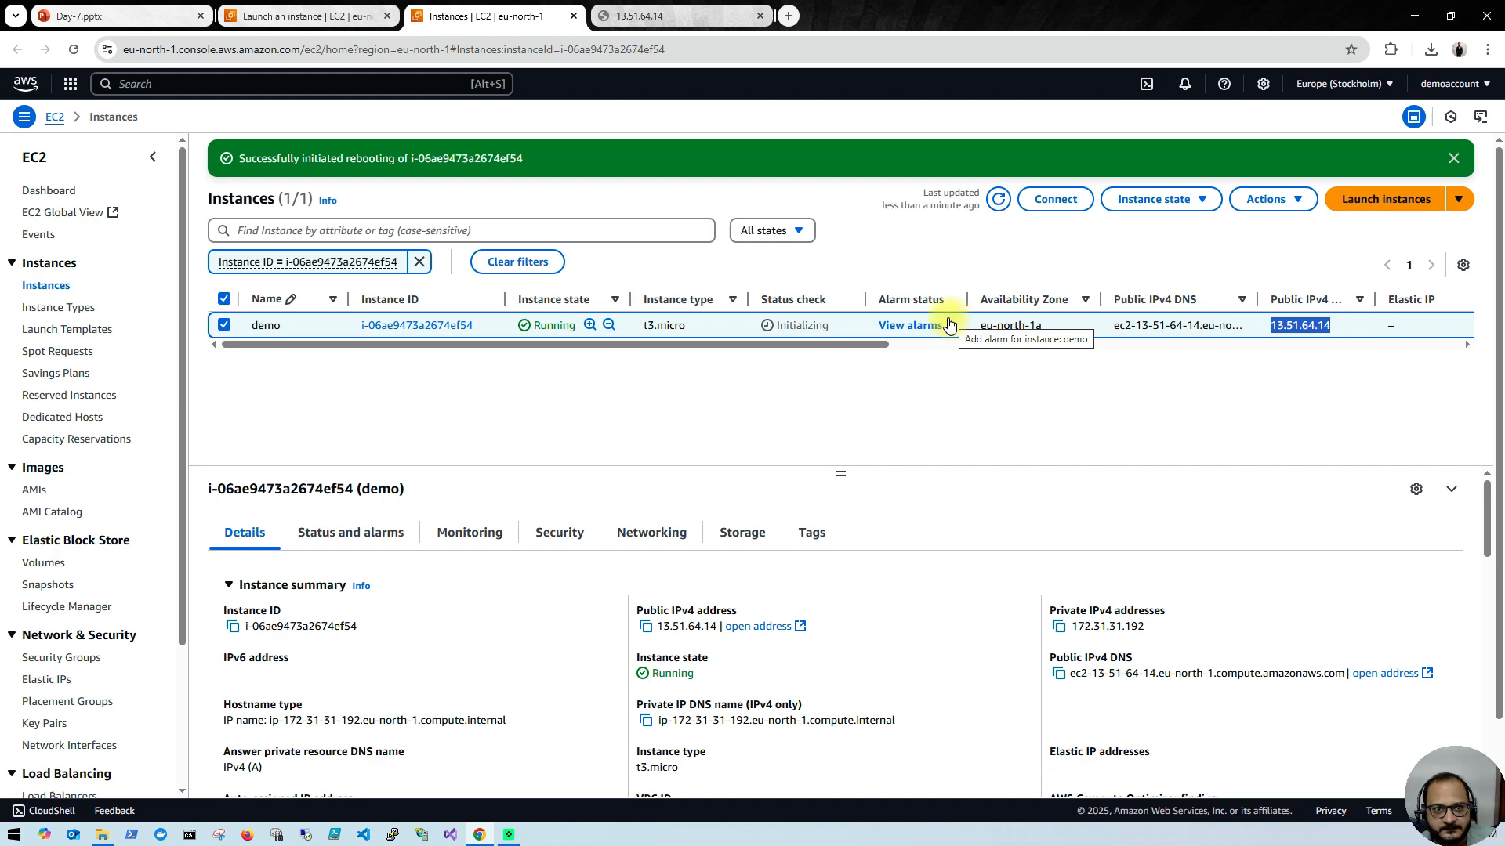
Step: Refresh the instances list repeatedly and examine the demo instance's status check and public IPv4 address after the reboot
click(1000, 201)
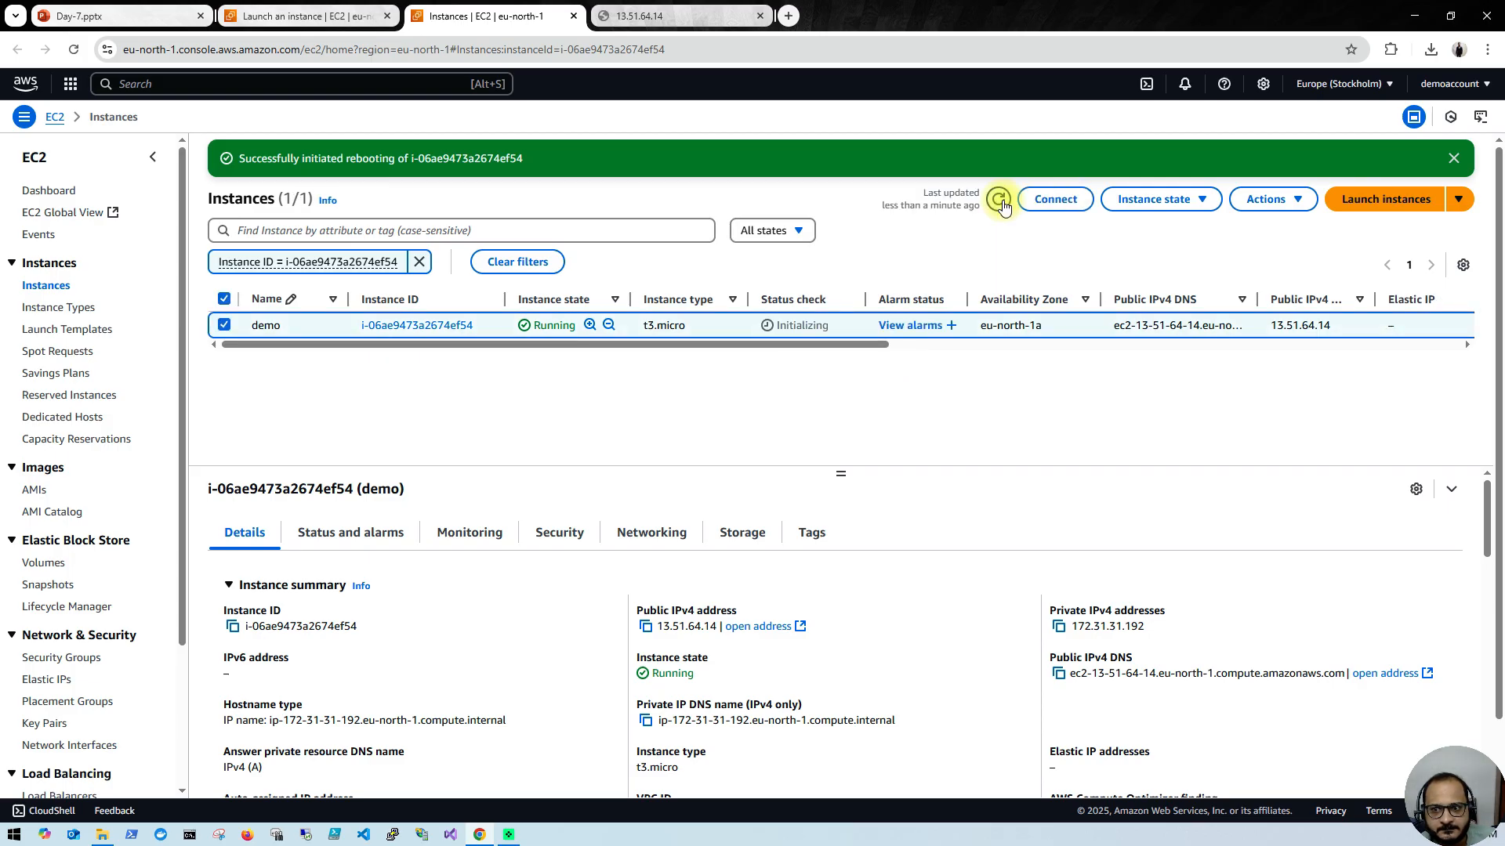
click(1000, 201)
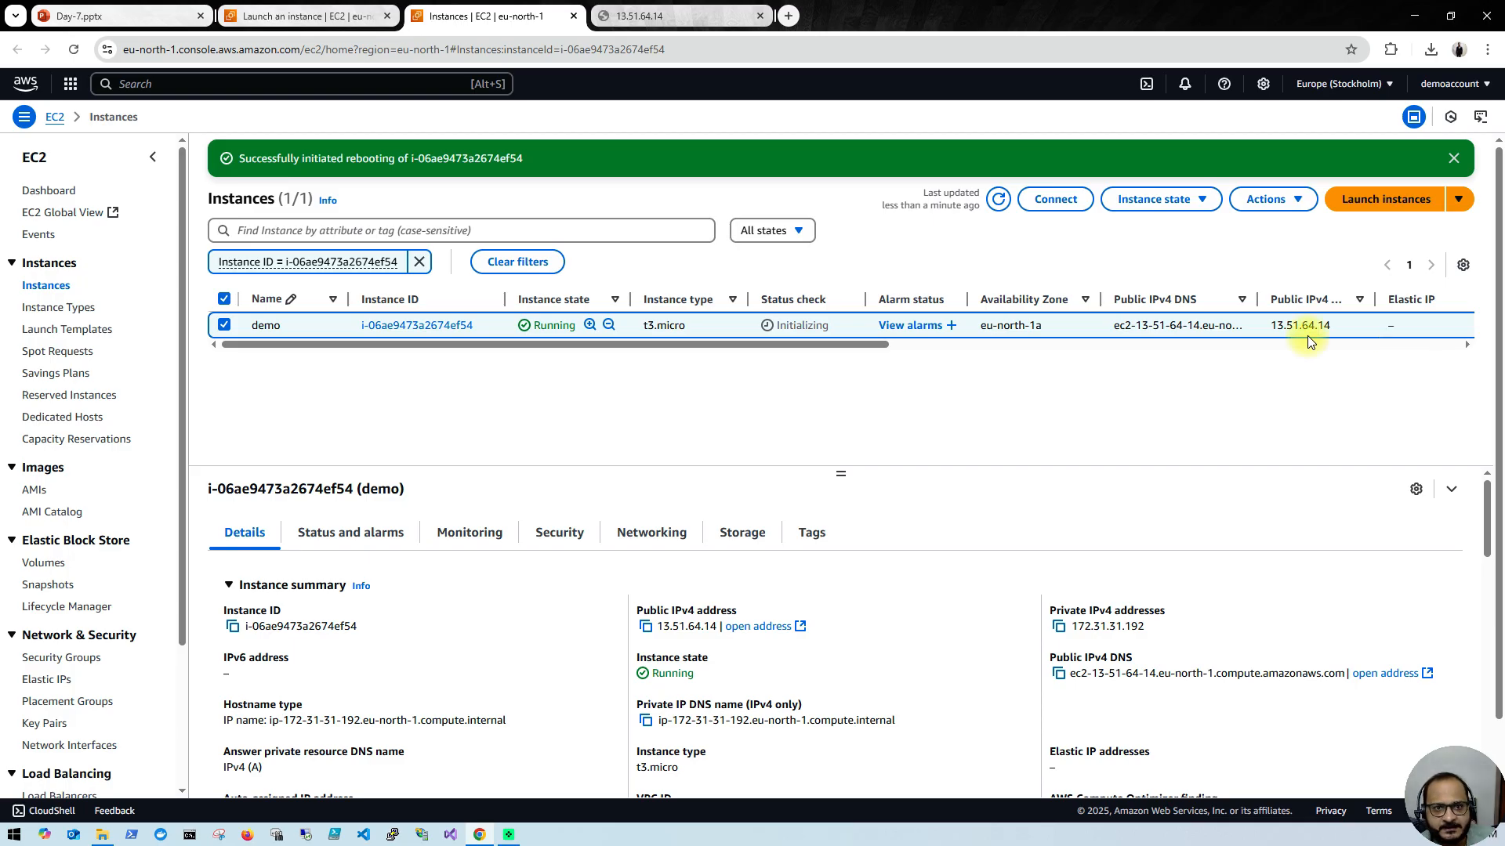
click(77, 52)
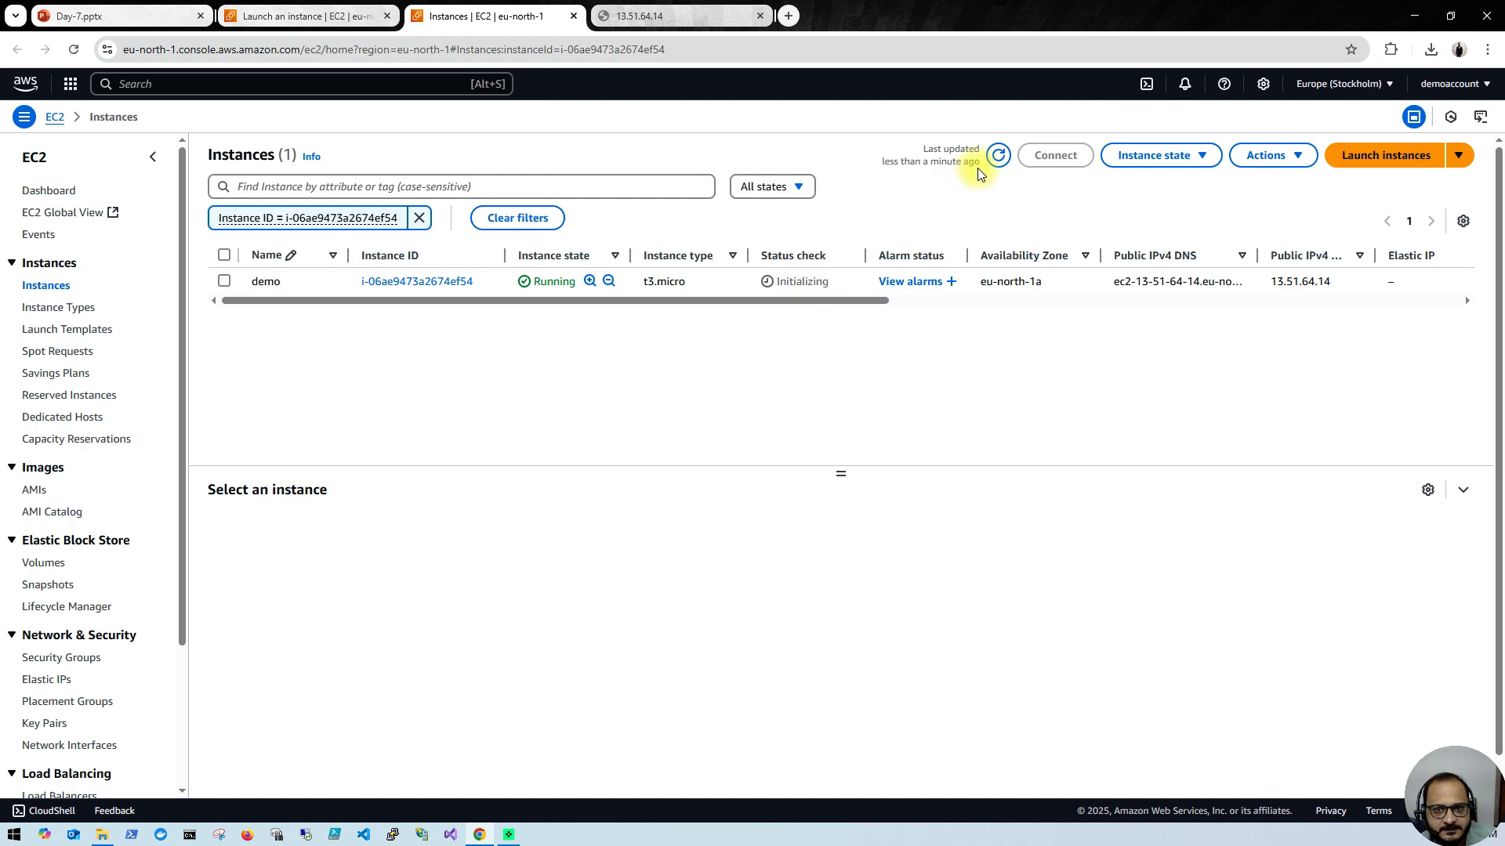
click(995, 159)
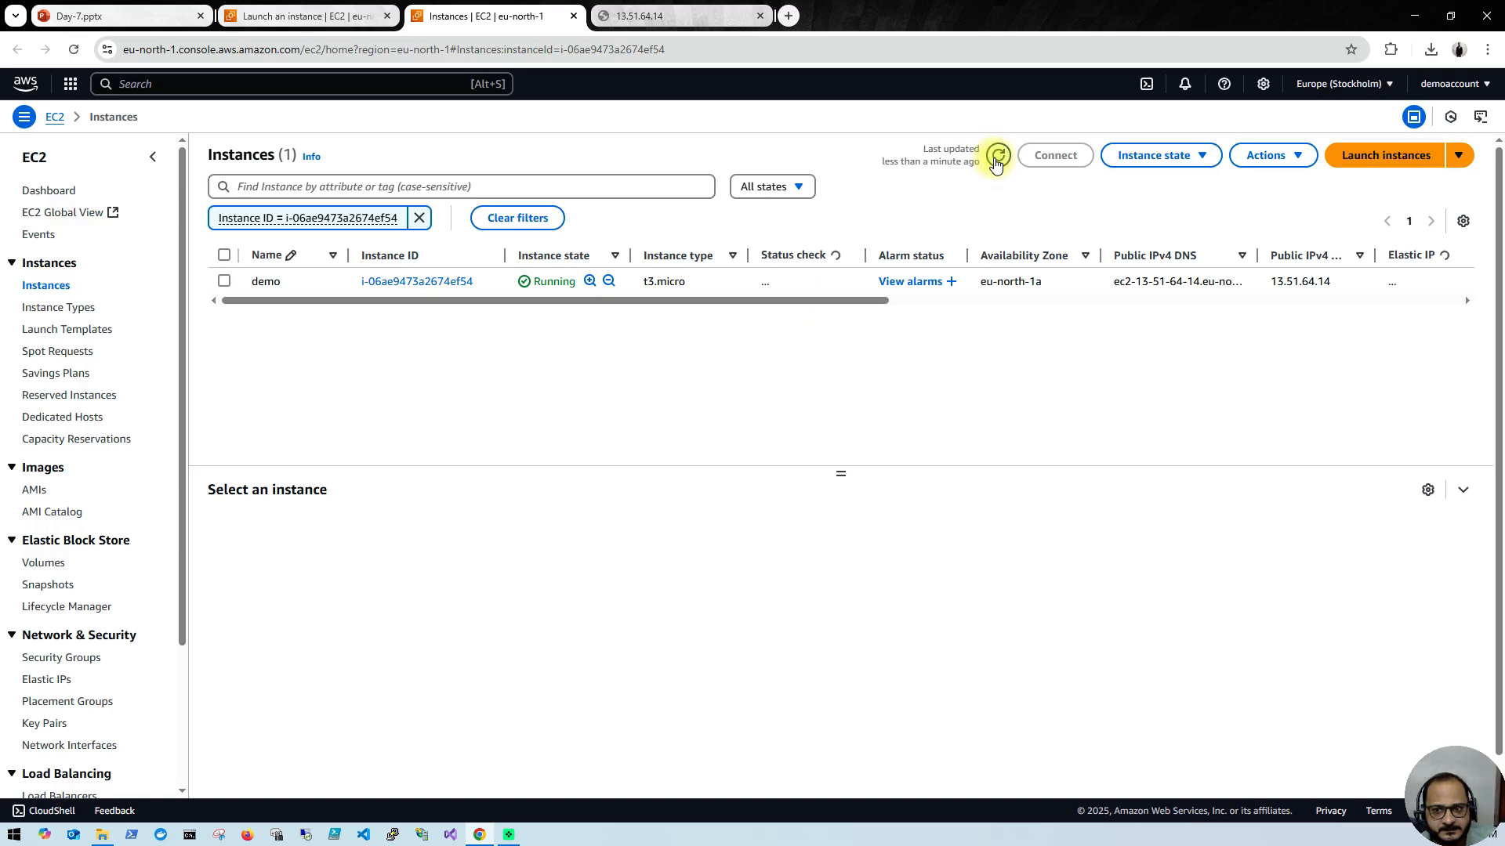
click(997, 157)
click(996, 161)
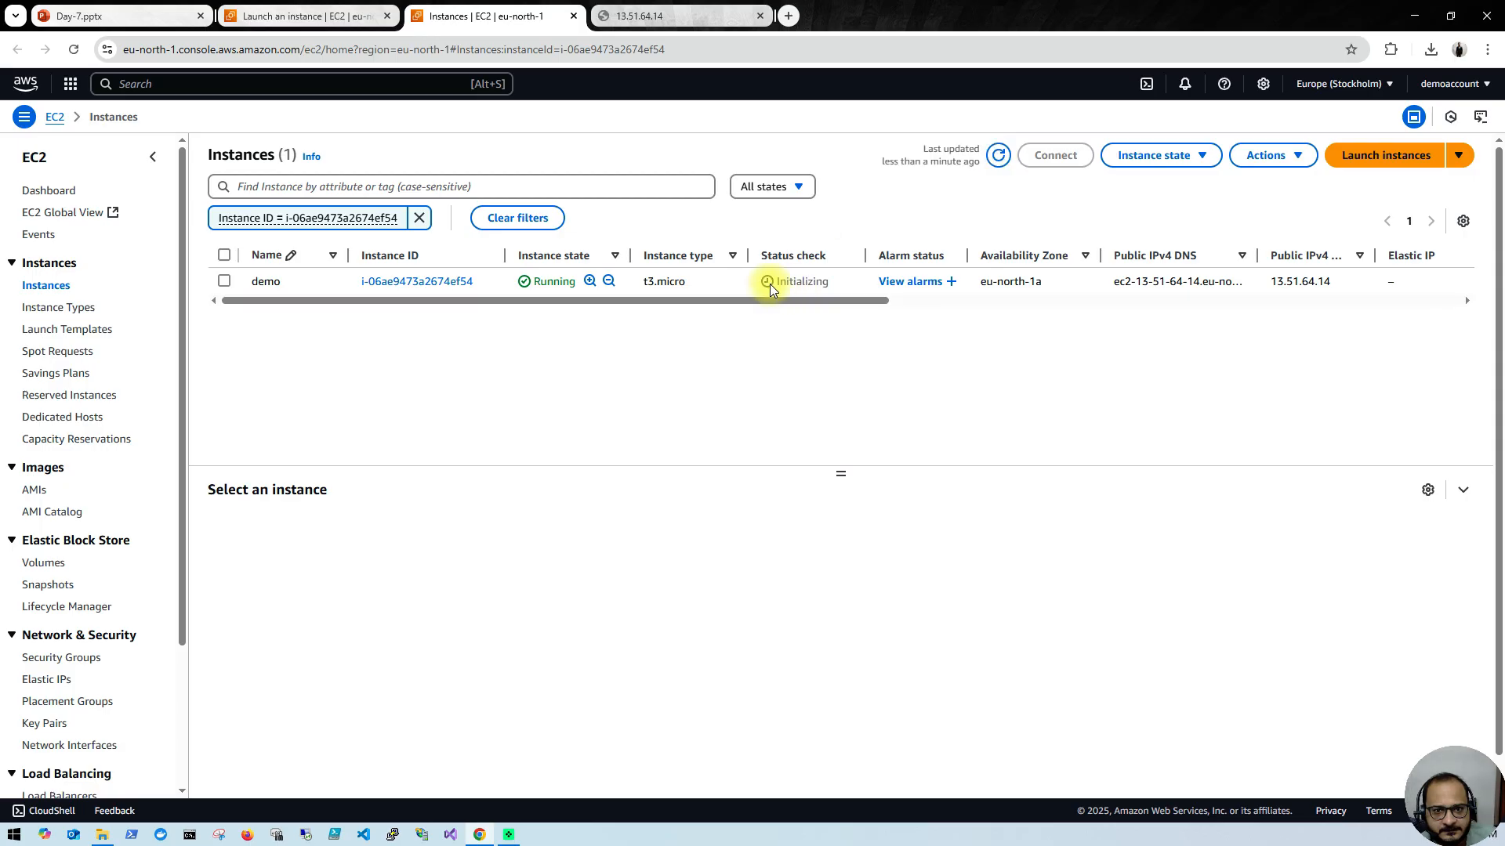
click(998, 156)
click(996, 160)
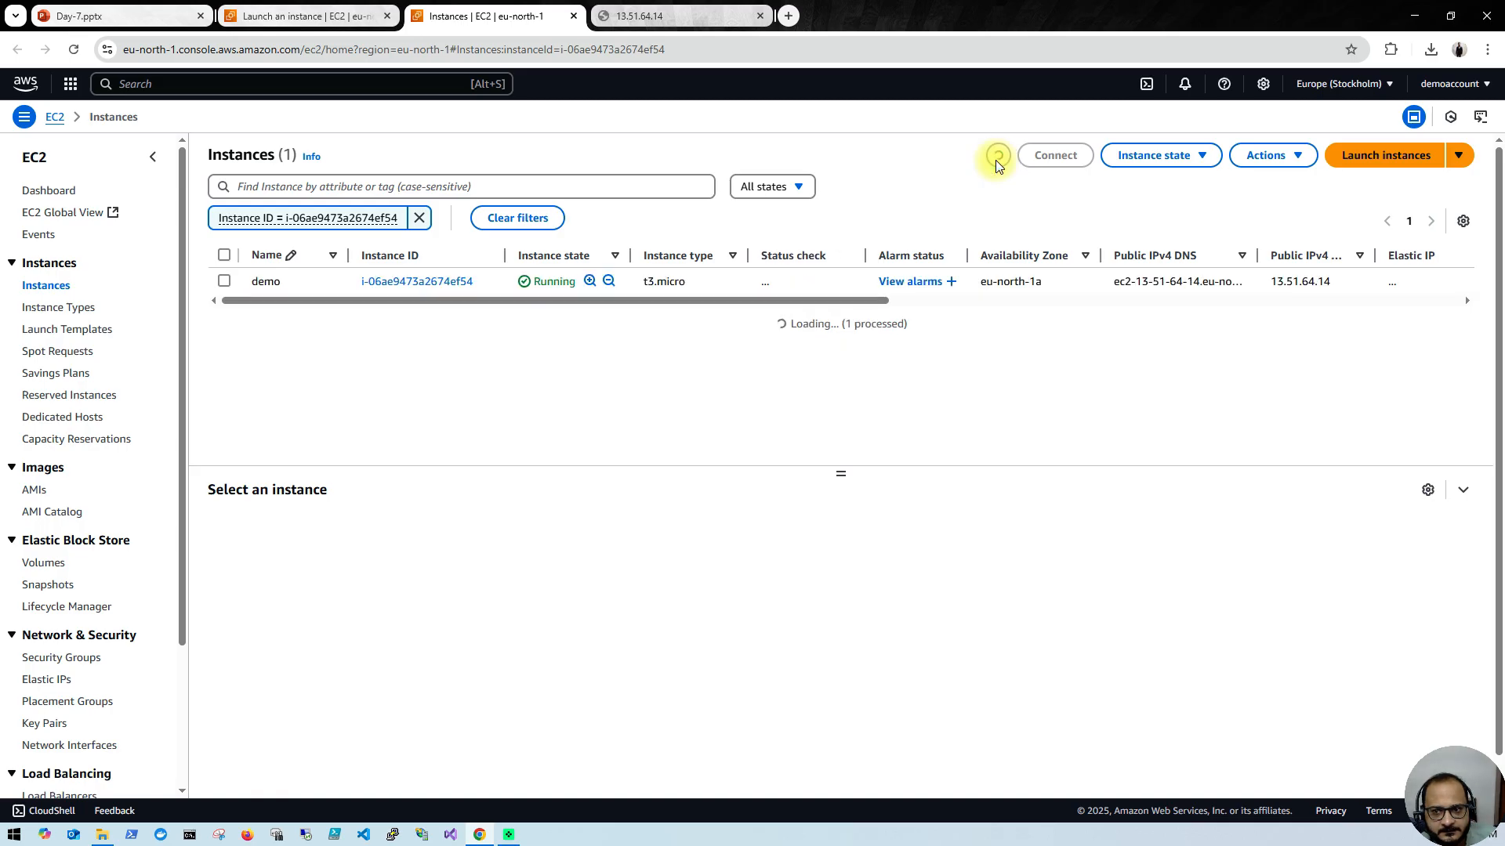
click(996, 160)
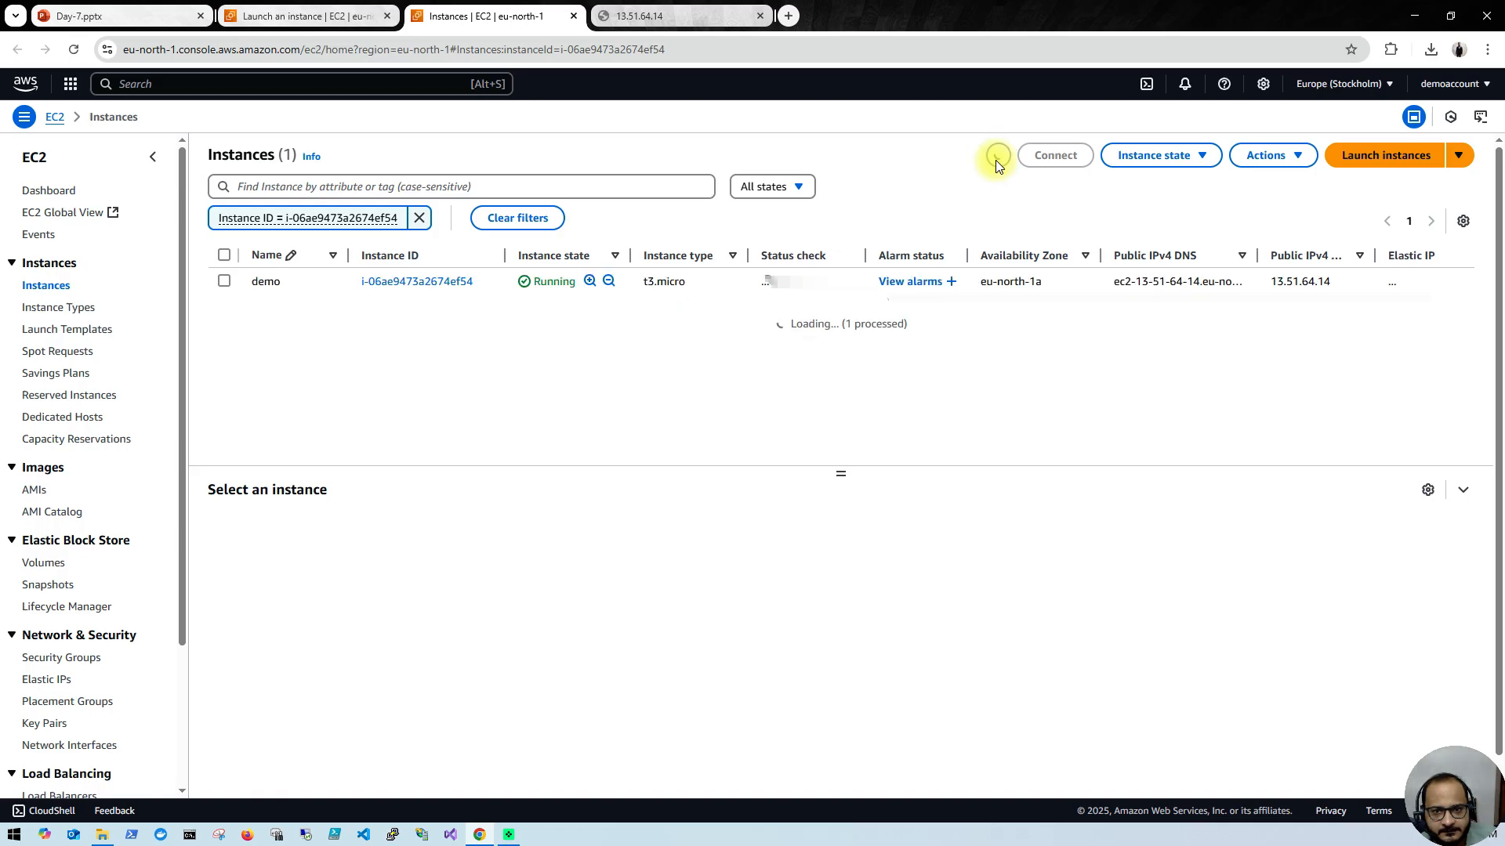
click(995, 160)
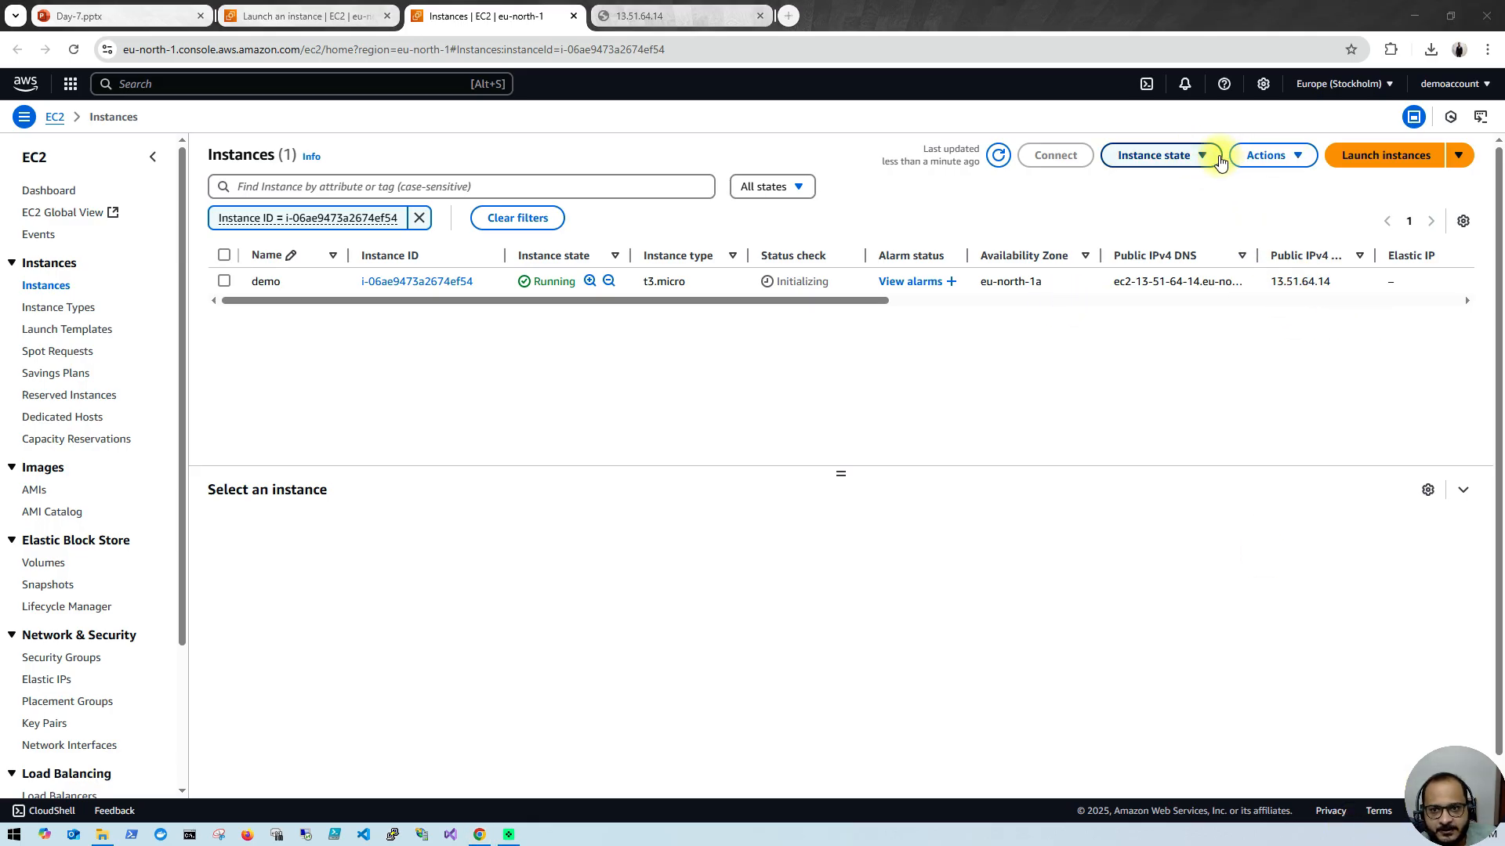
click(1206, 159)
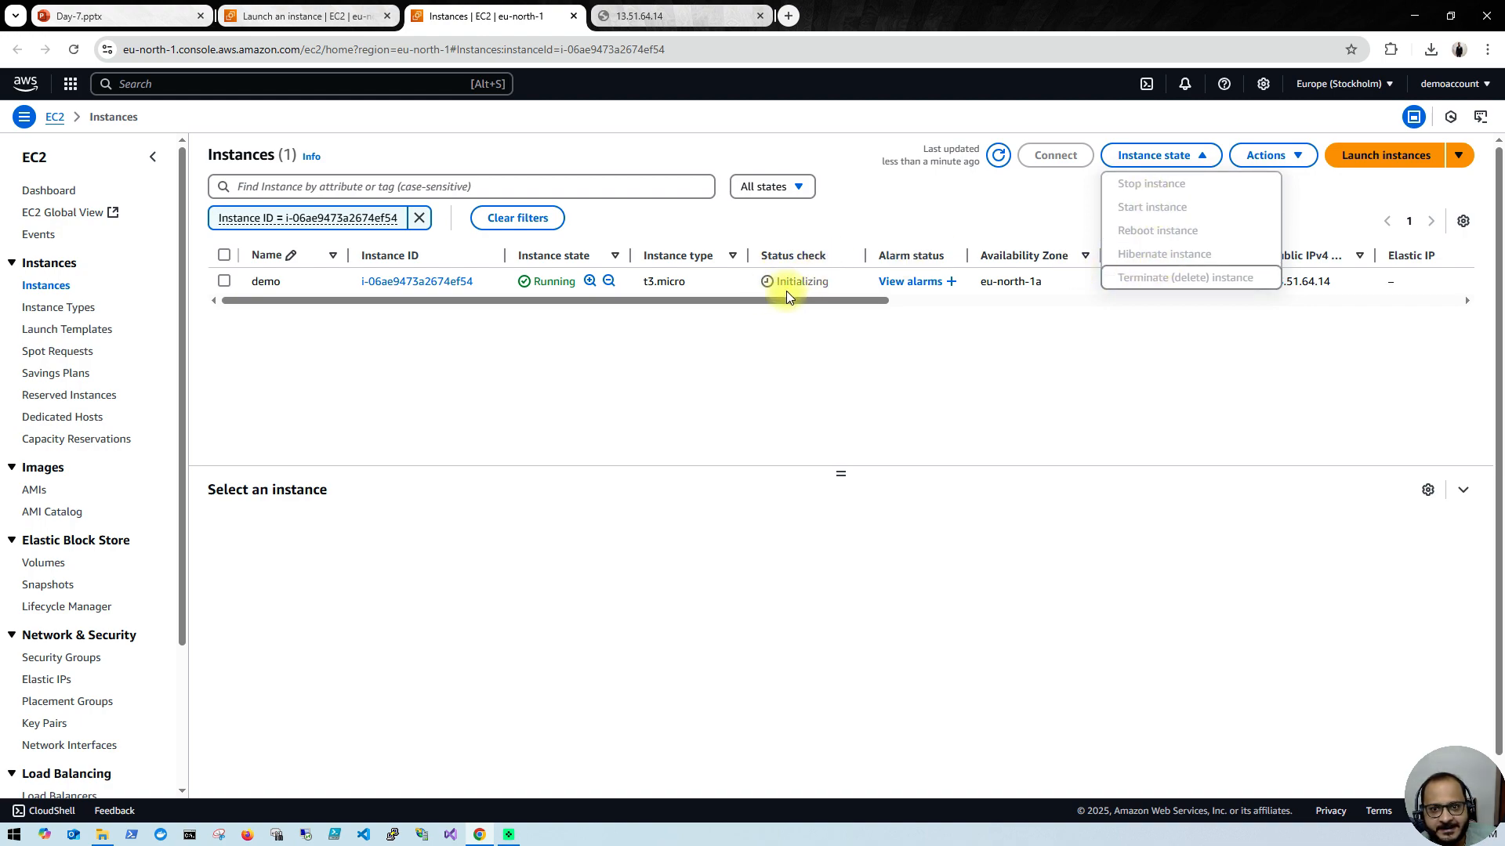
click(788, 356)
click(997, 155)
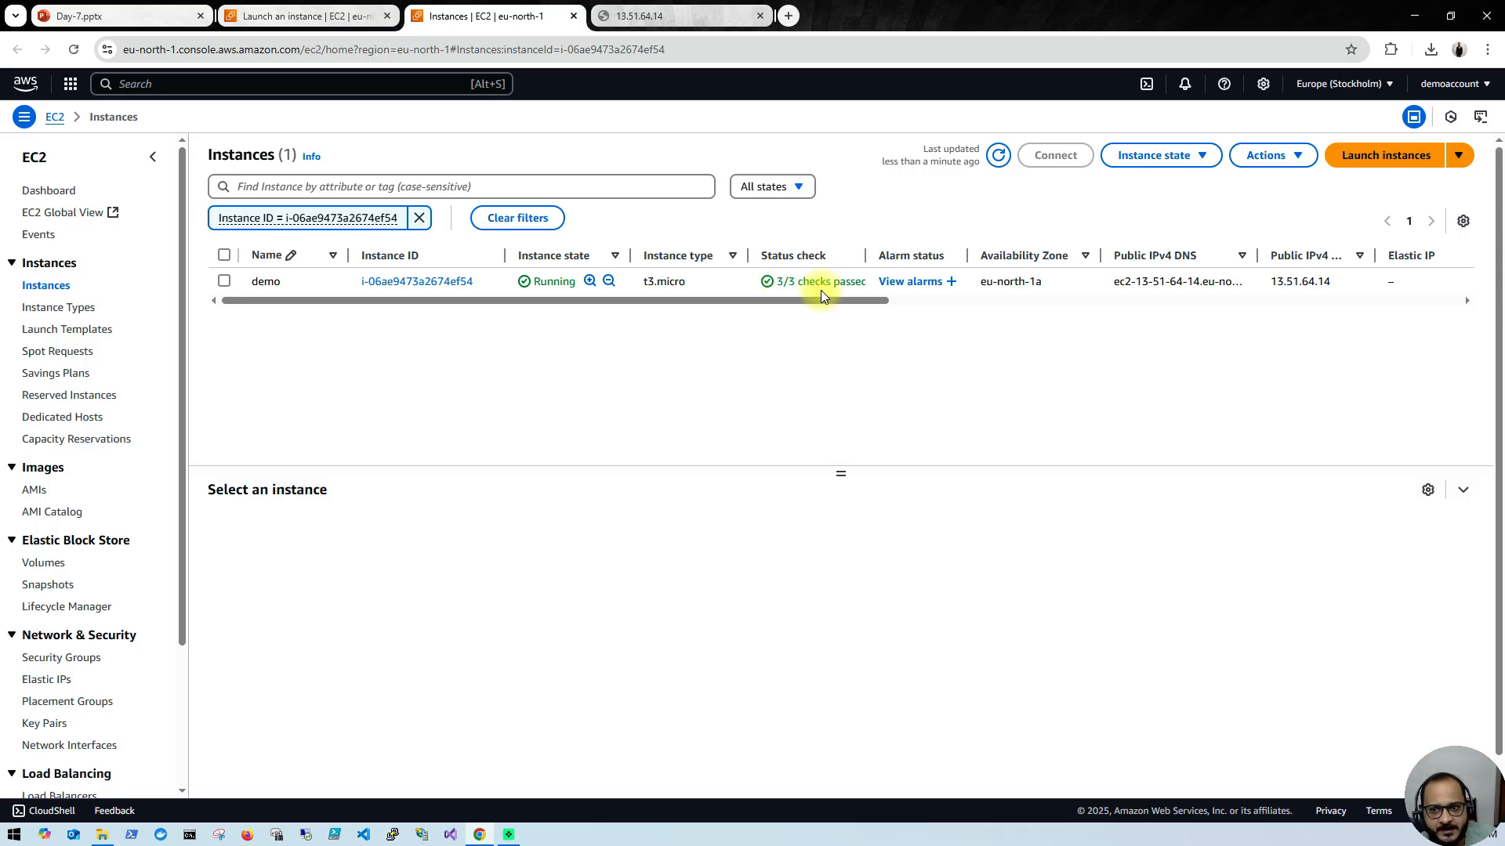
click(74, 50)
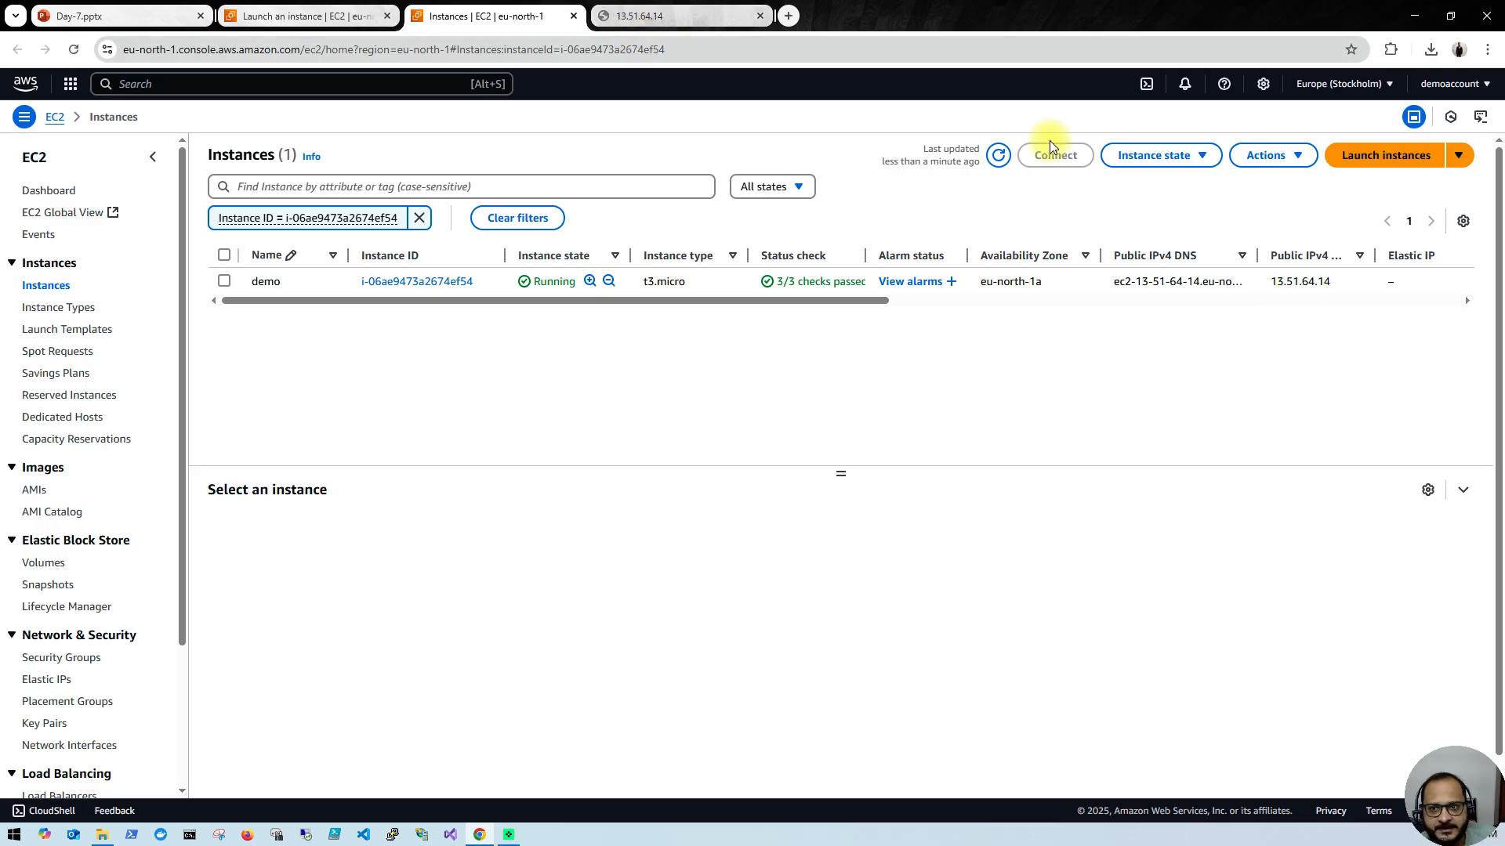
Step: Stop the demo instance after viewing its associated resources, and refresh the instances list until it has stopped
click(1205, 159)
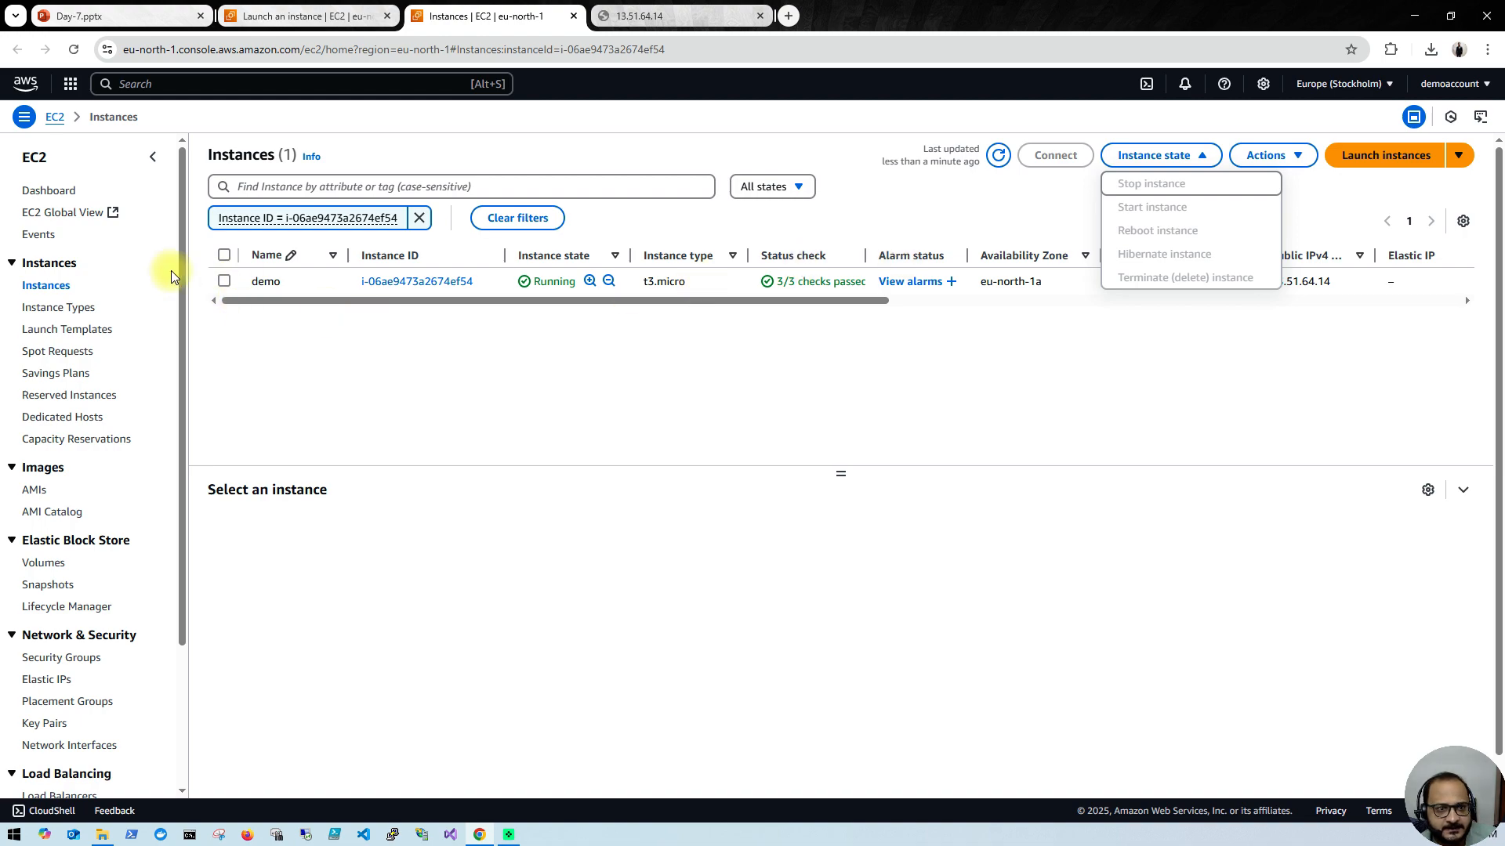
click(223, 281)
click(1203, 161)
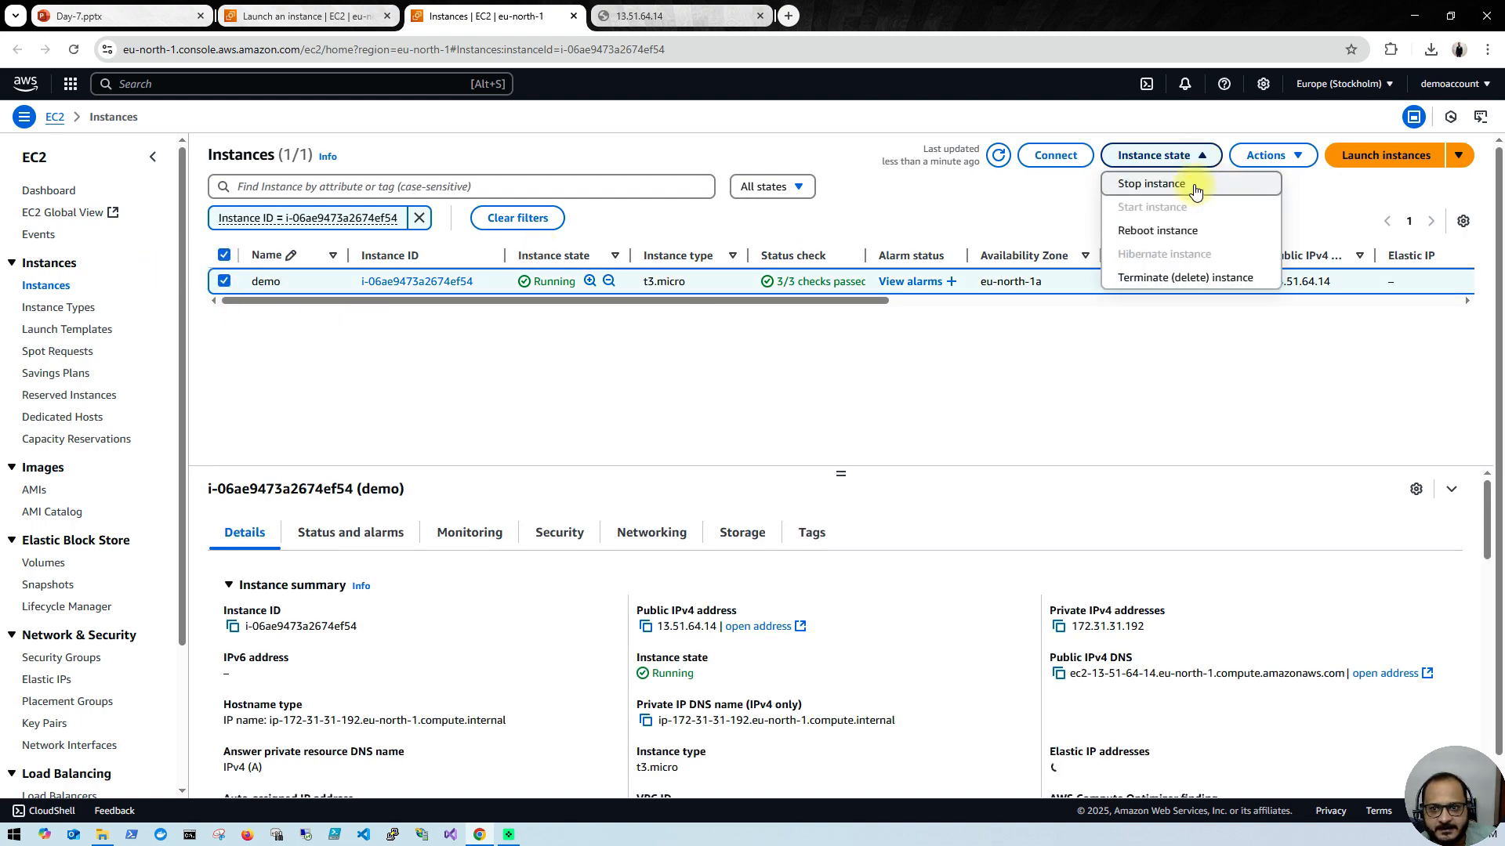
click(1167, 186)
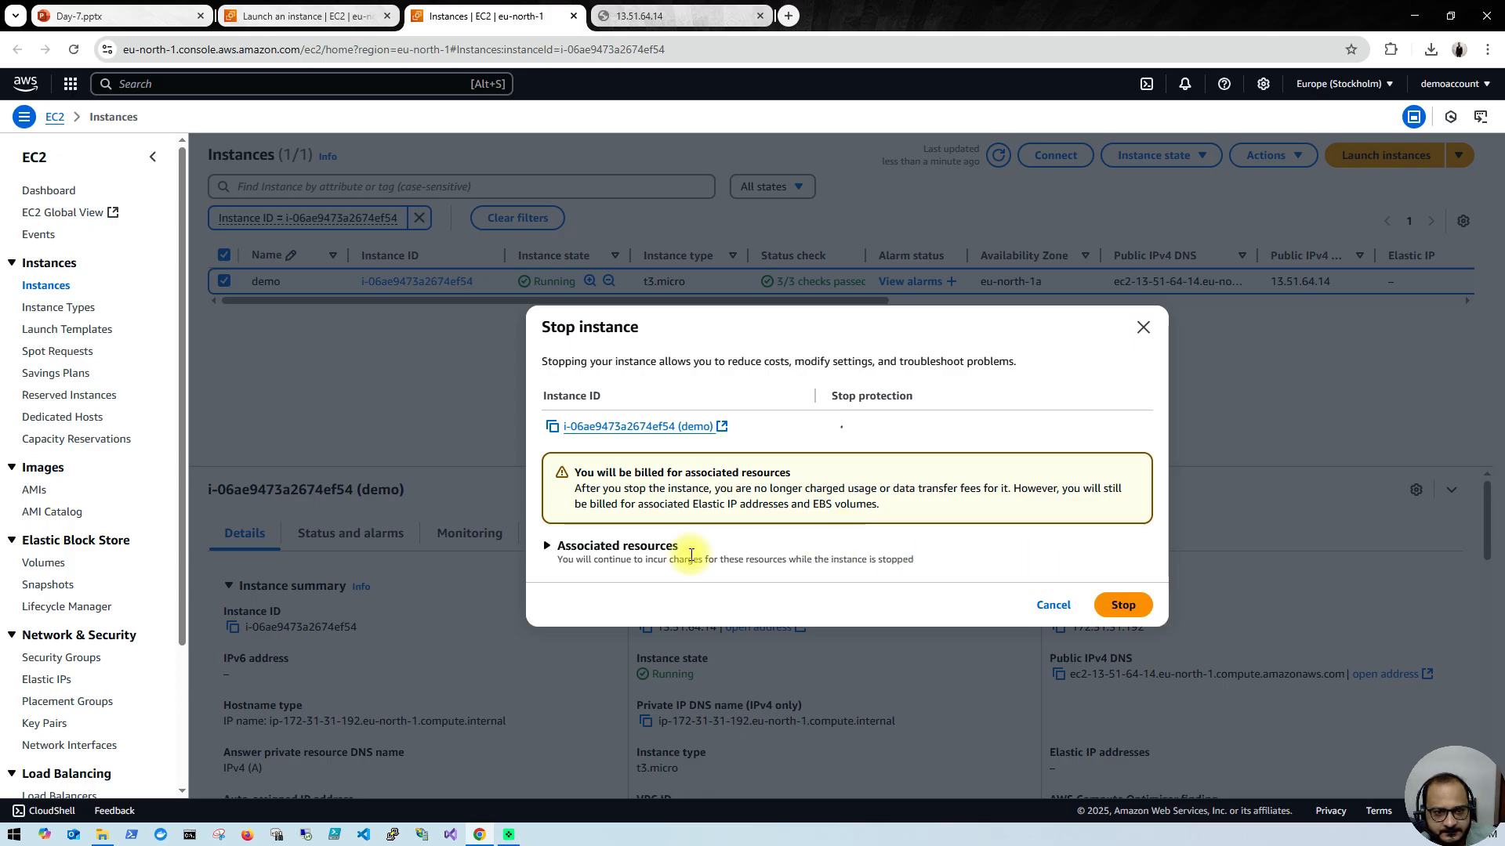
click(548, 546)
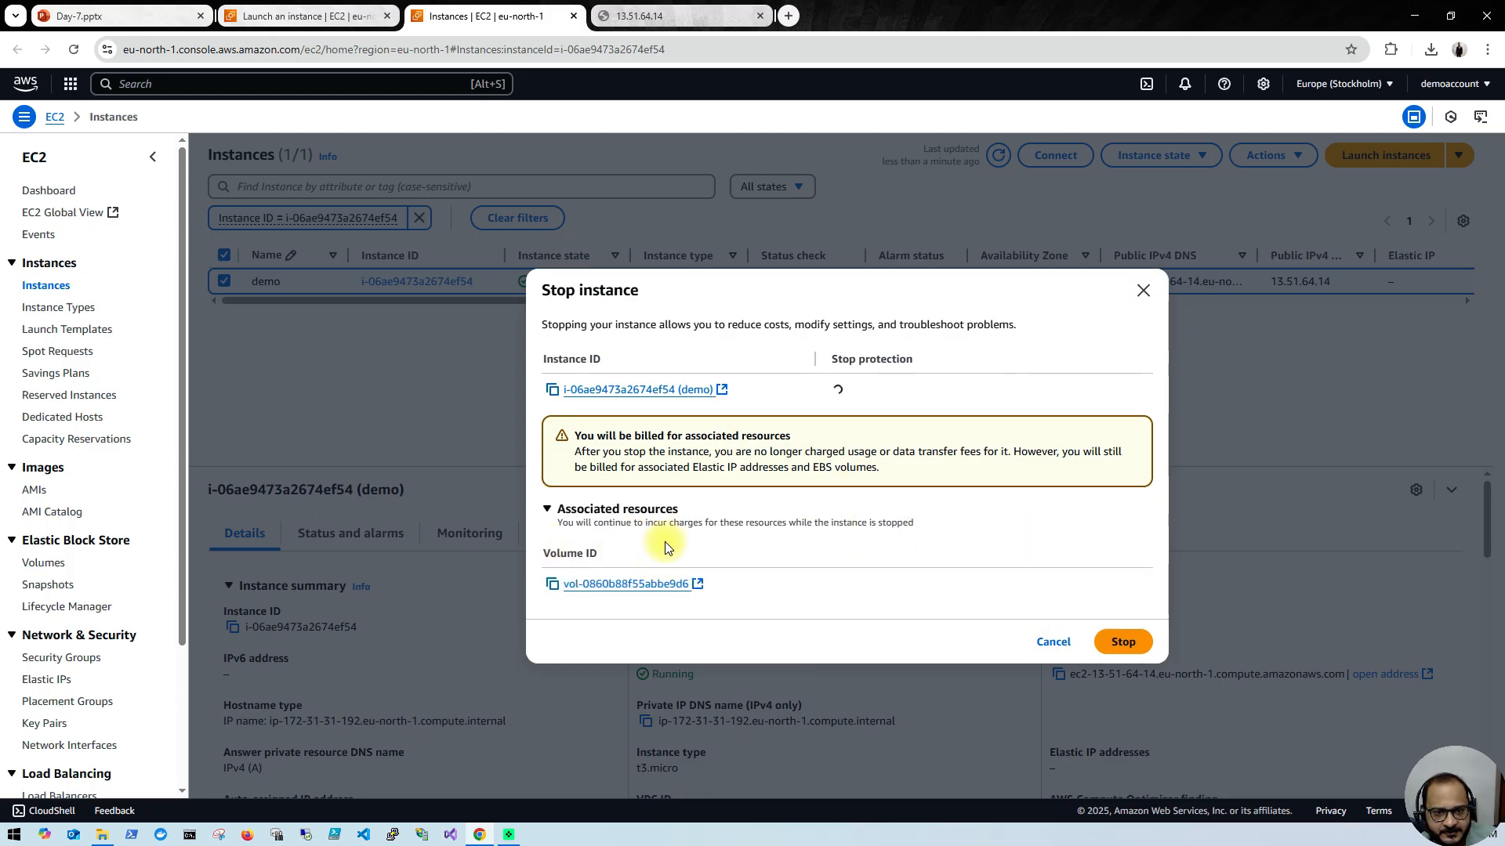
click(1124, 643)
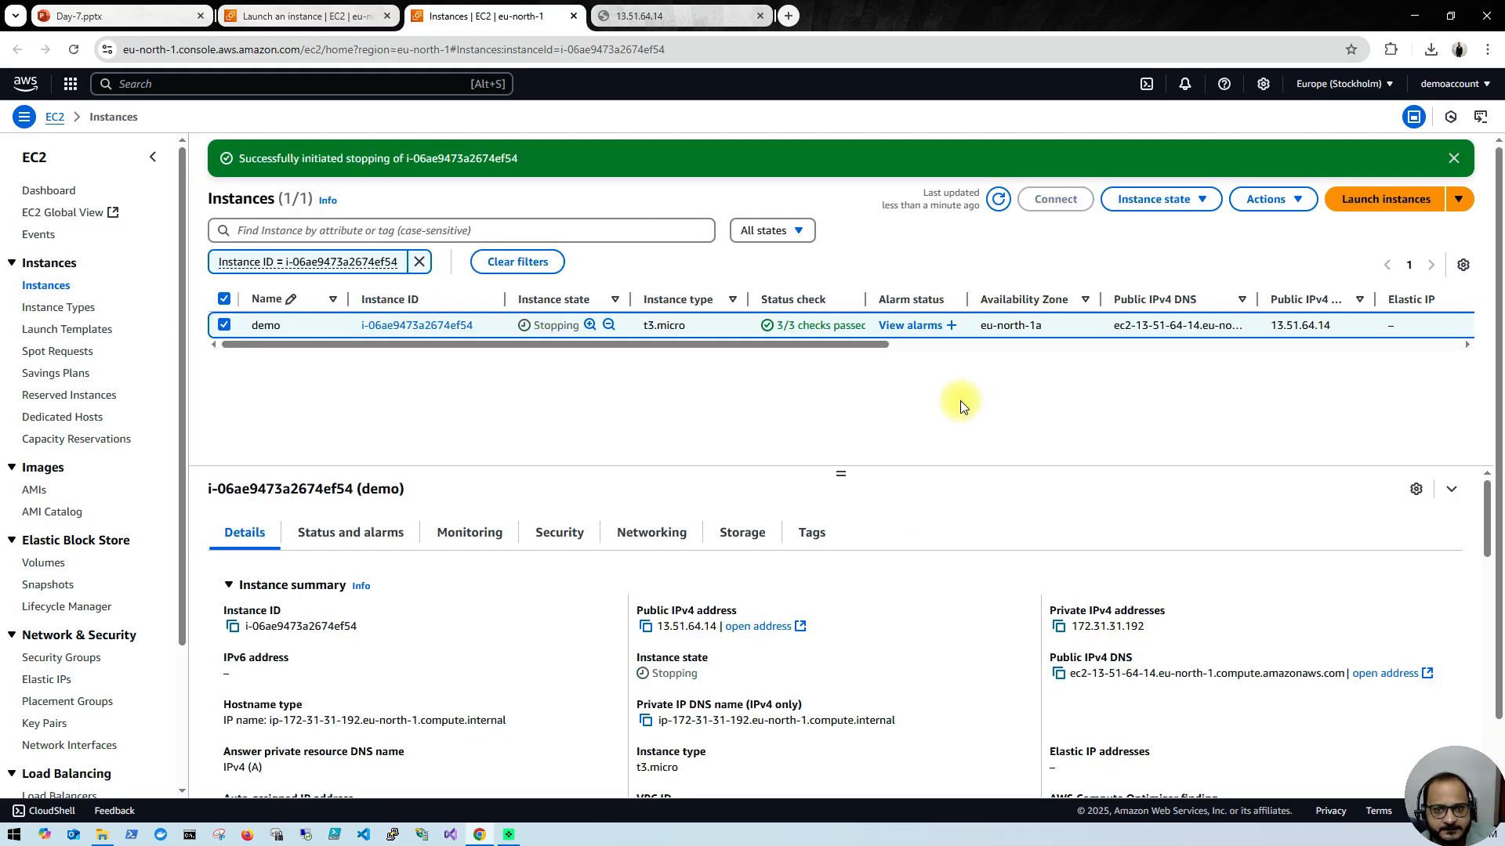
click(996, 208)
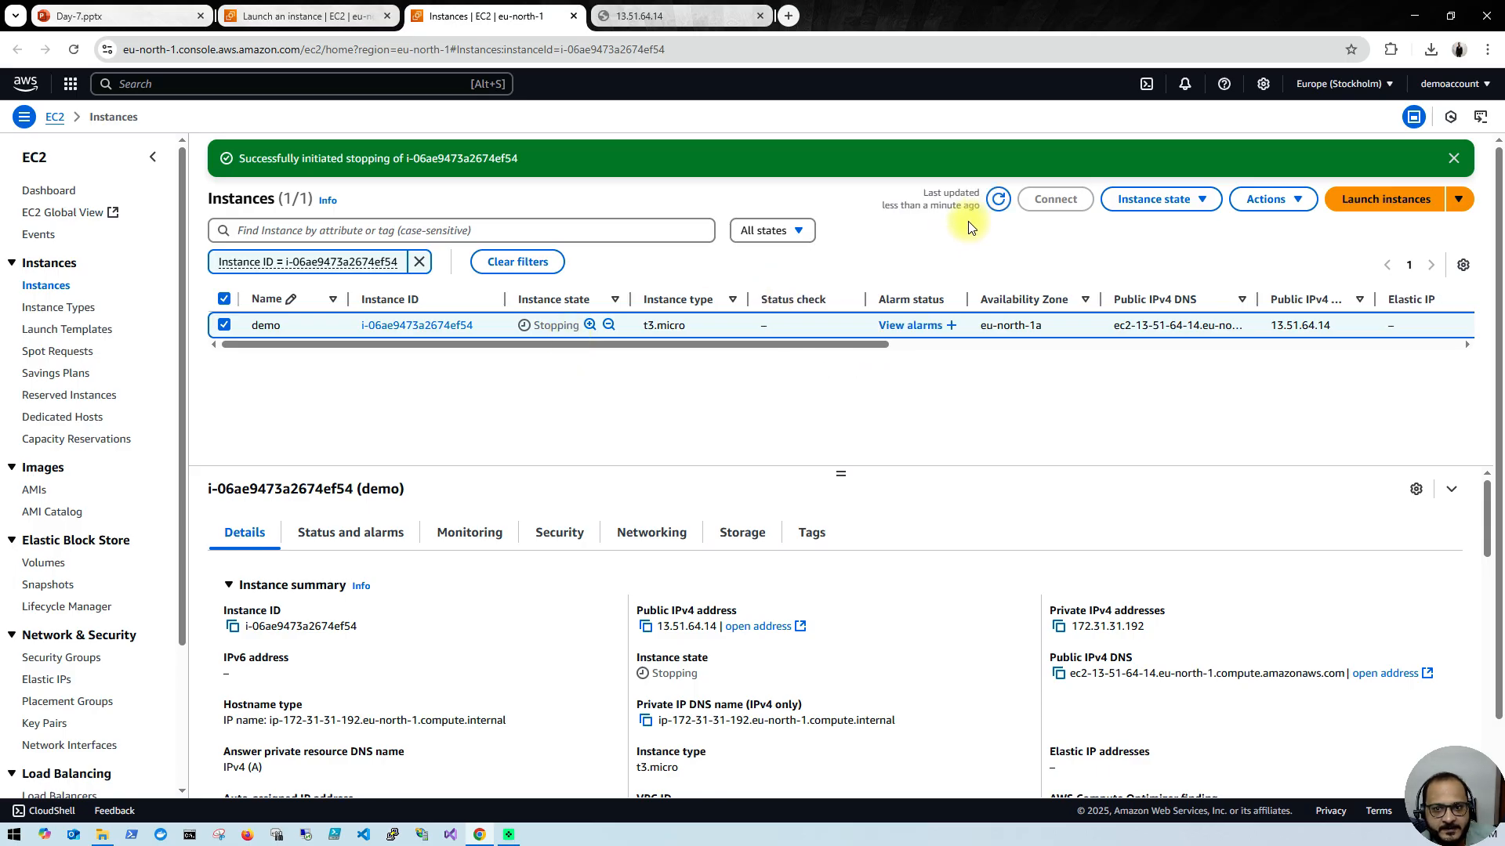
click(995, 201)
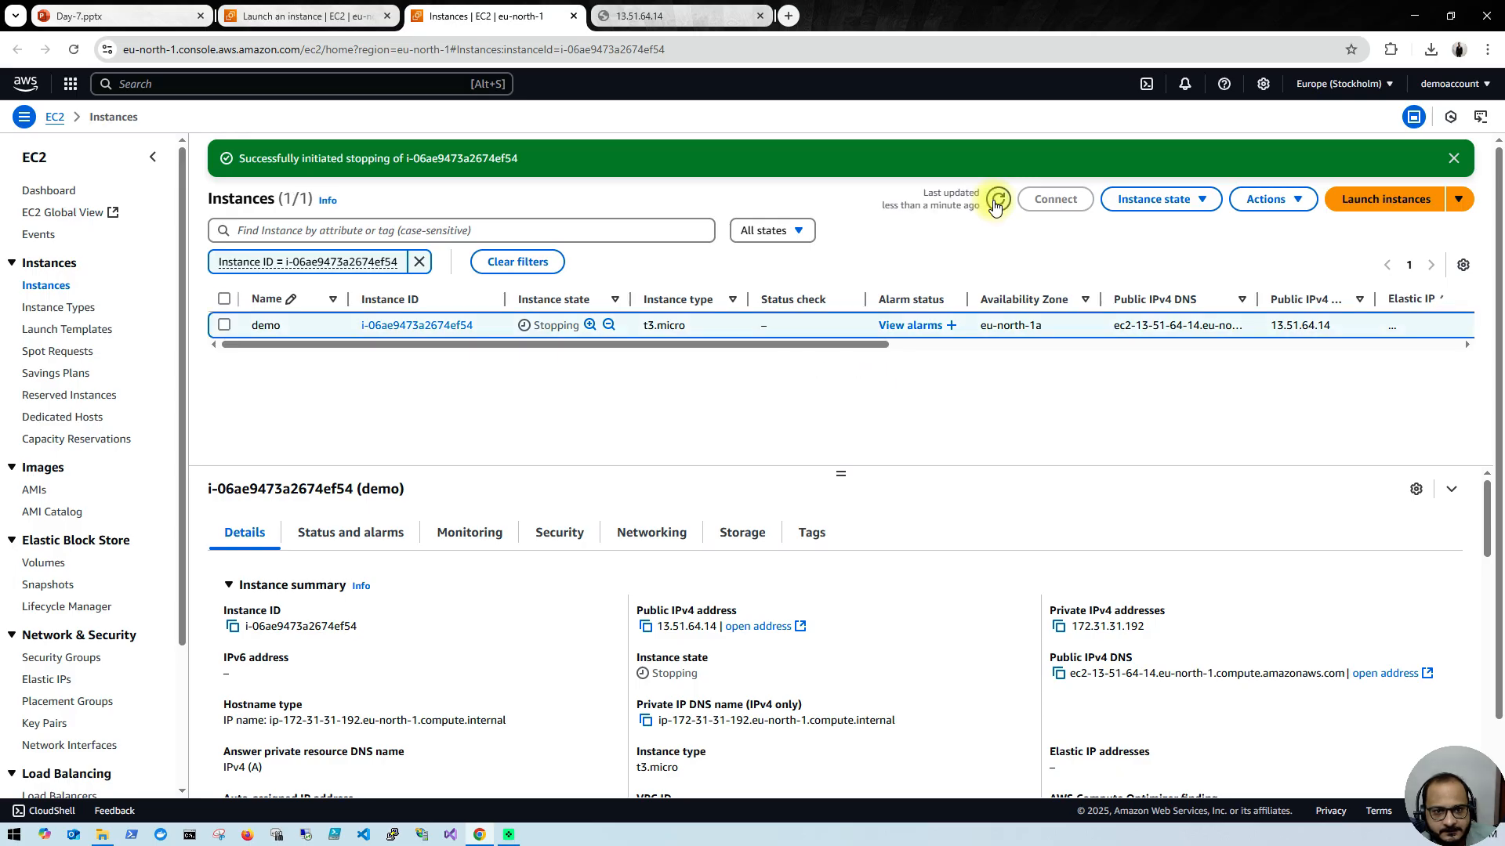
click(996, 201)
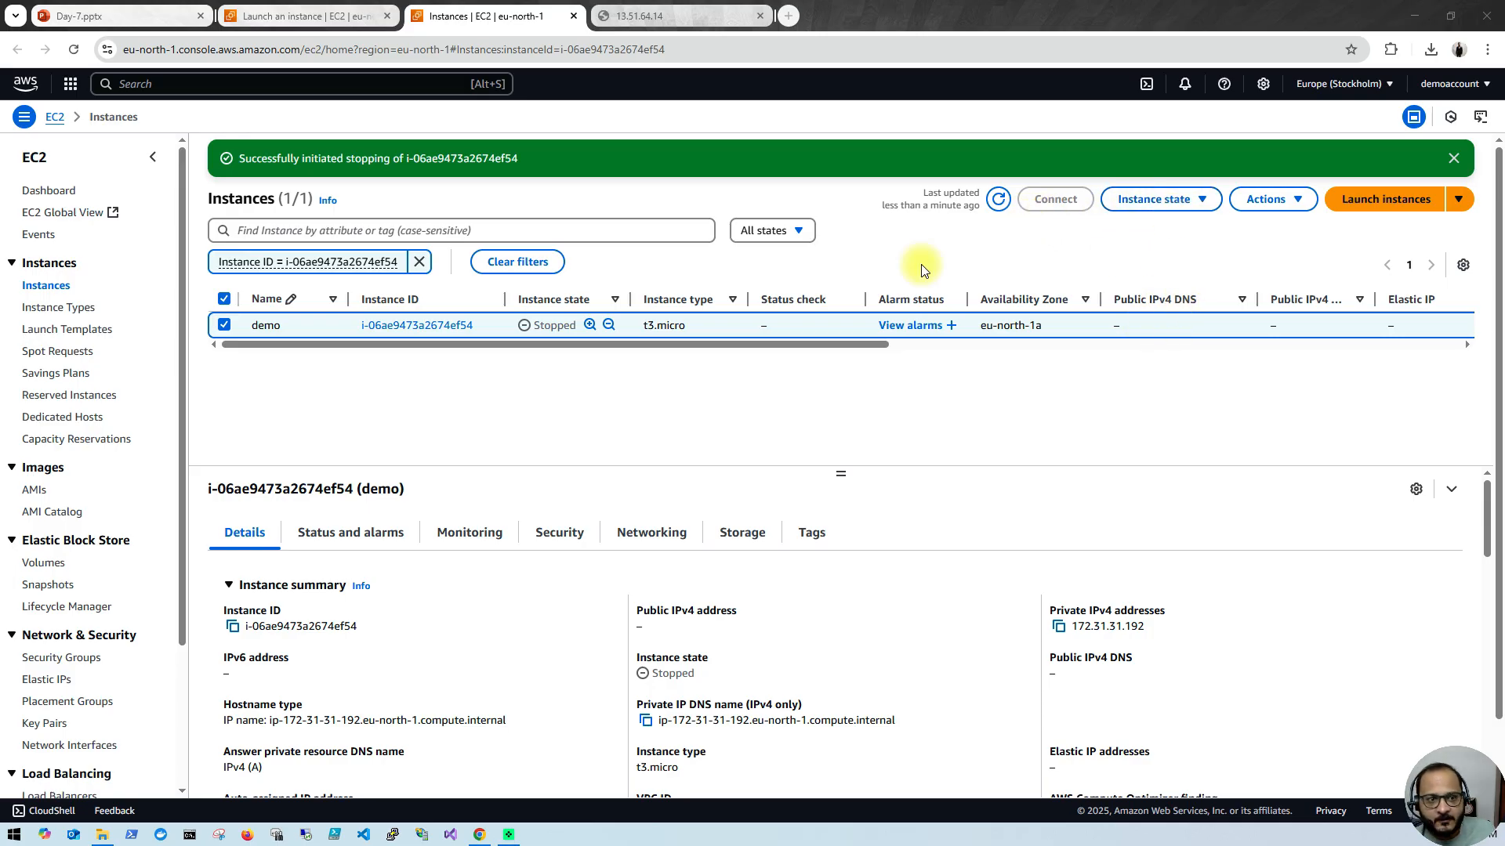
Step: Start the demo instance again, refresh the list, and check its public IPv4 address and Elastic IP columns
click(1197, 205)
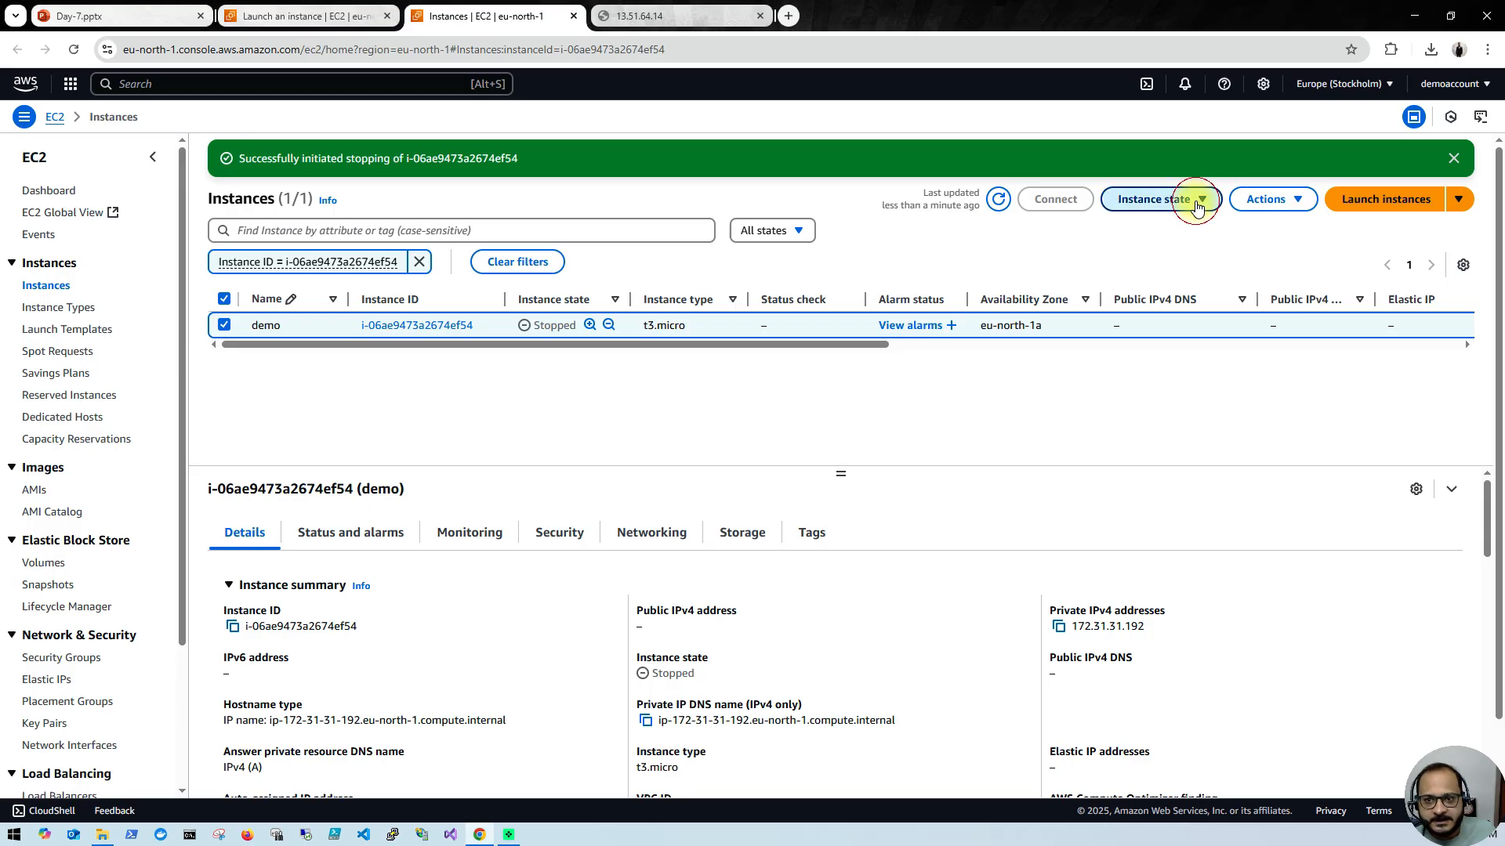
click(1154, 253)
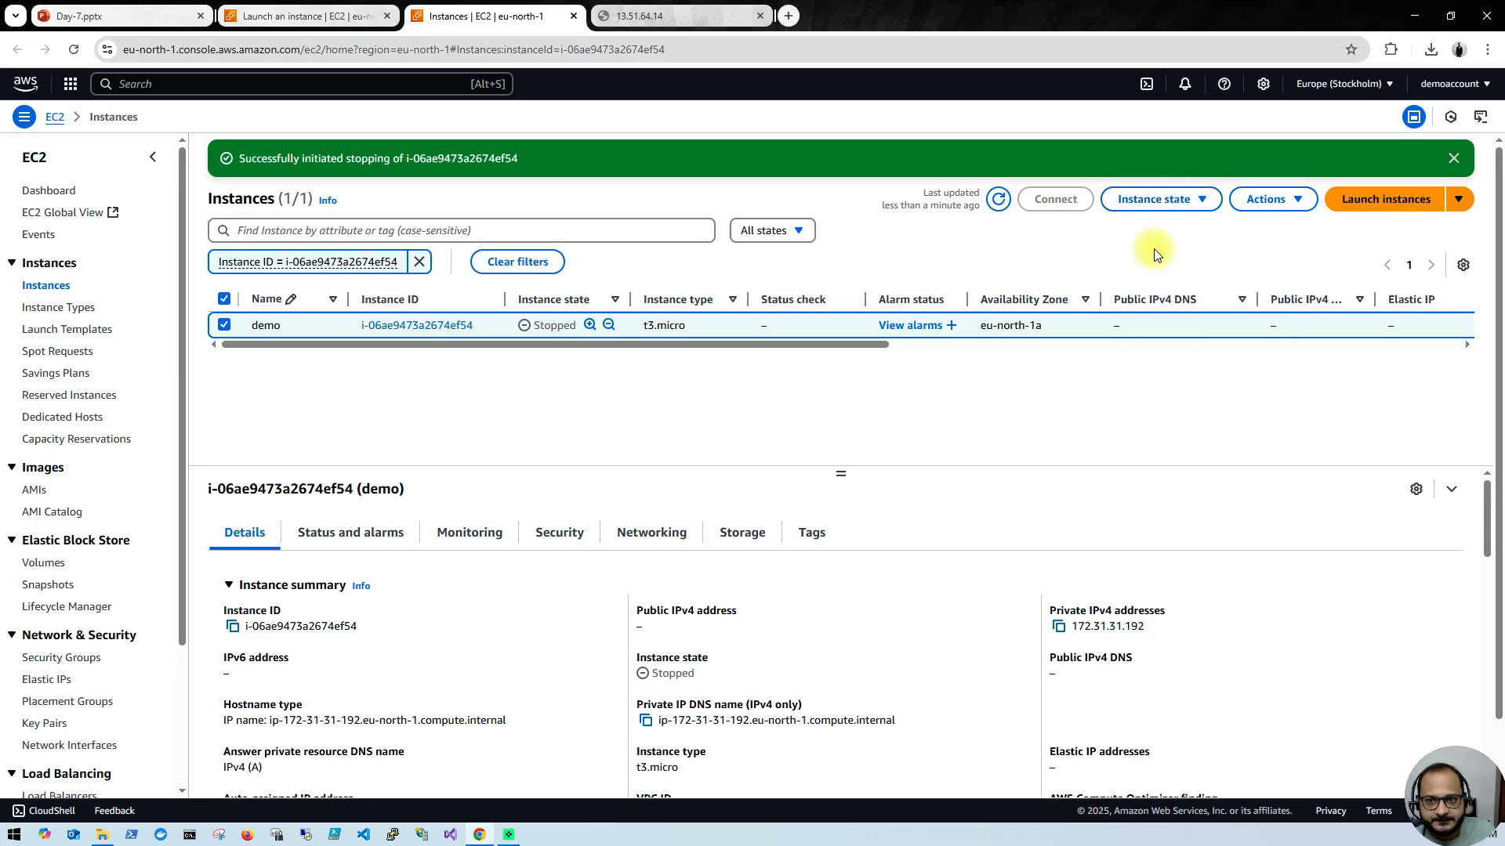
click(998, 216)
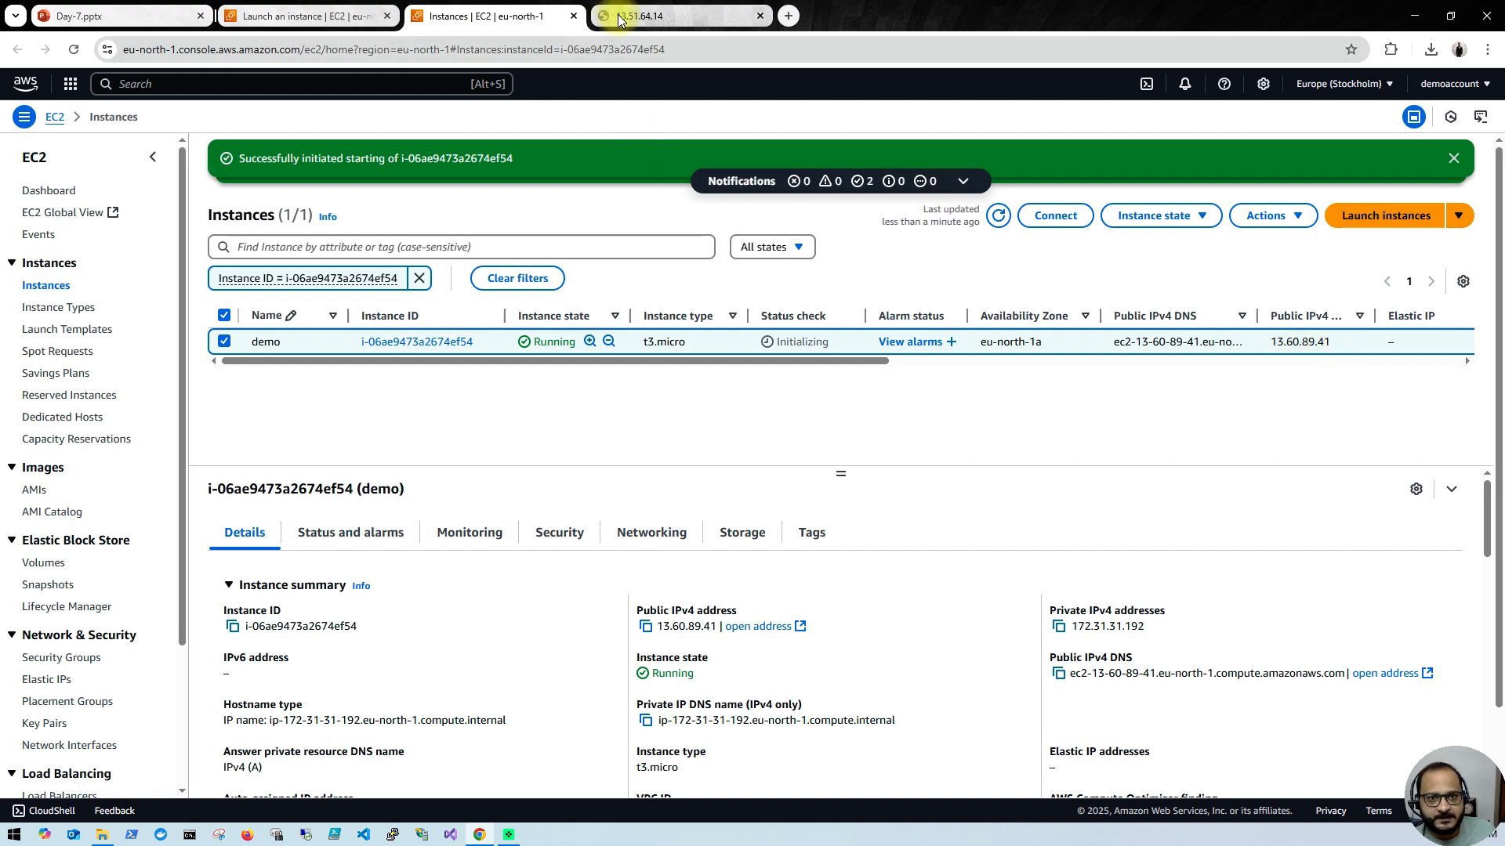
mouse_move(636, 23)
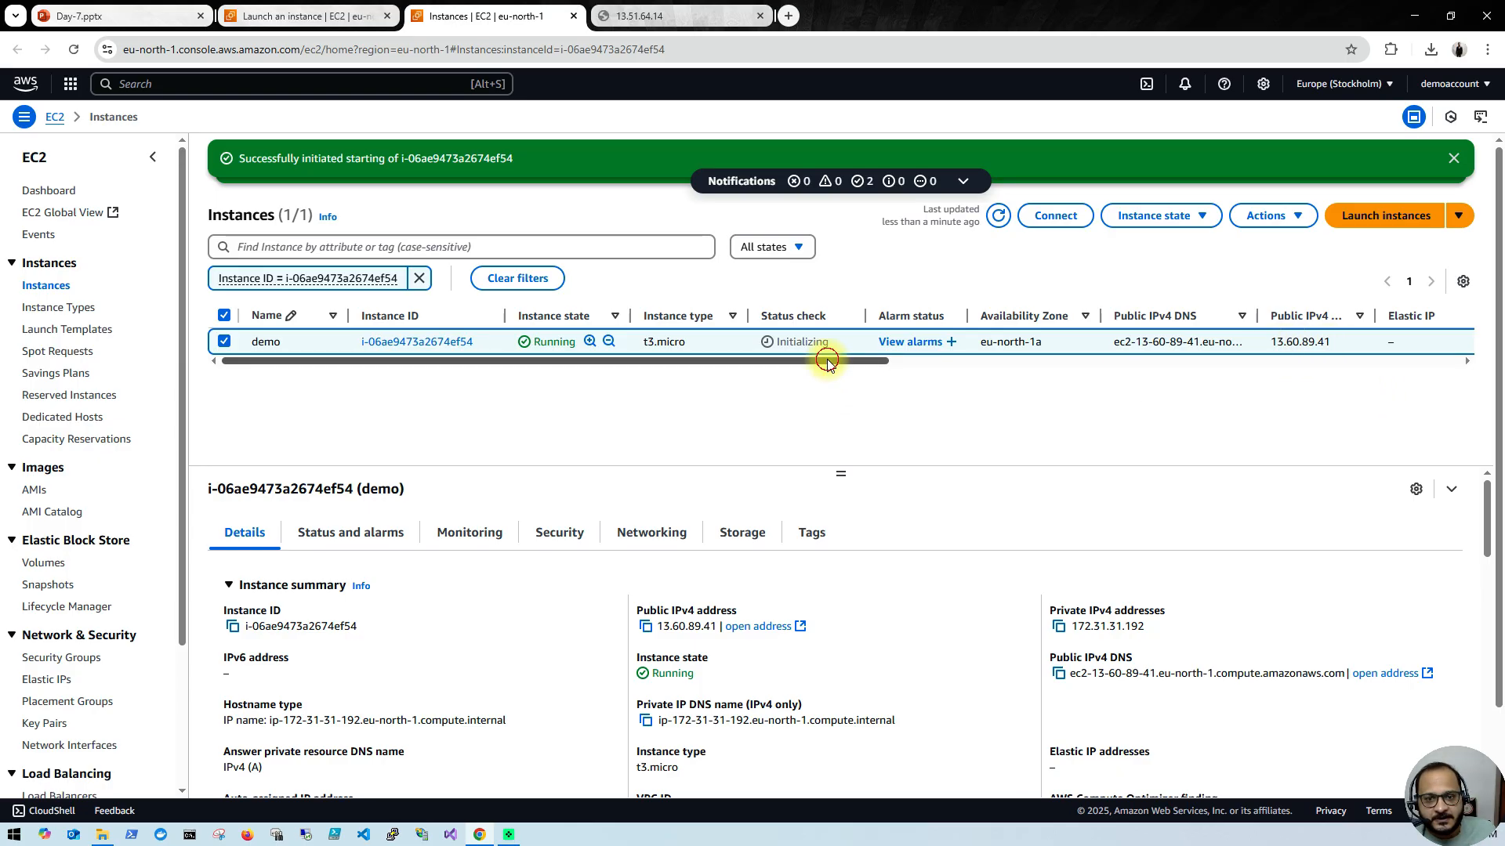
drag(828, 360, 910, 357)
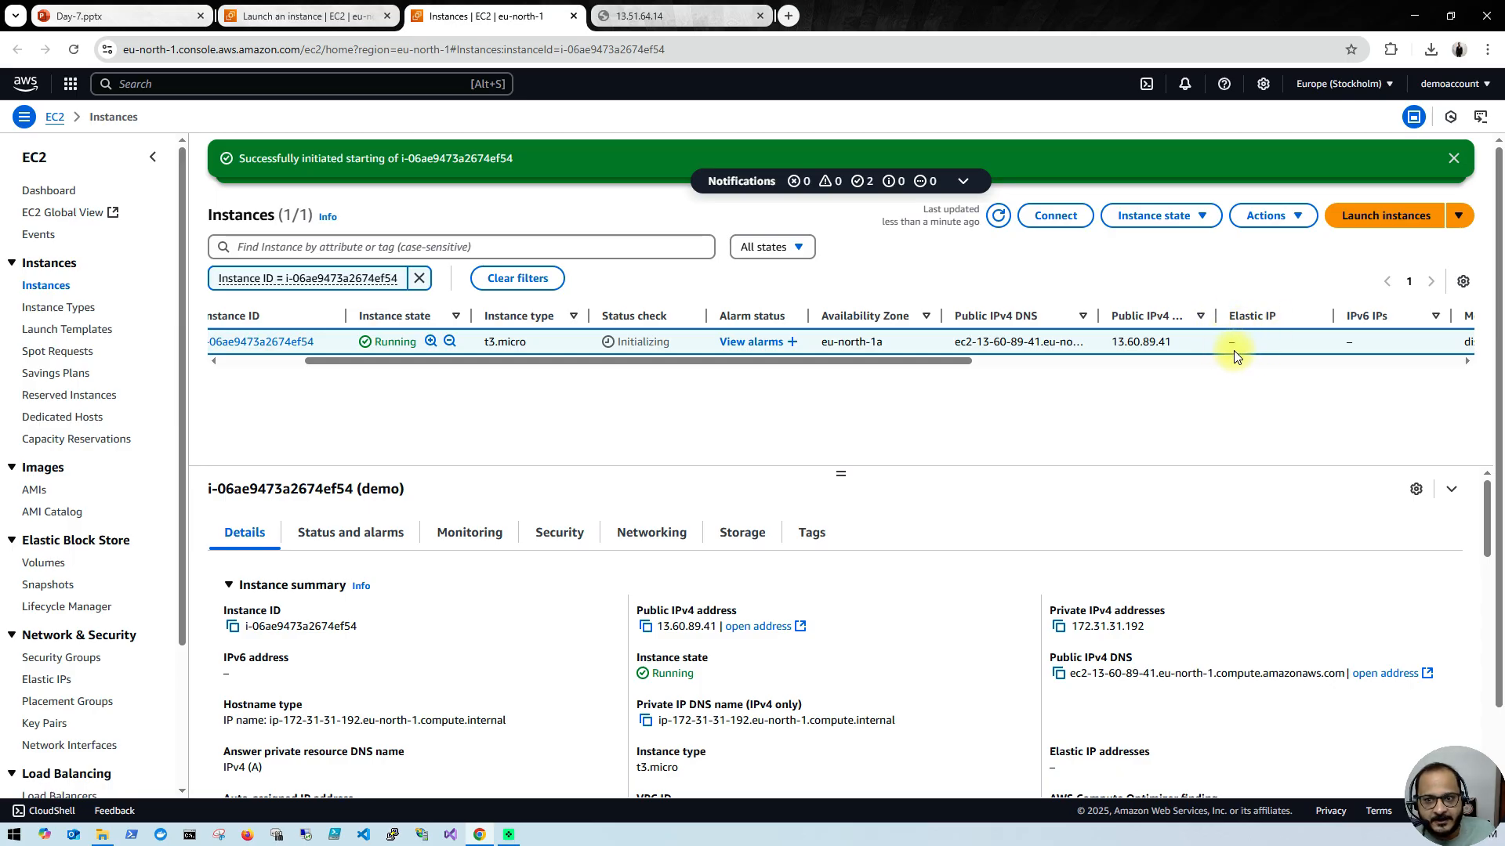
drag(766, 363, 537, 363)
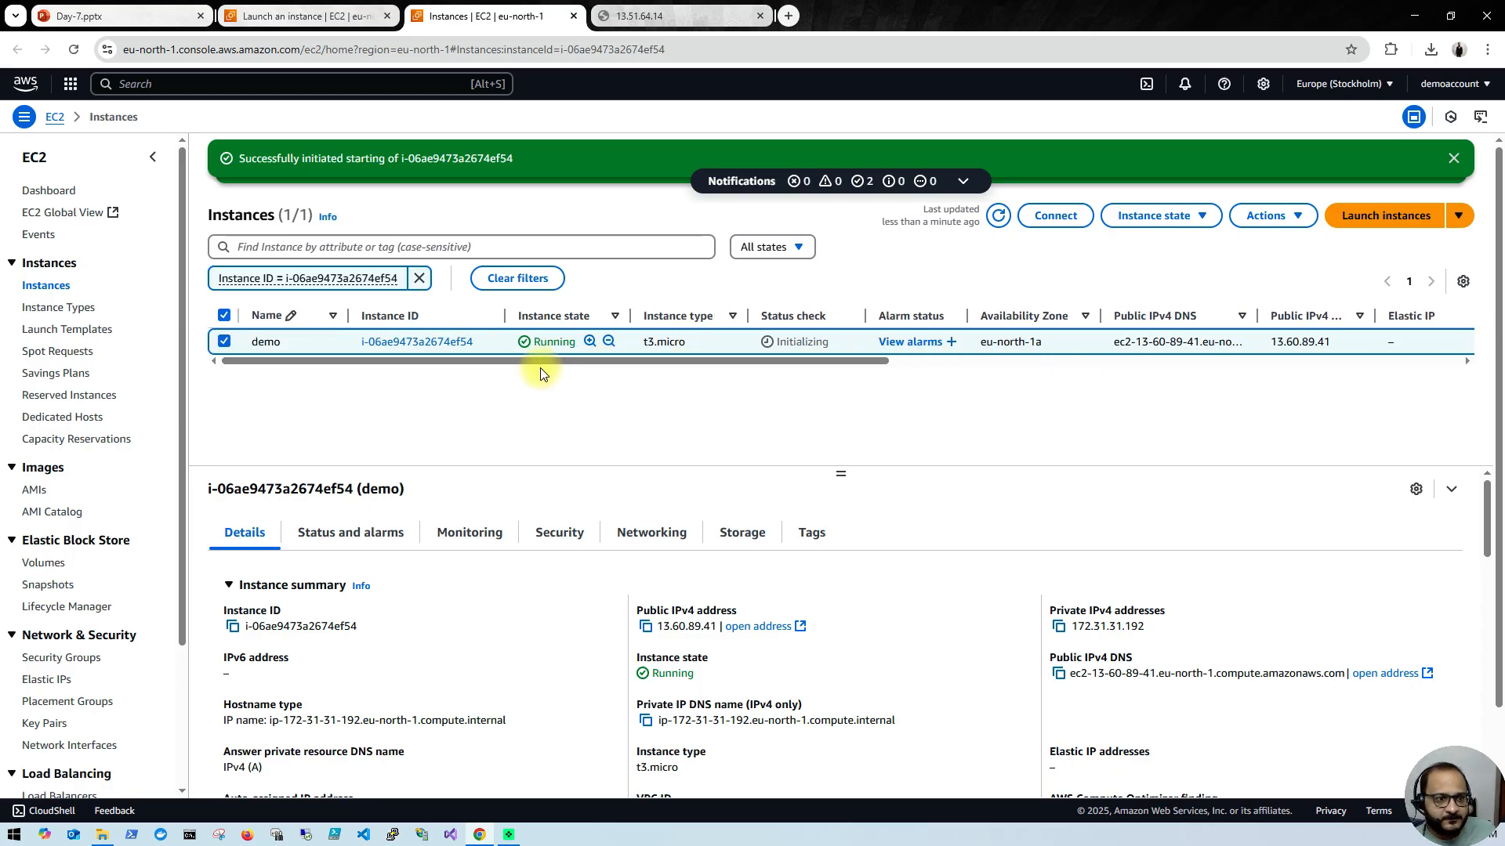
Step: Allocate an Elastic IP address from Amazon's pool of IPv4 addresses in the eu-north-1 network border group
scroll(97, 616, down, 1)
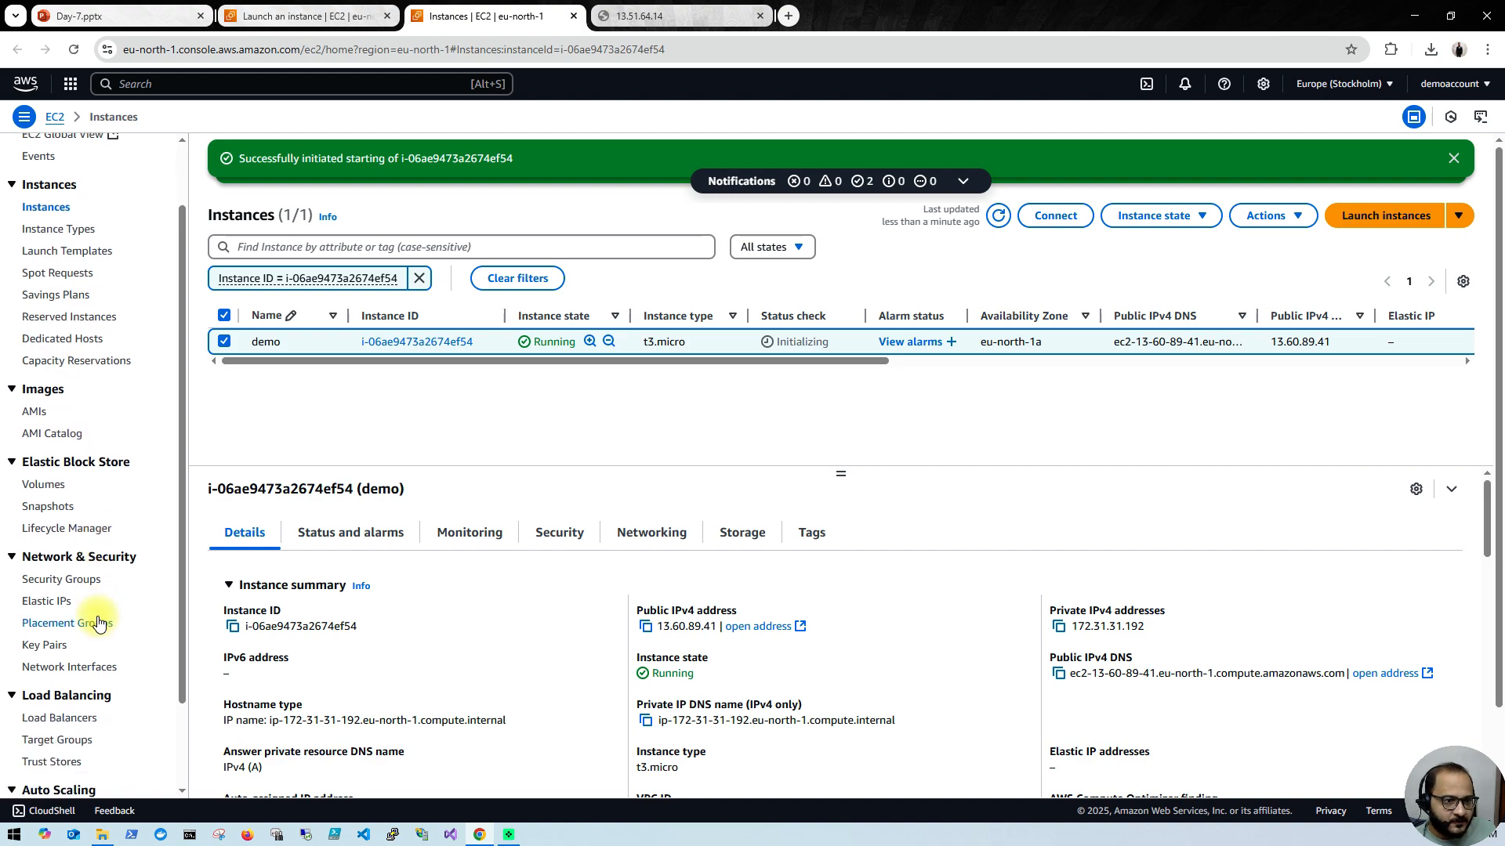
click(49, 604)
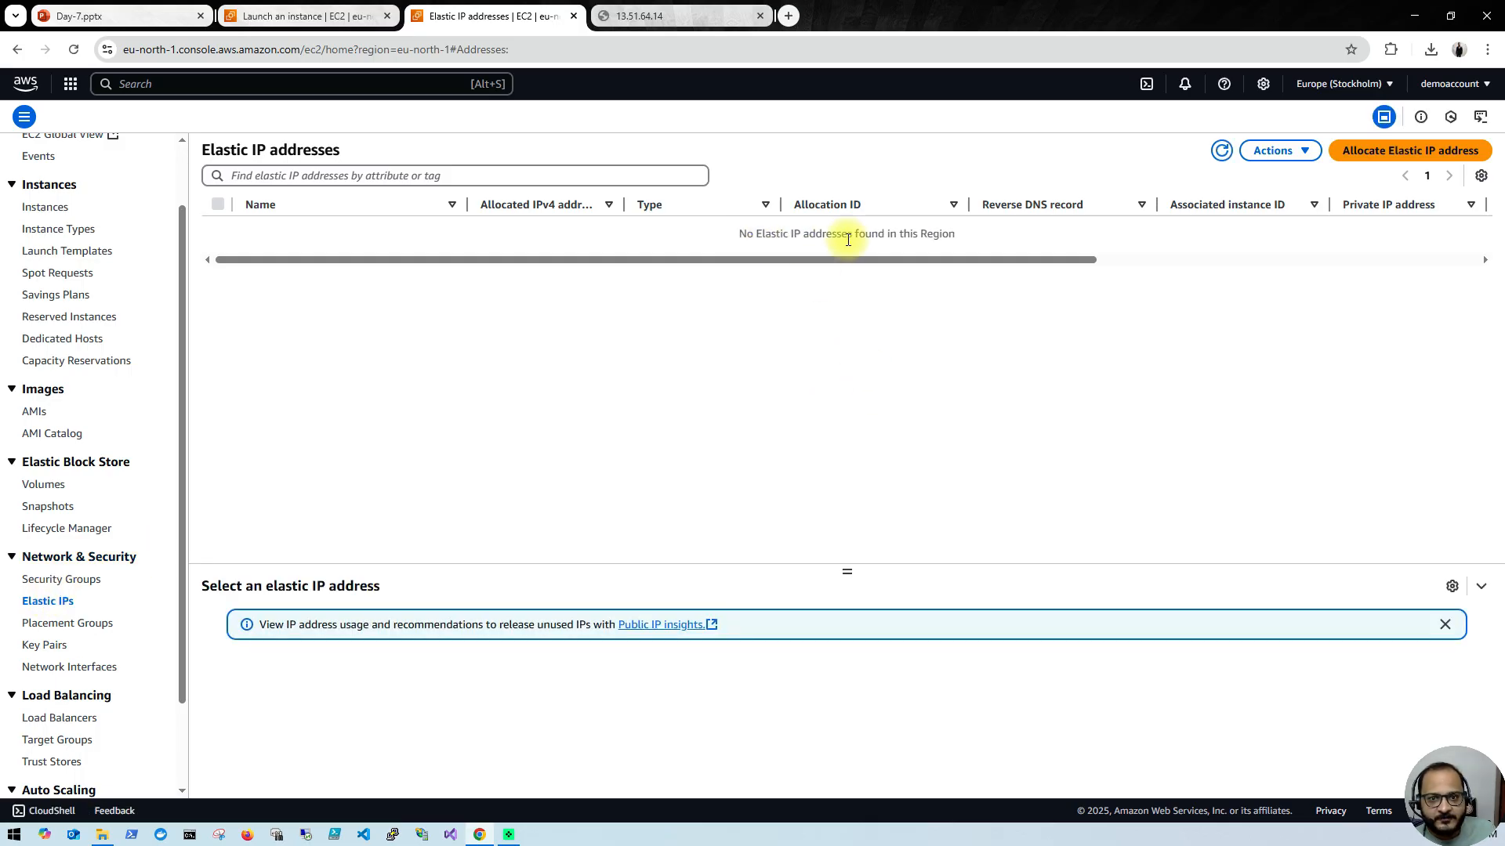
click(1380, 159)
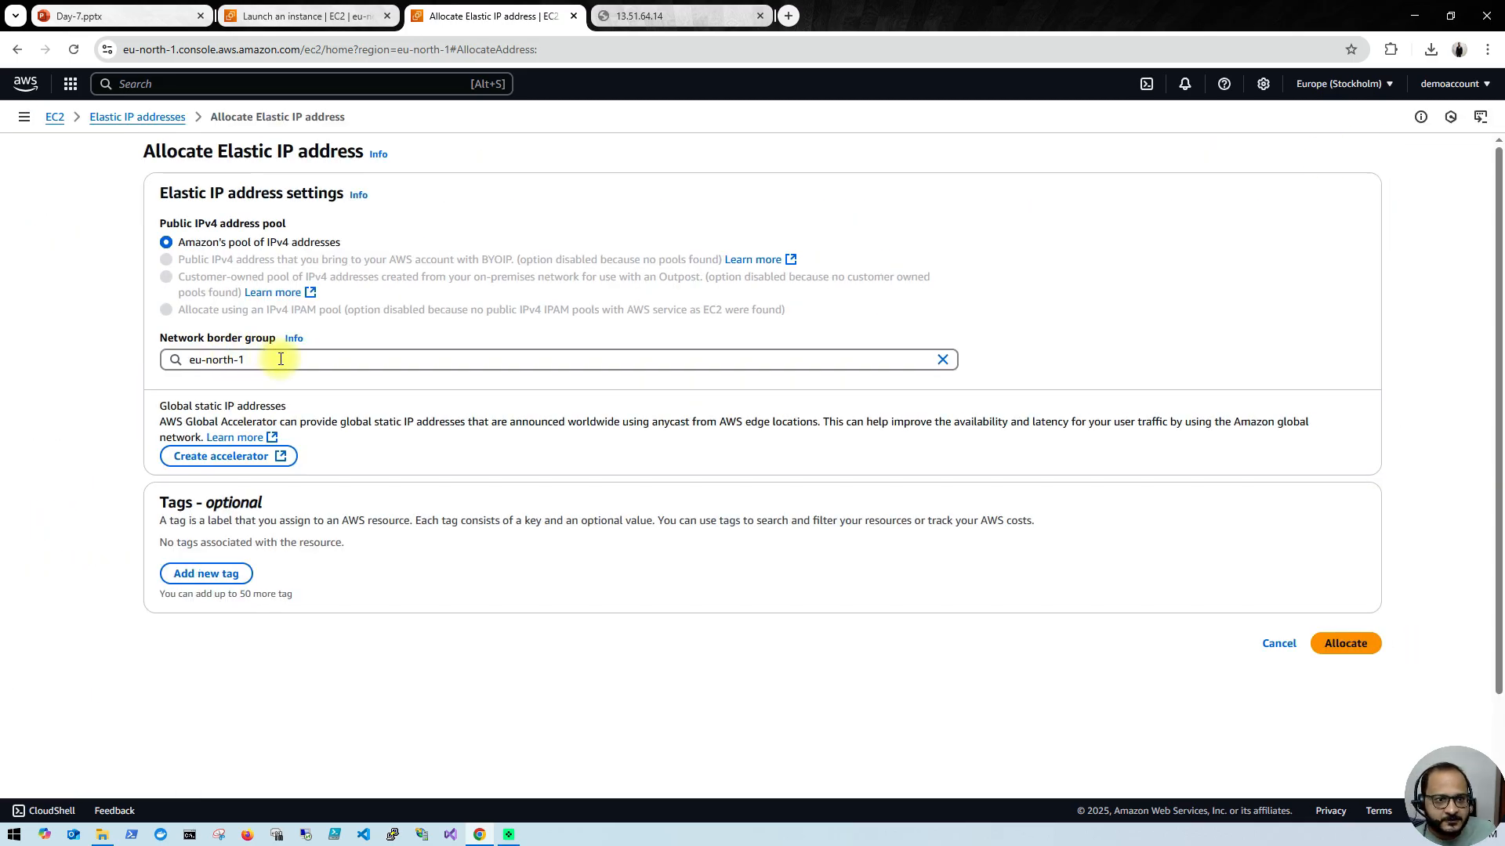
click(848, 362)
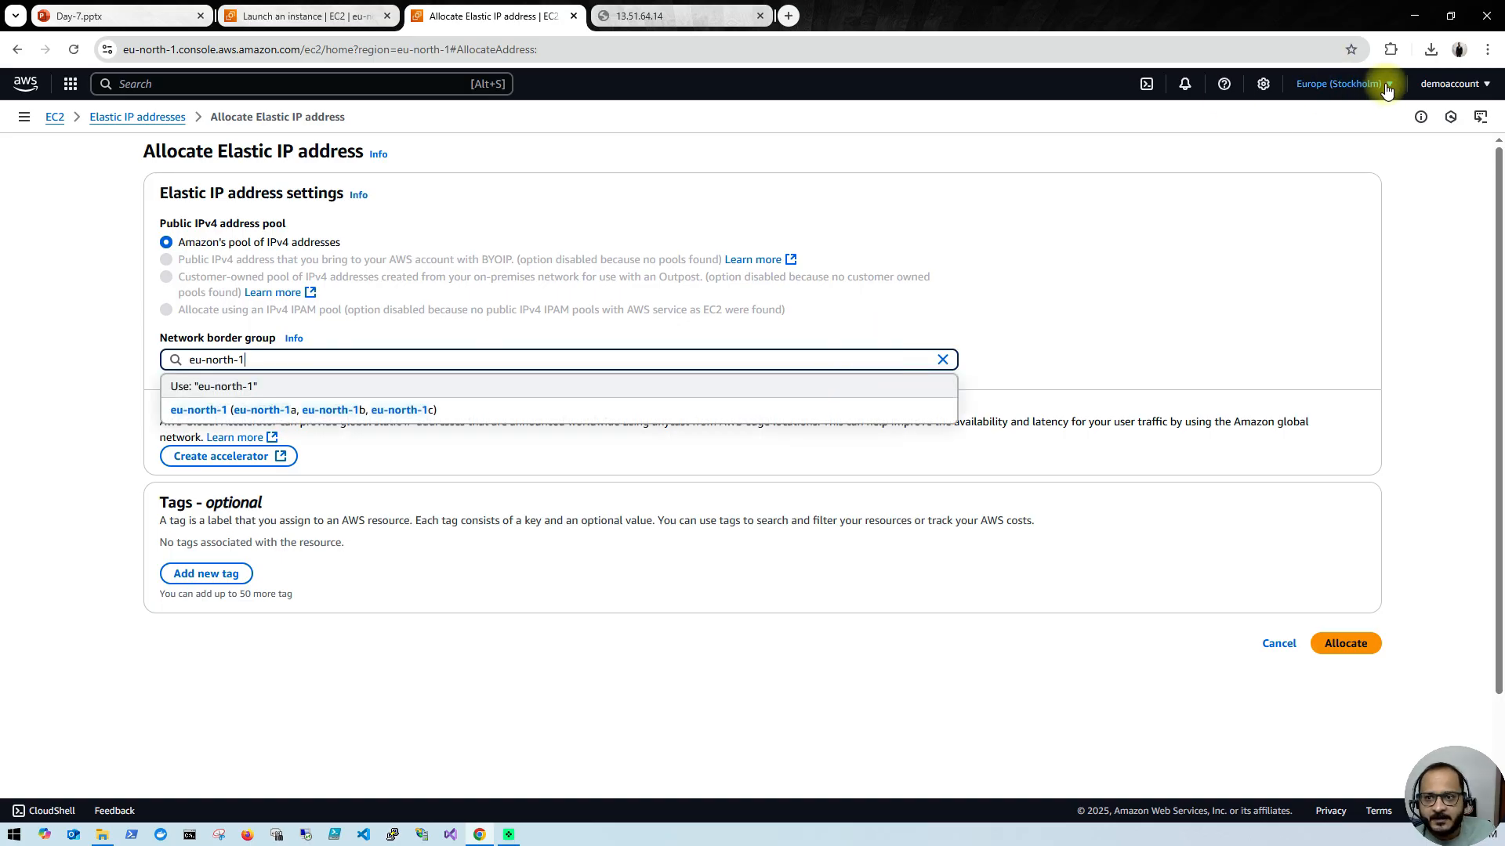
click(1342, 83)
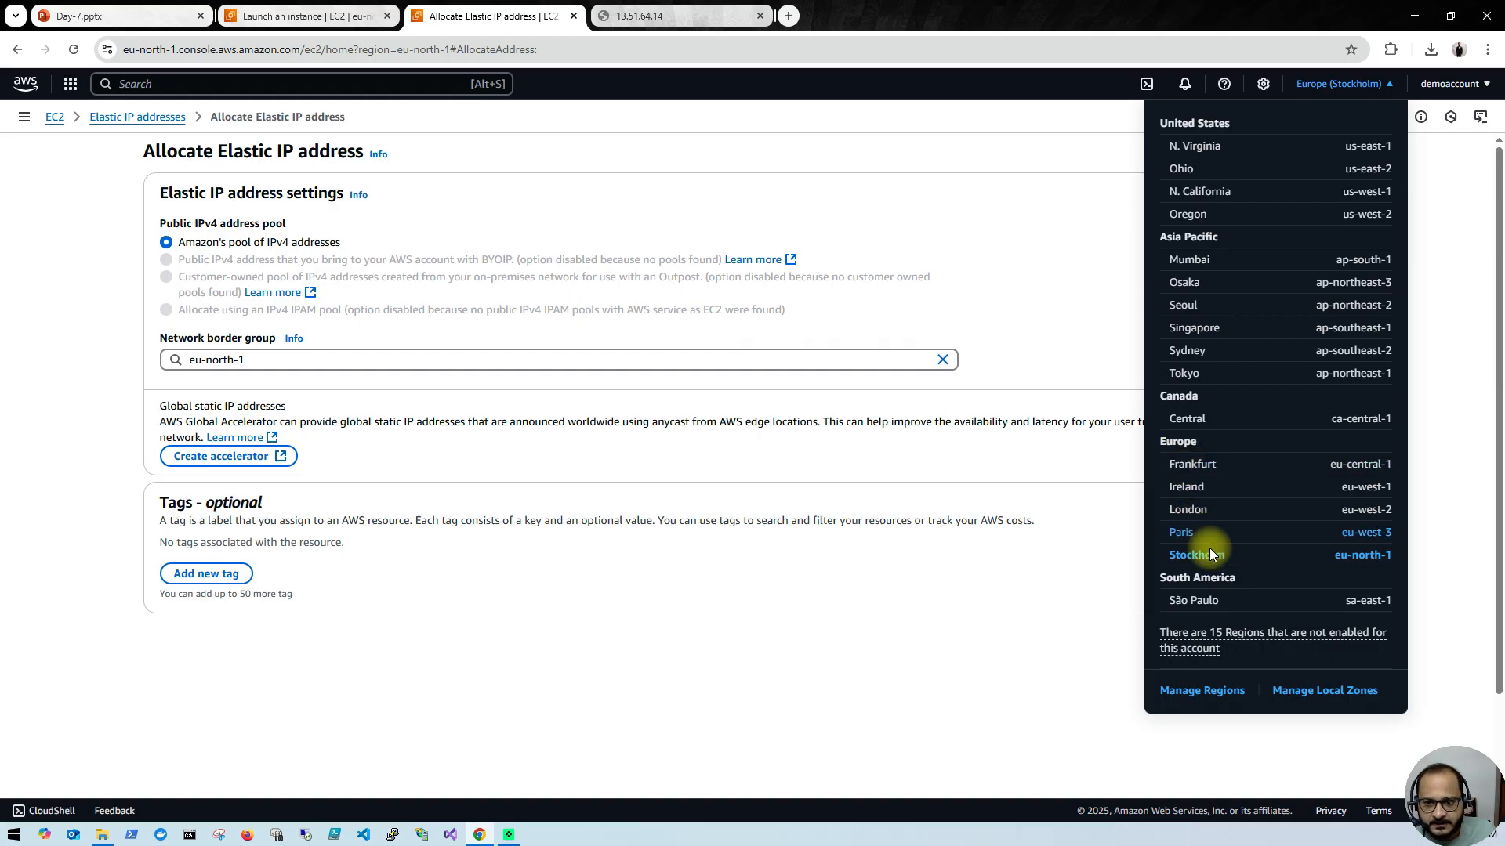
drag(1222, 555, 1183, 556)
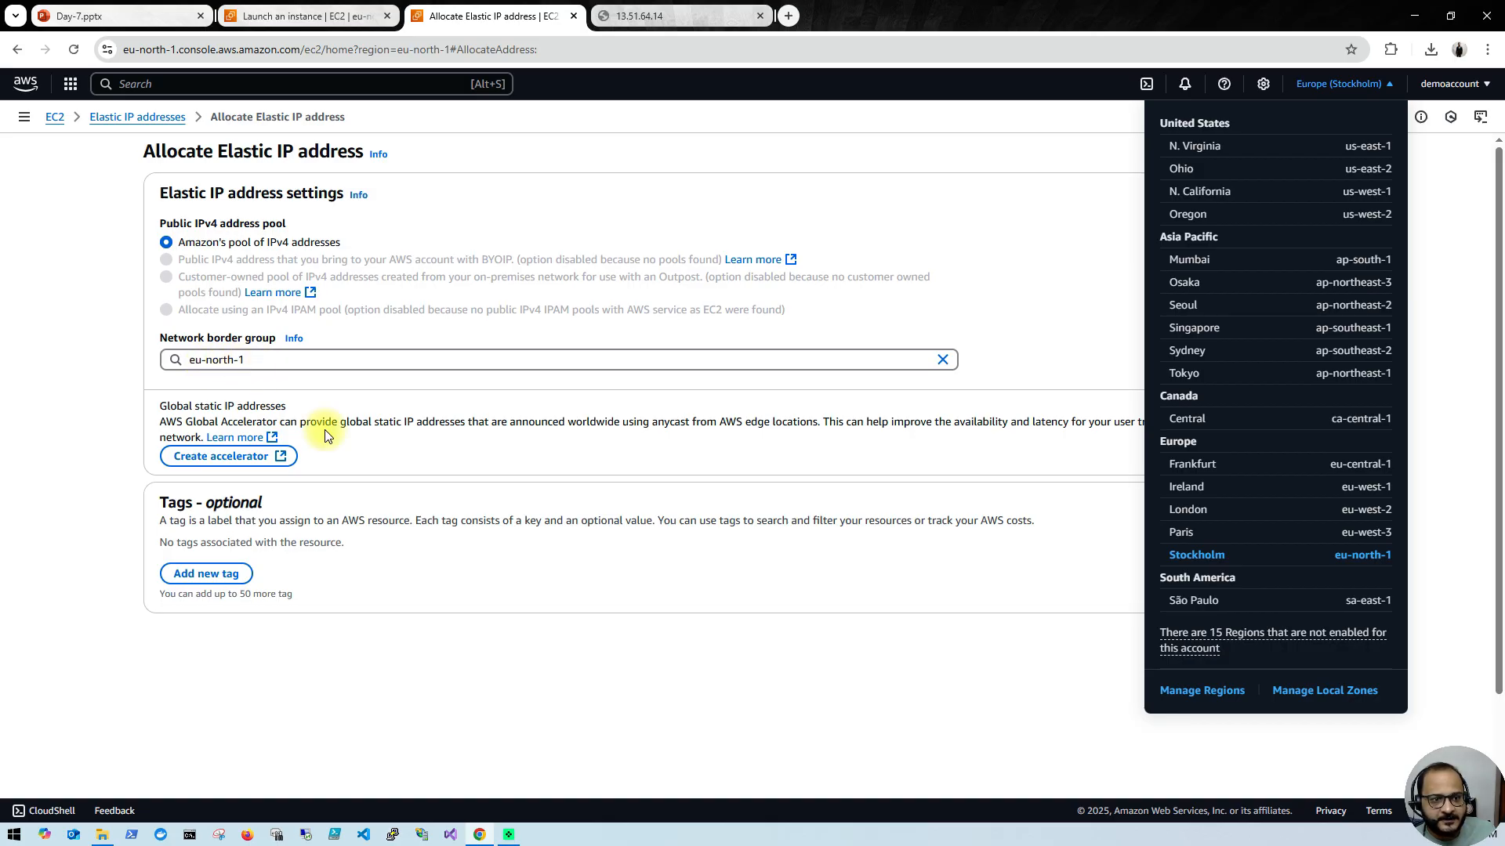
click(546, 584)
click(1343, 645)
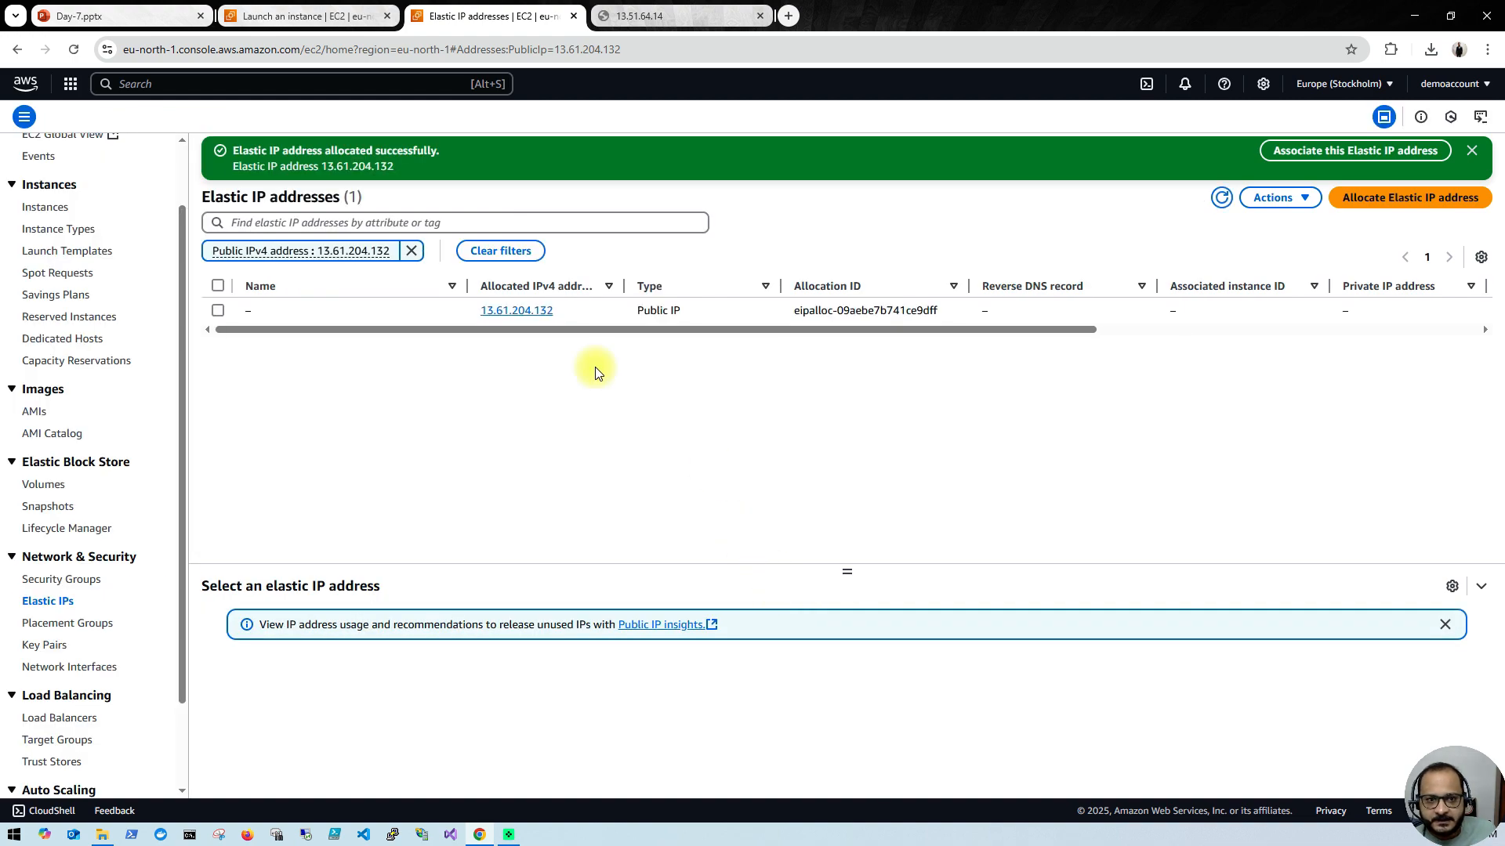
Step: Associate the new Elastic IP with the demo instance and private IP 172.31.31.192, and refresh the instance's entry in the instances list
click(218, 311)
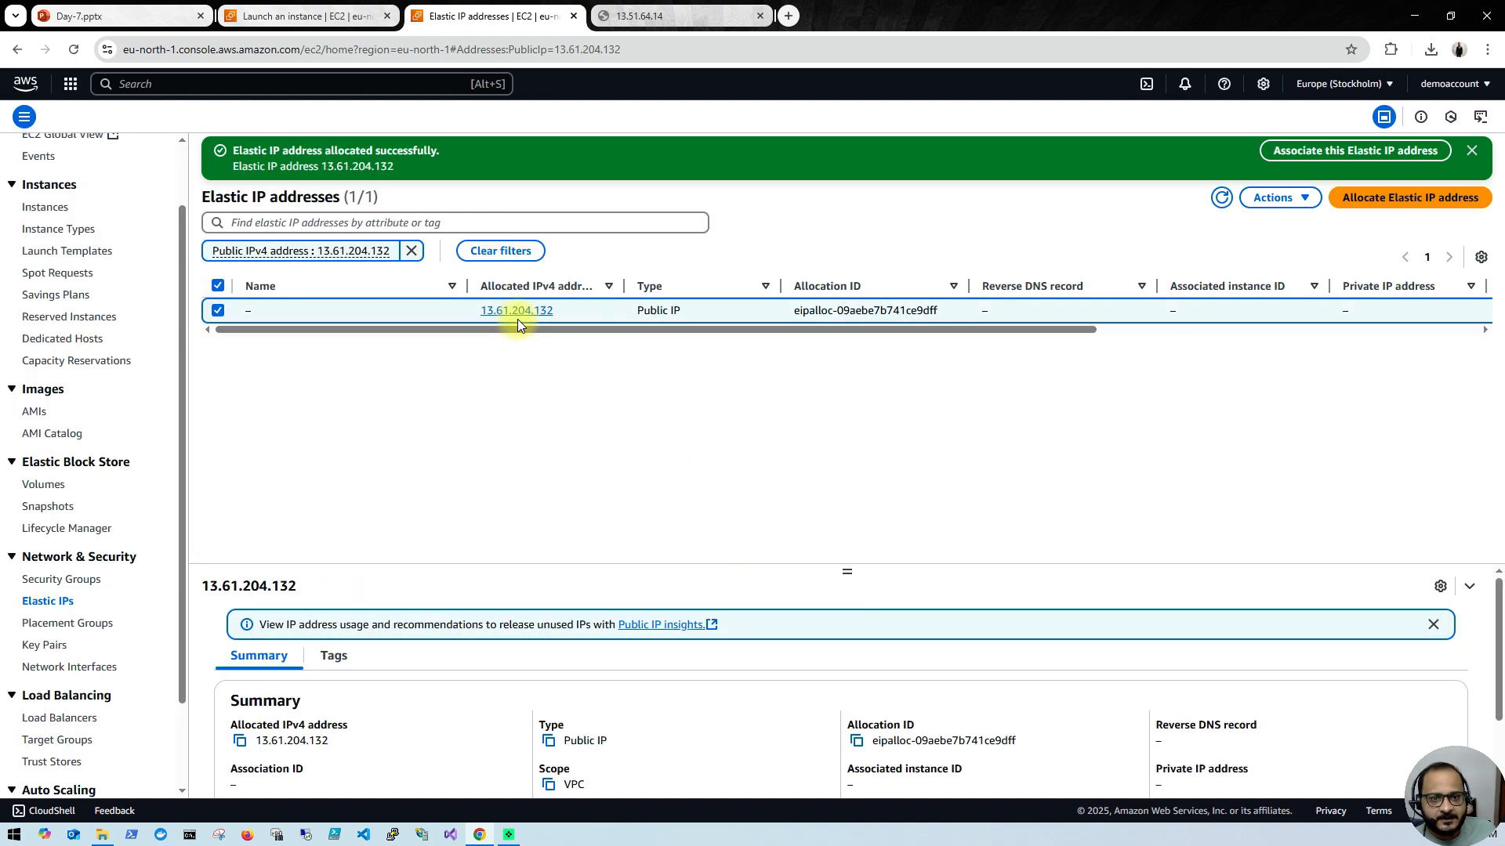
click(1306, 202)
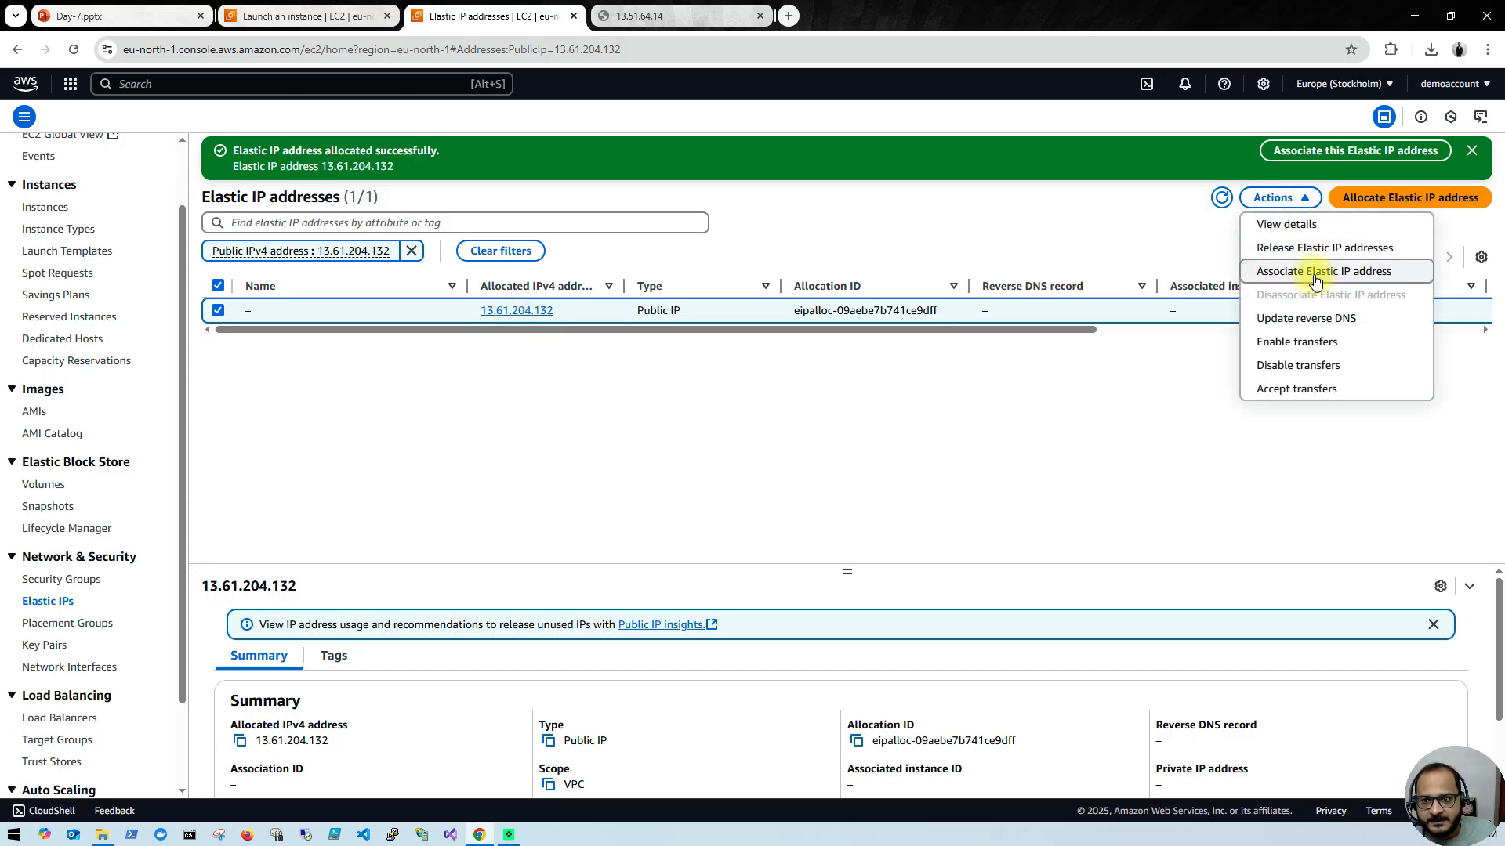
click(1342, 271)
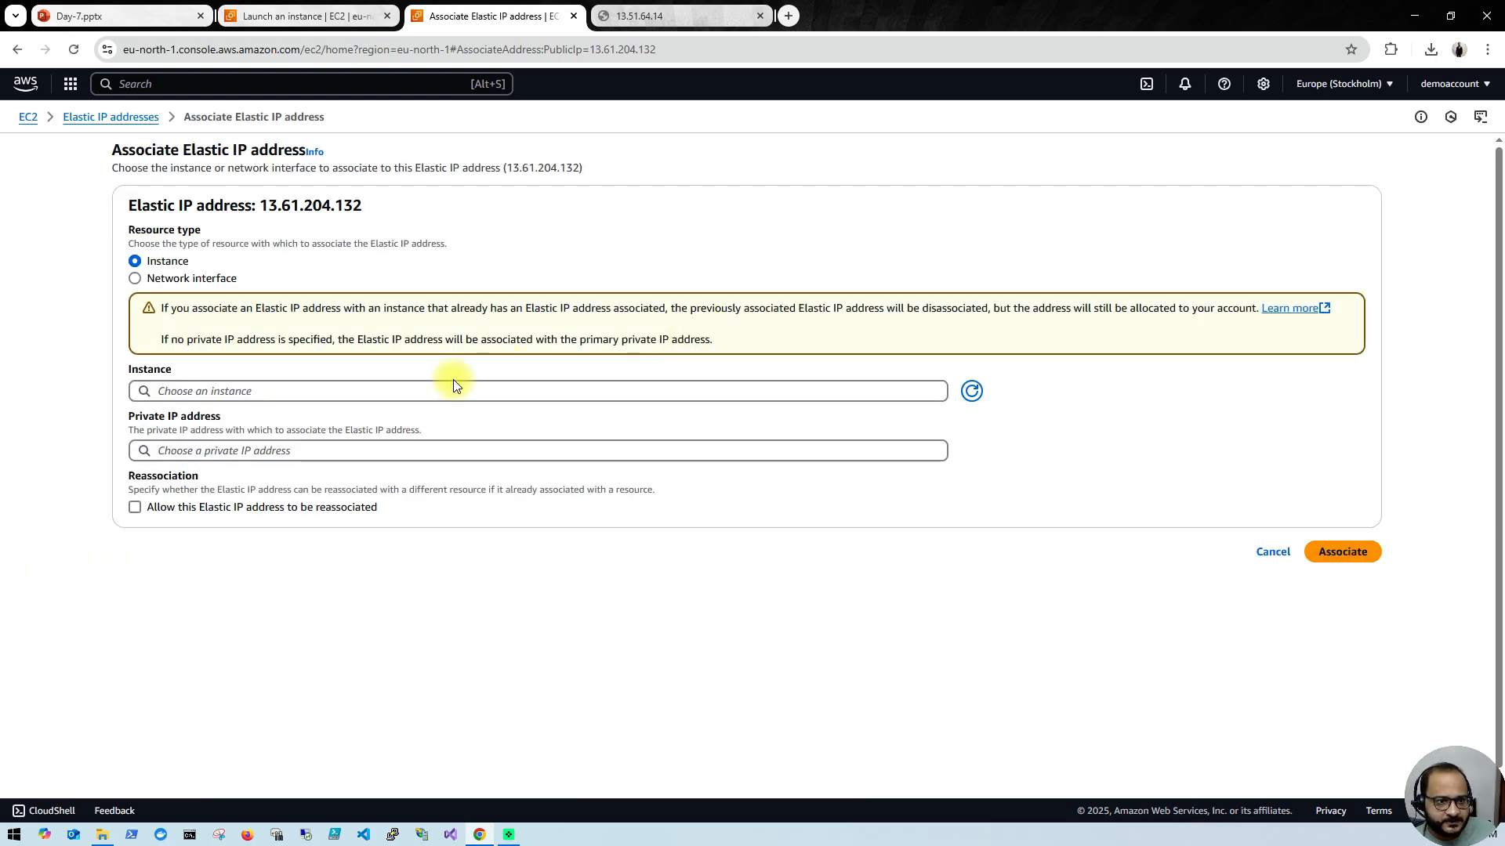
click(447, 382)
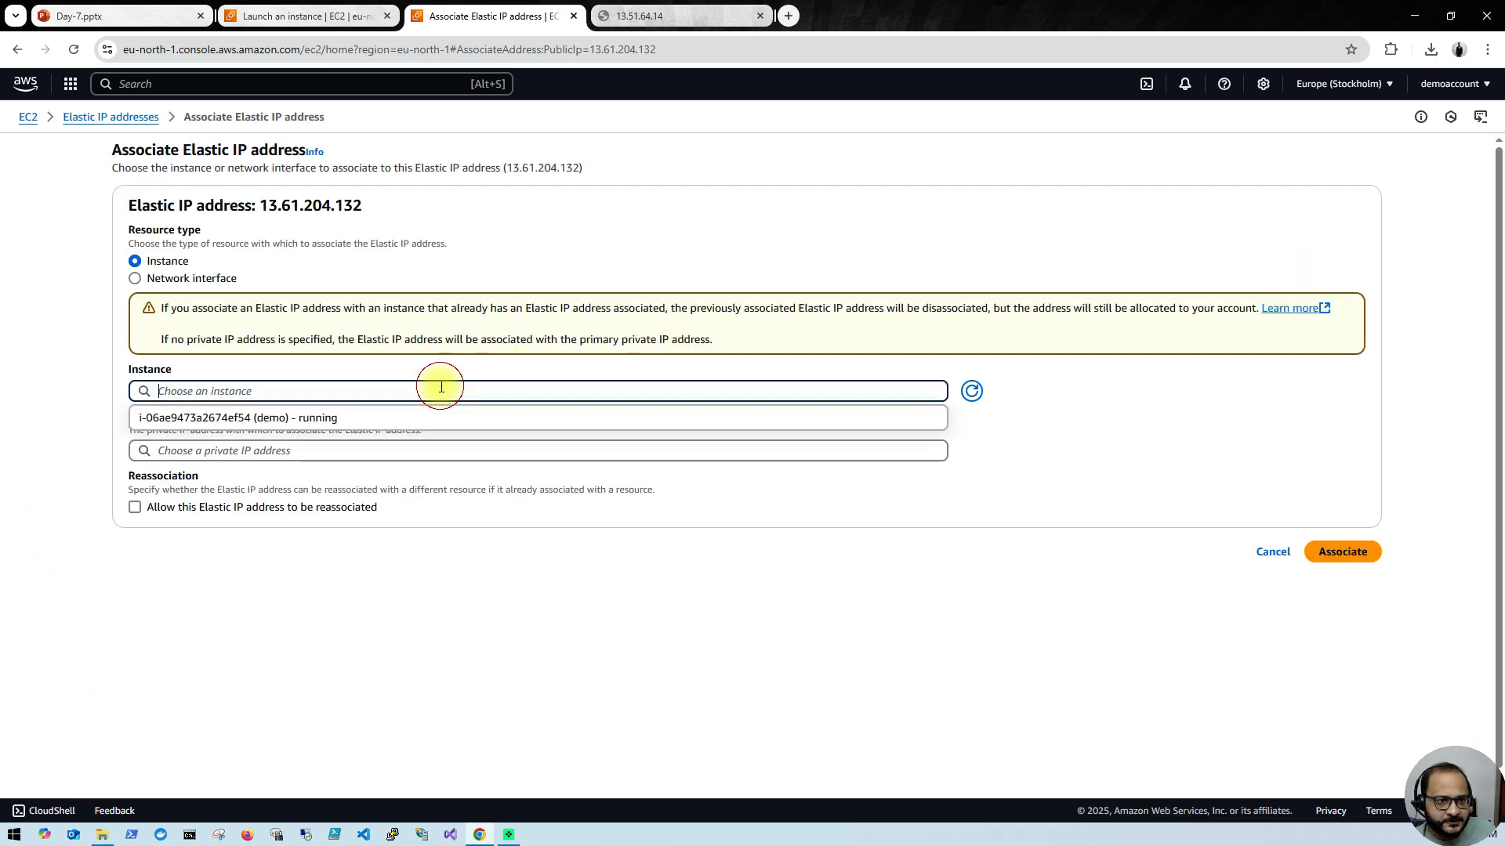
click(390, 418)
click(390, 451)
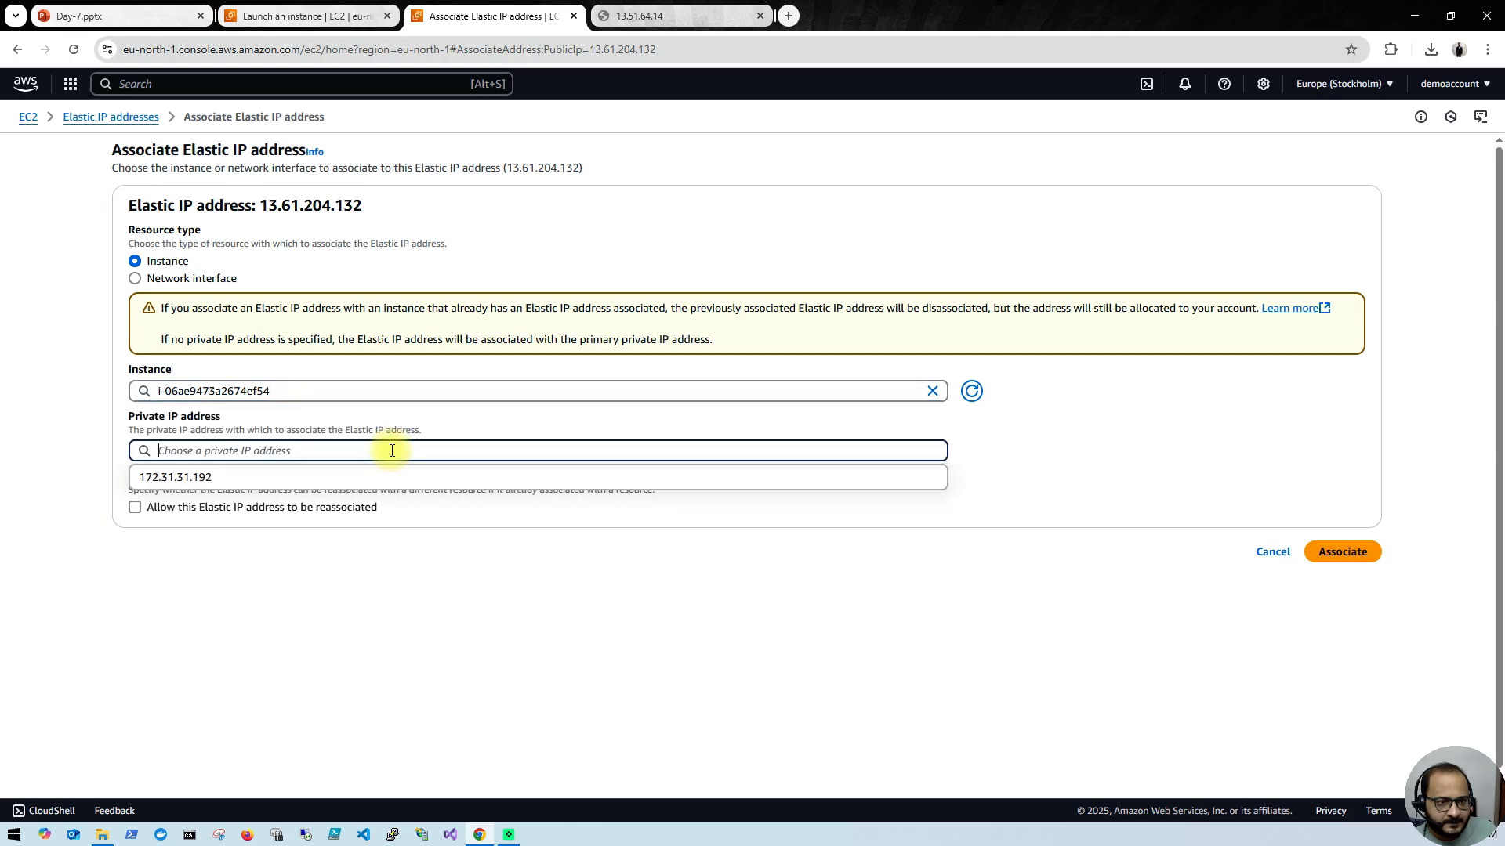
click(389, 480)
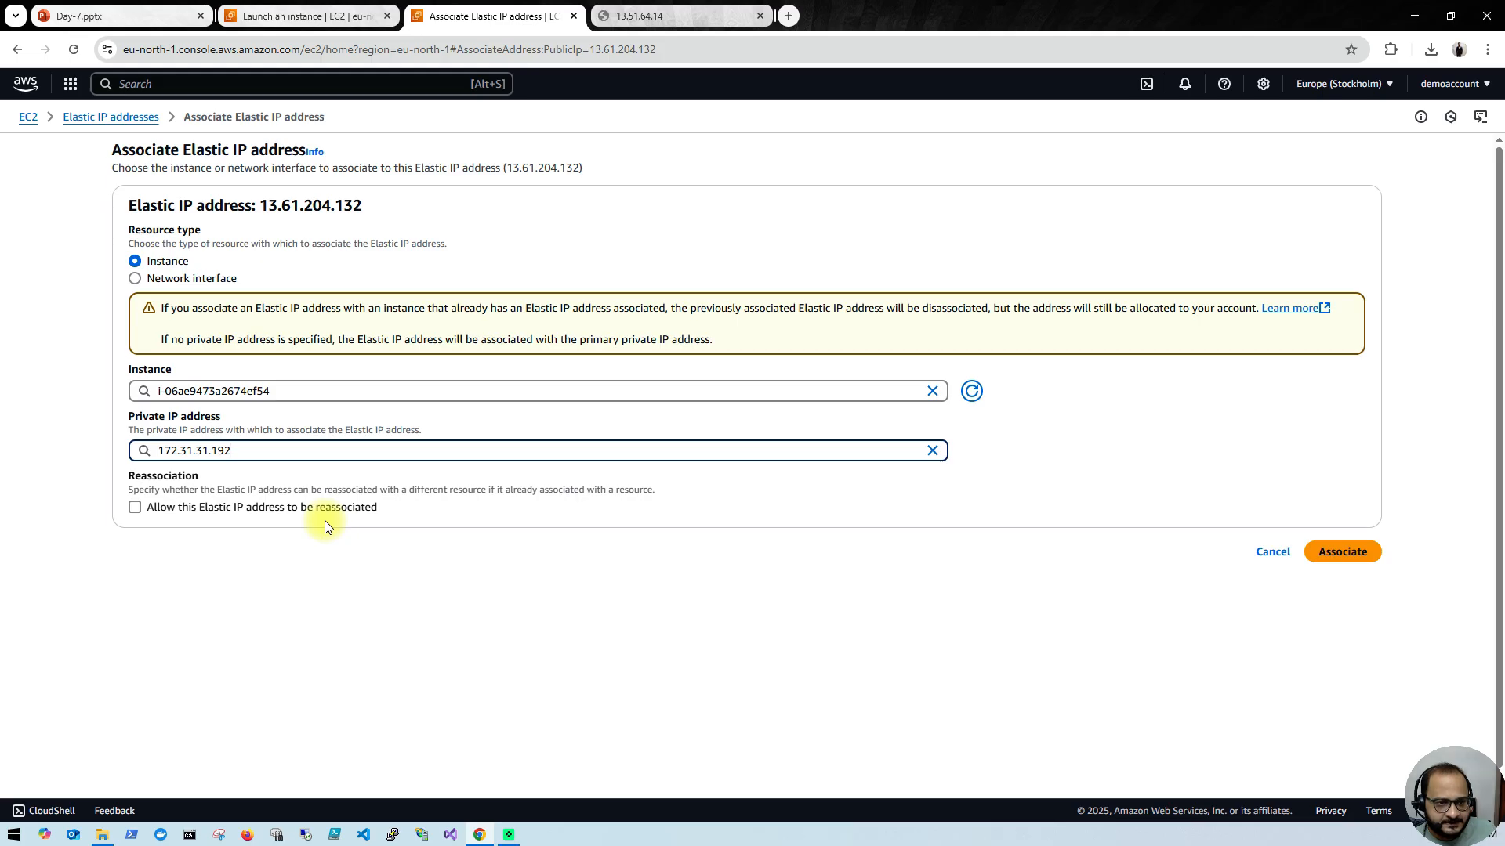
click(1342, 552)
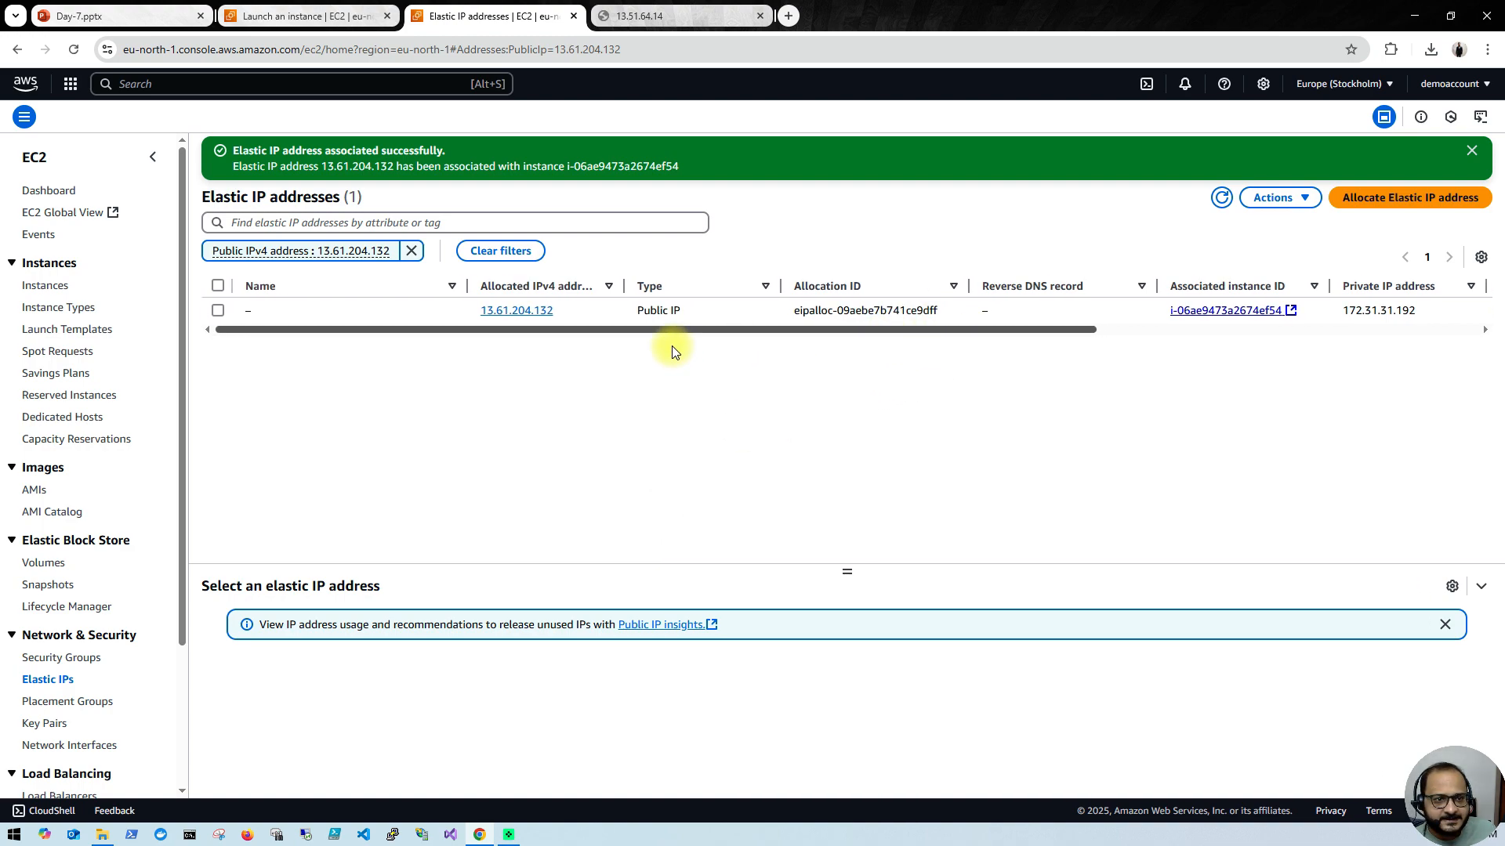
click(47, 287)
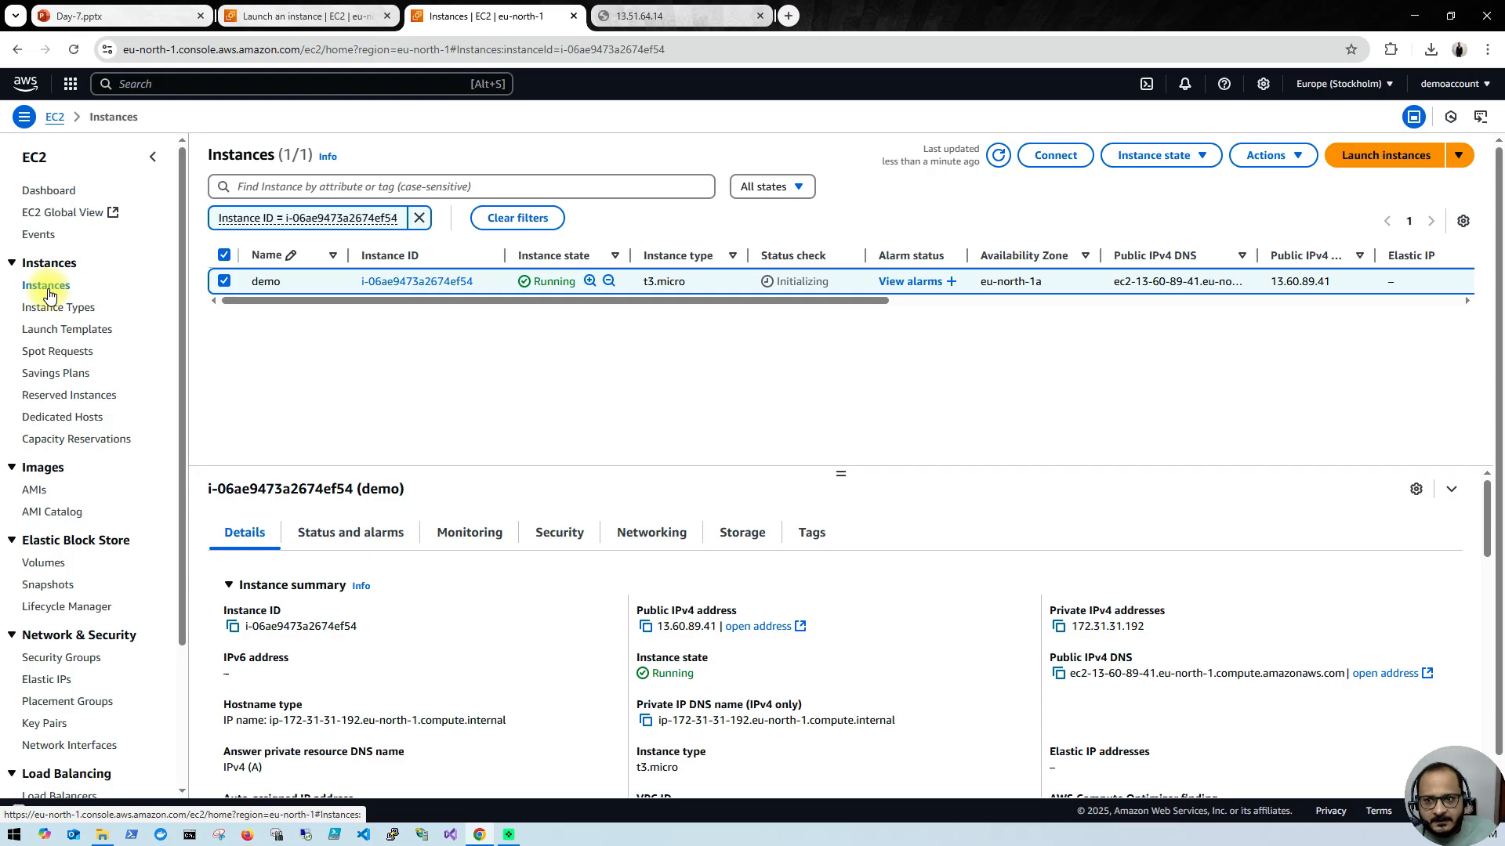
click(999, 156)
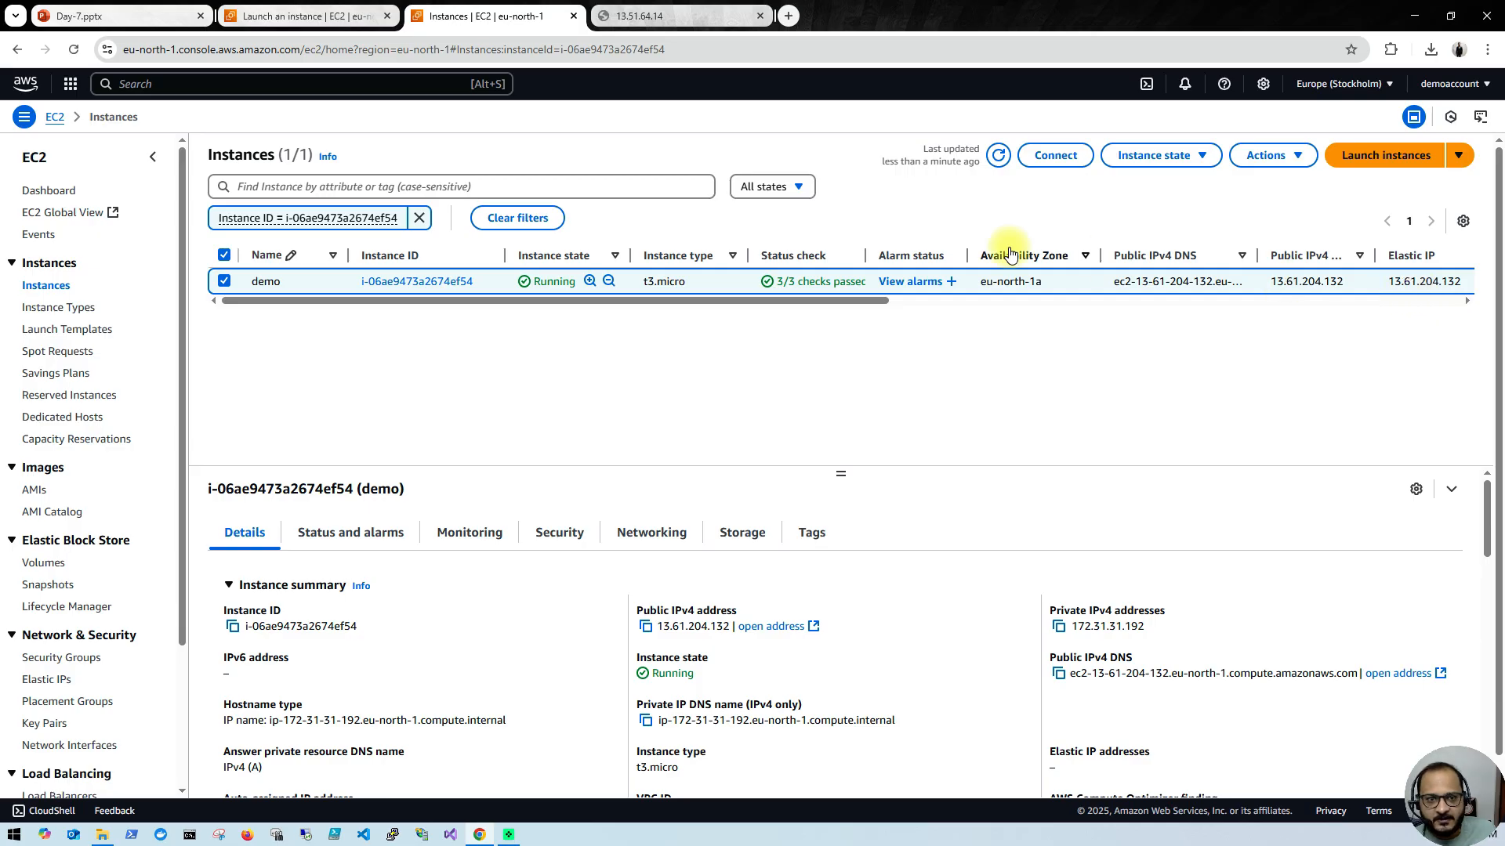
click(1207, 161)
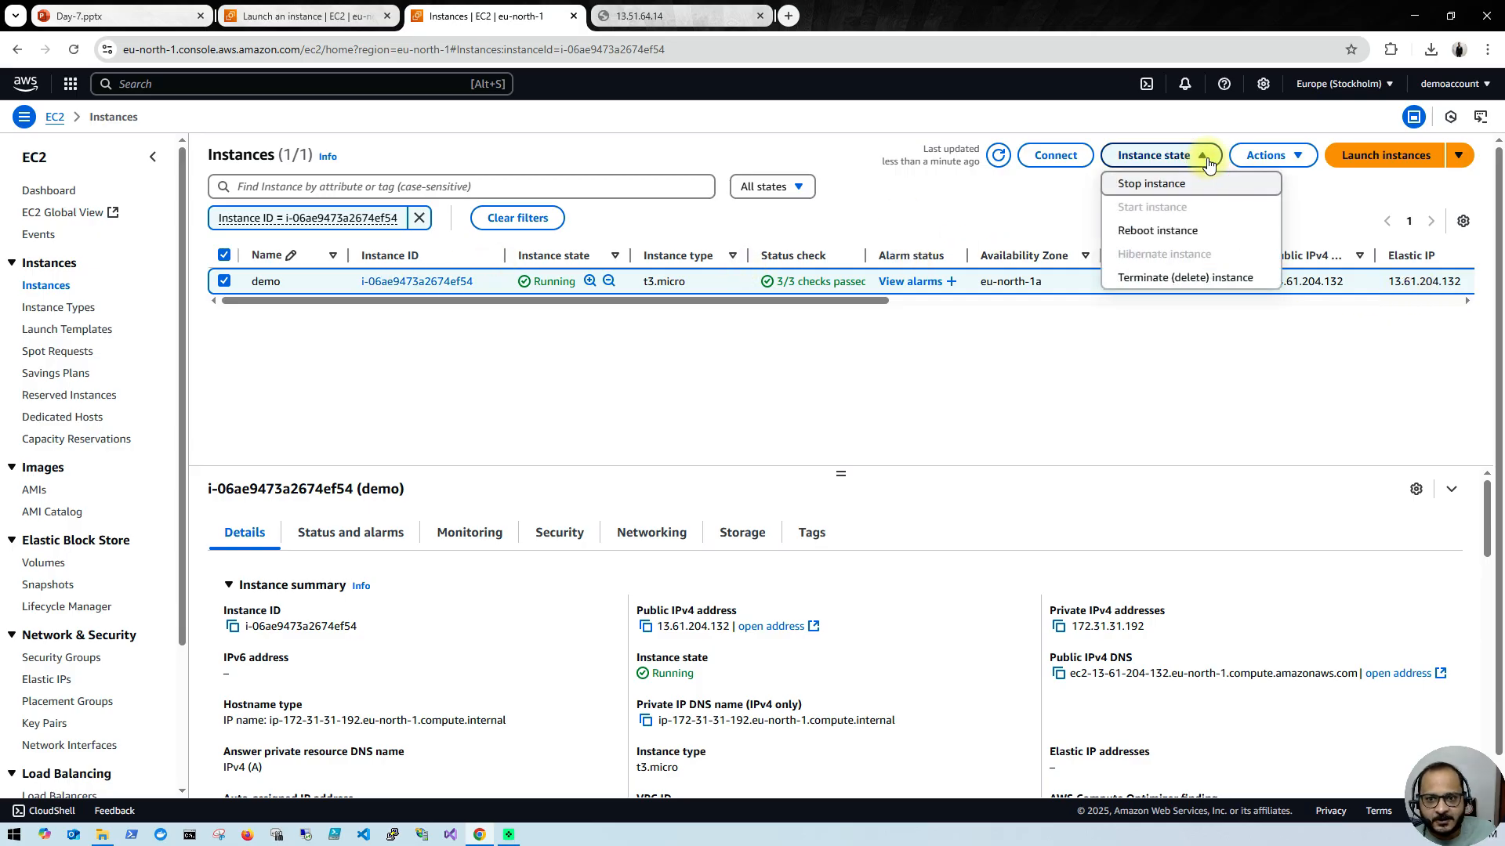
click(1173, 194)
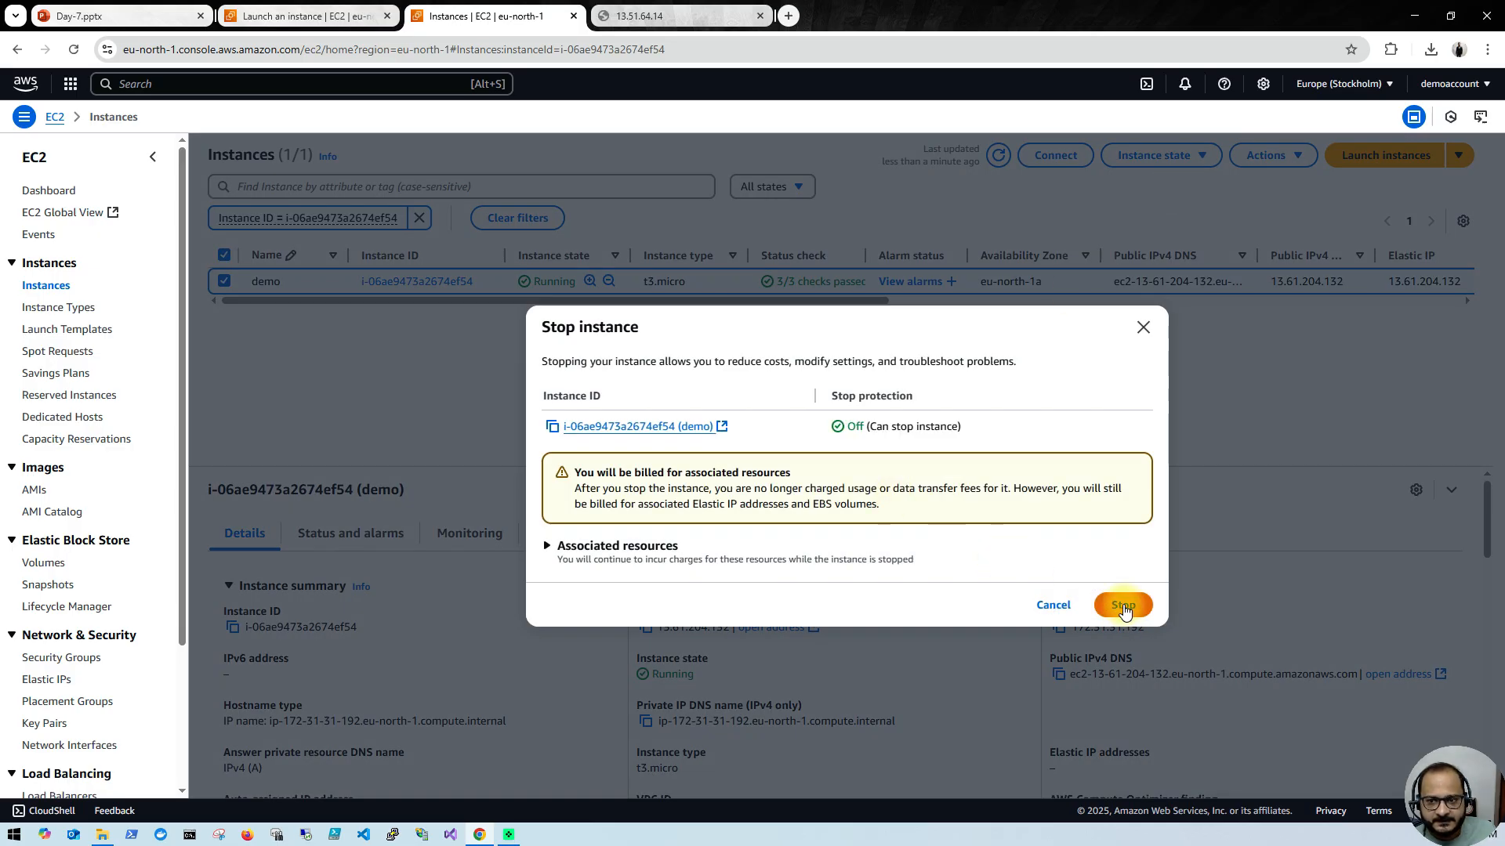
click(1144, 329)
Step: Copy the demo instance's public IPv4 address 13.61.204.132 and load it in the browser tab that holds the old address
drag(1269, 282, 1348, 289)
key(ctrl+c)
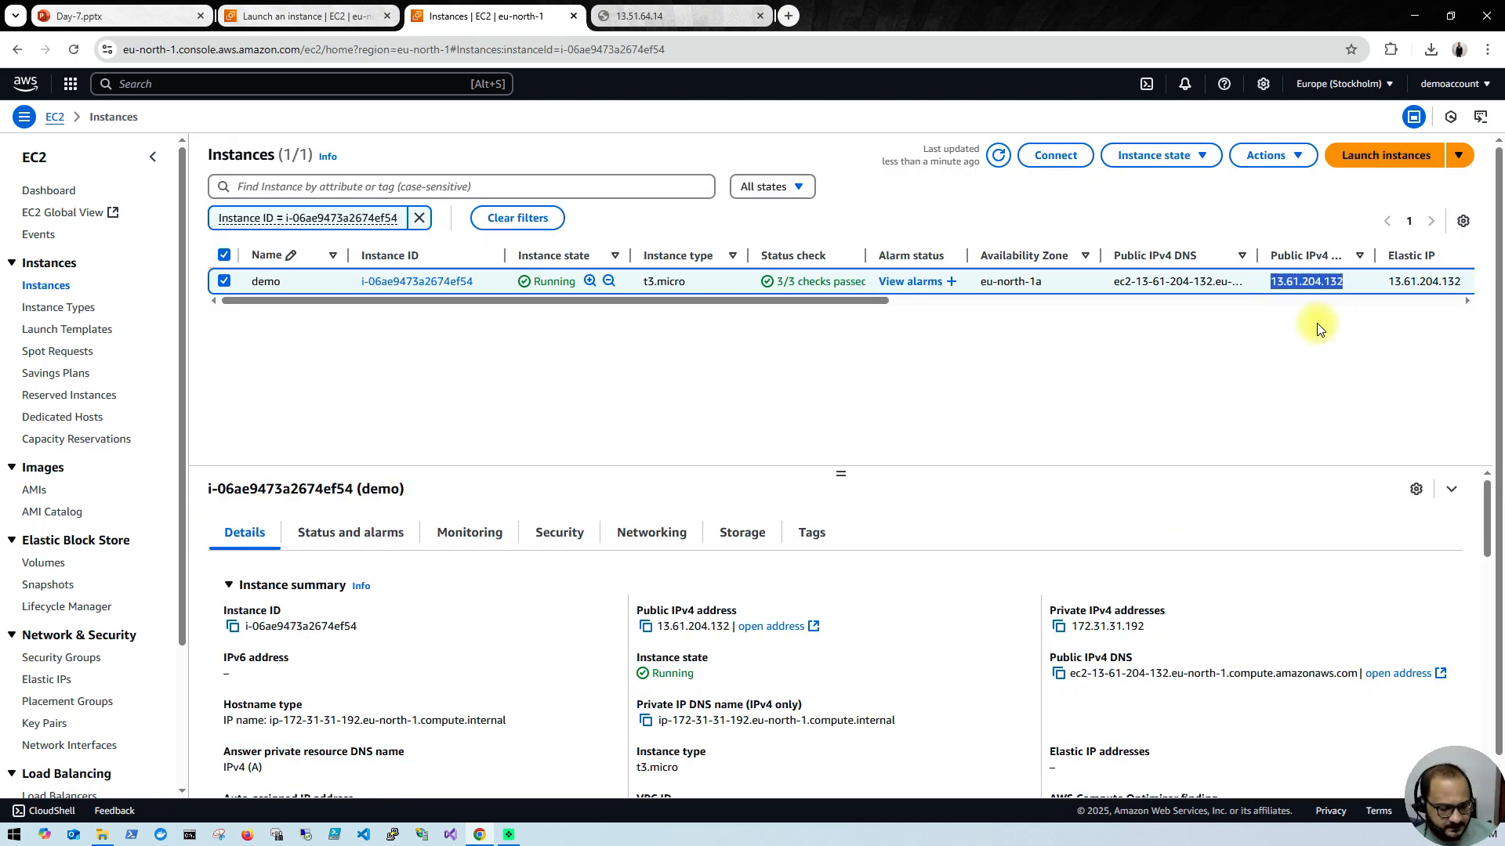
click(722, 16)
click(715, 46)
key(ctrl+v)
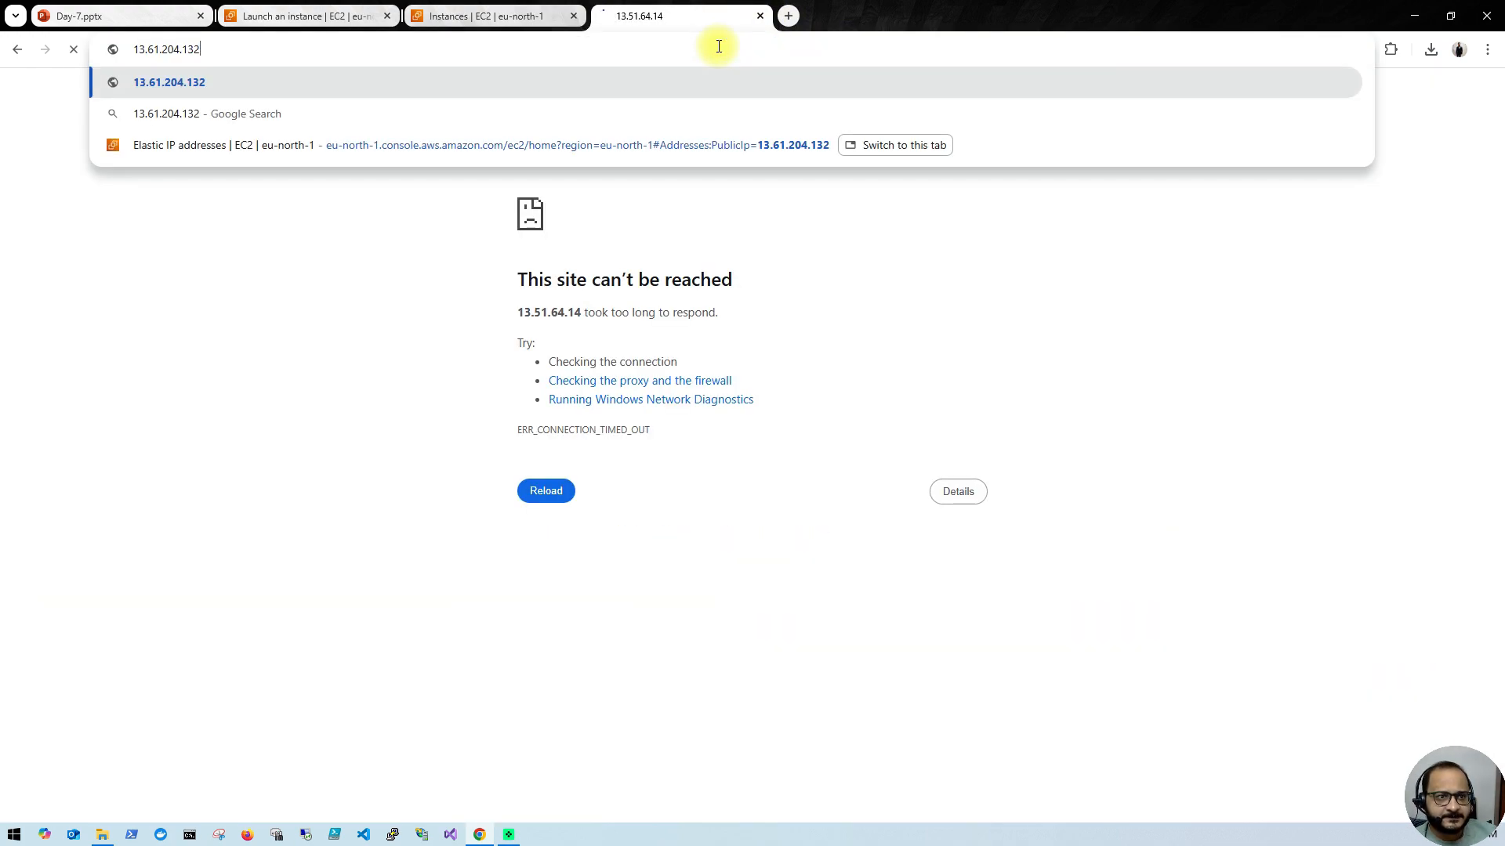
key(Return)
Step: Return to the EC2 instances list and stop the demo instance, confirming the stop
click(536, 12)
click(1197, 154)
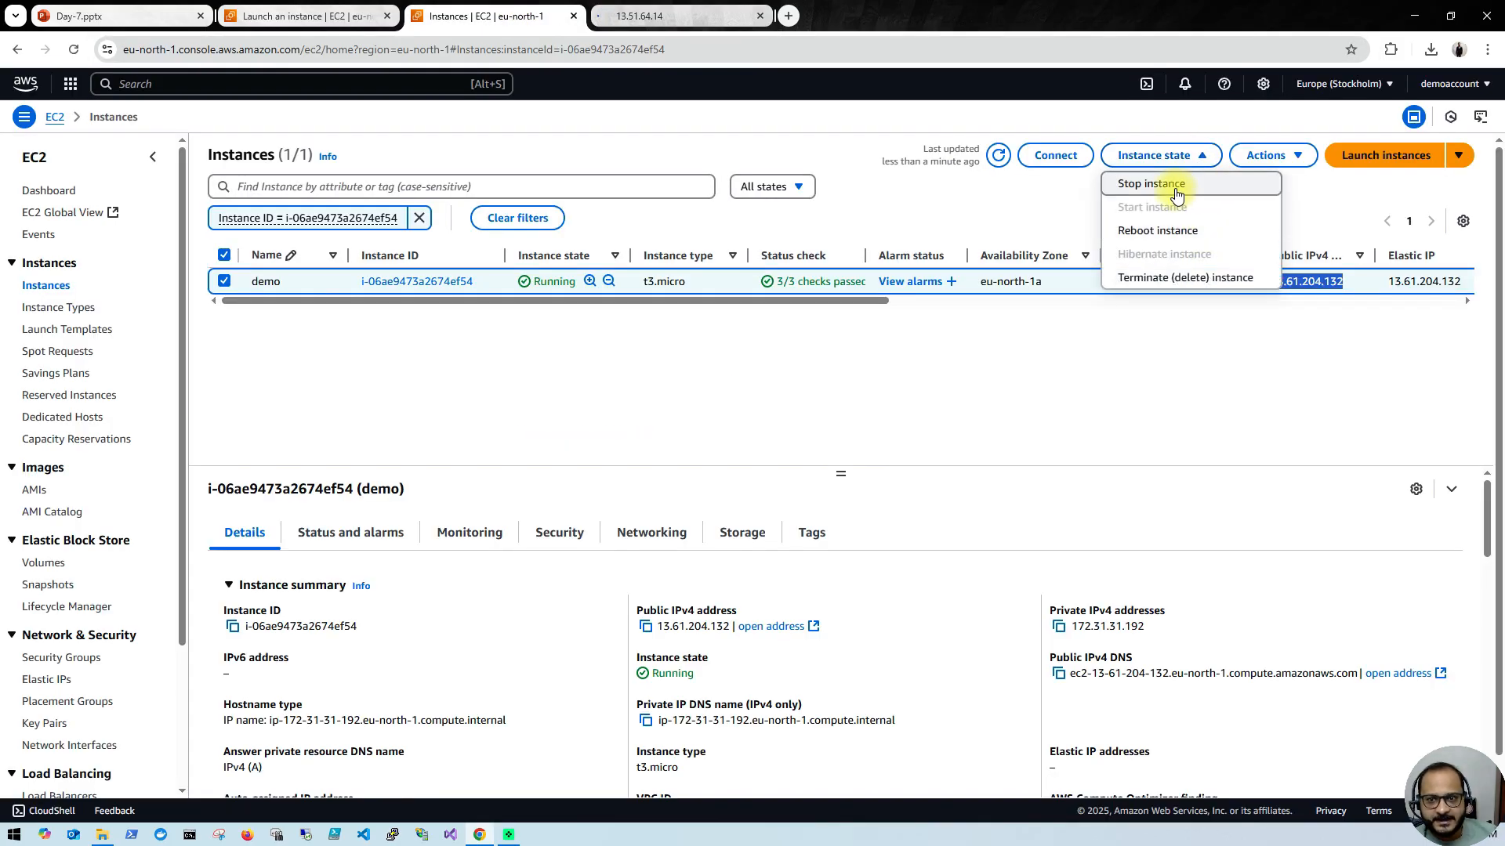
click(1175, 185)
click(1138, 611)
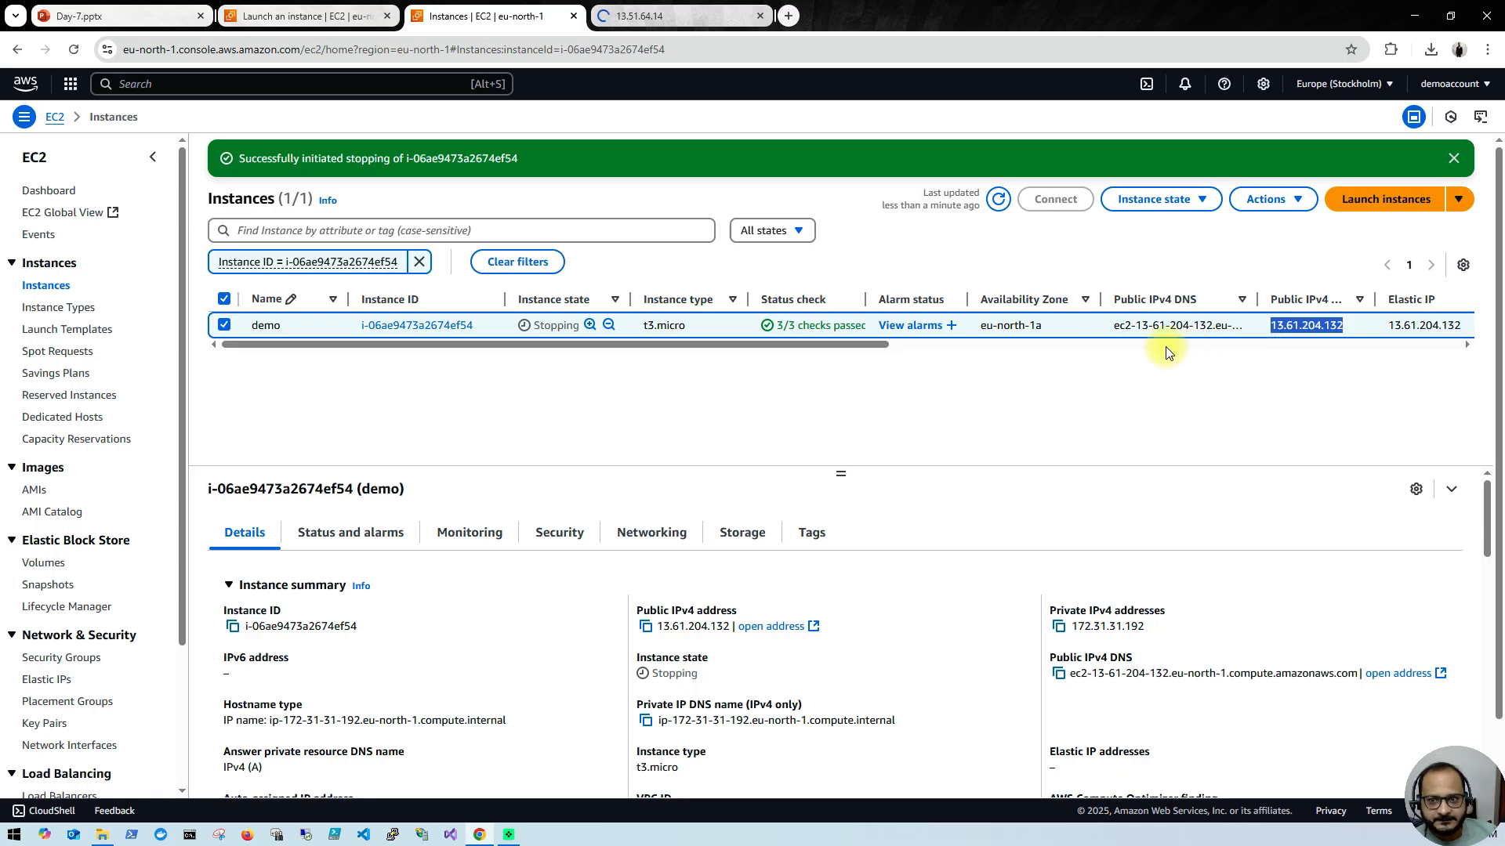
Step: Refresh the instances list until the stop completes, and reload the page to check the demo instance's public IPv4 and Elastic IP columns
click(997, 201)
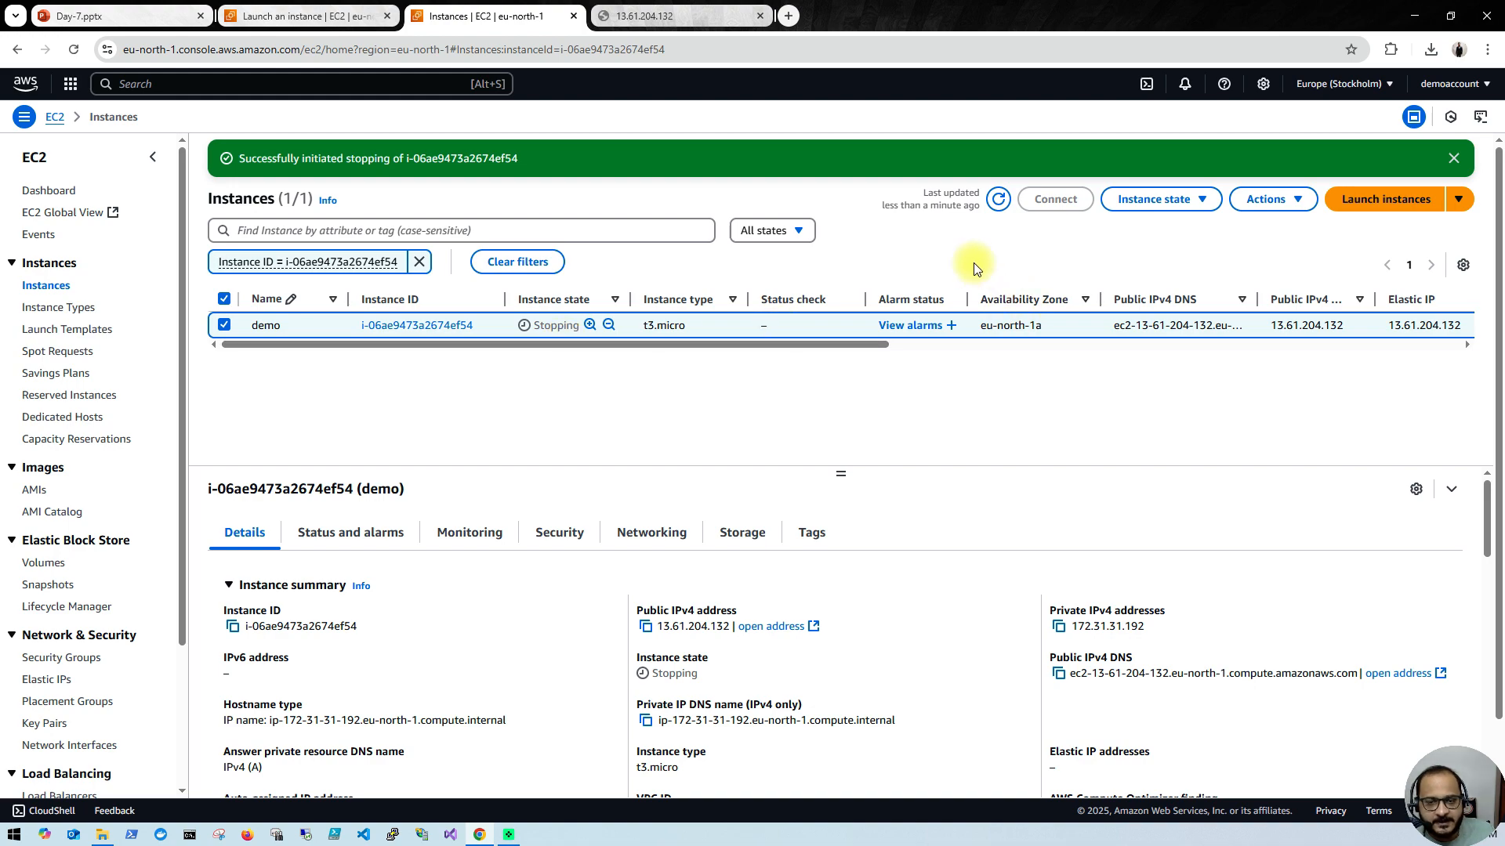
click(995, 200)
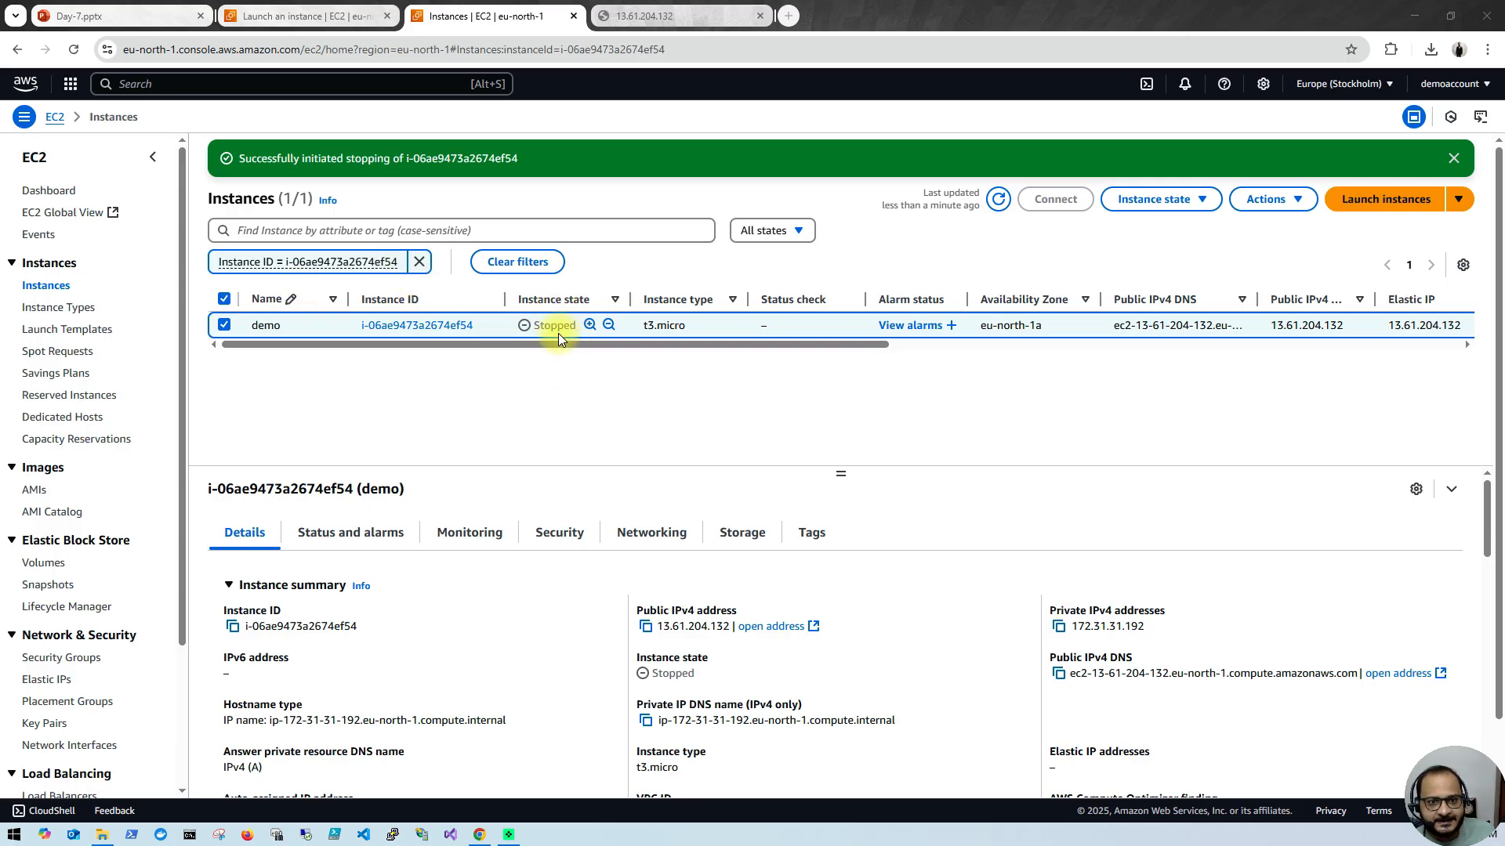
click(996, 201)
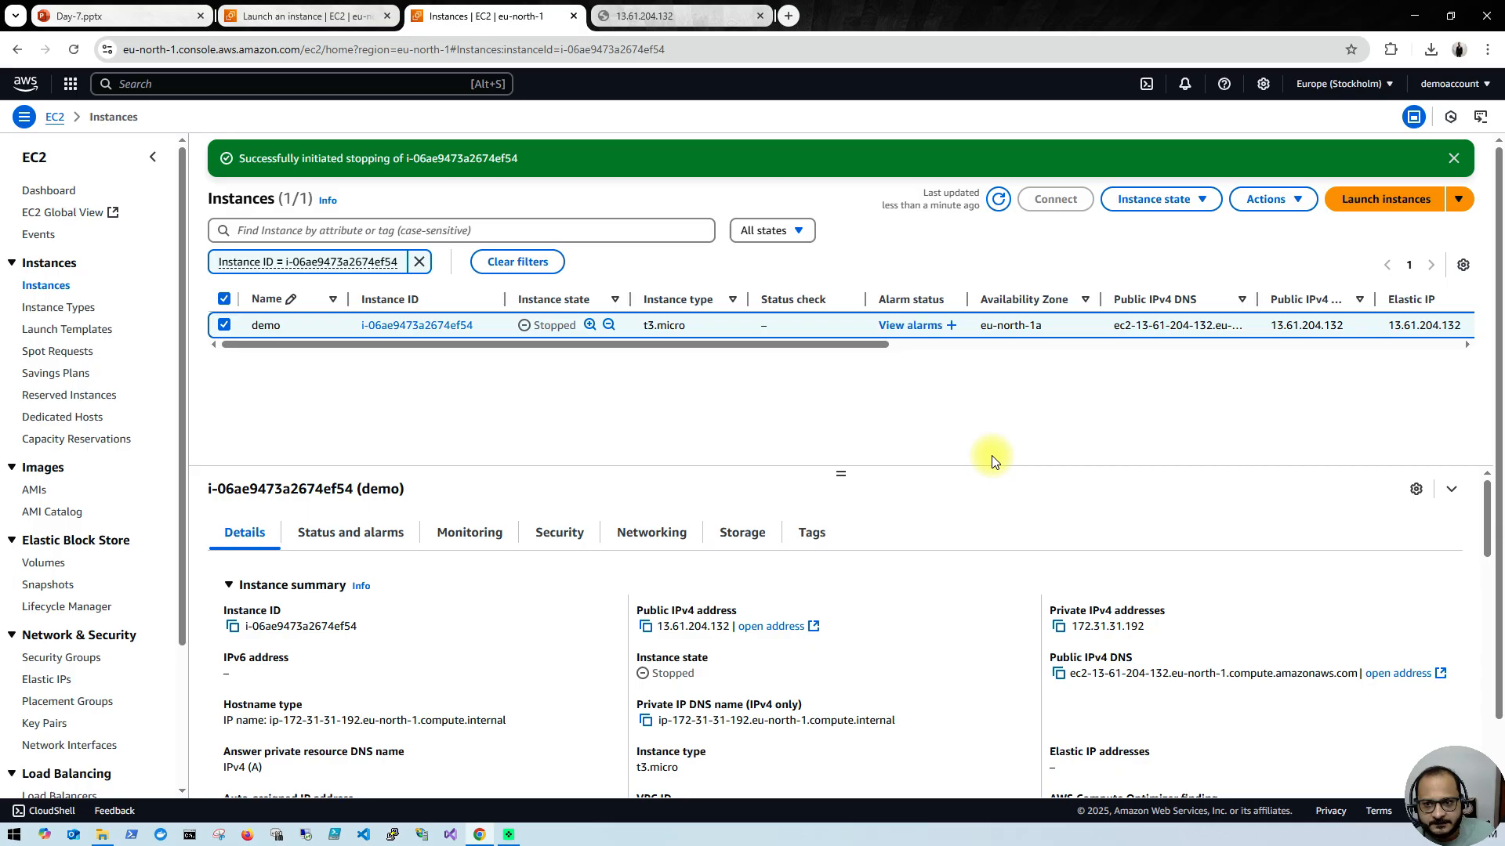
click(73, 50)
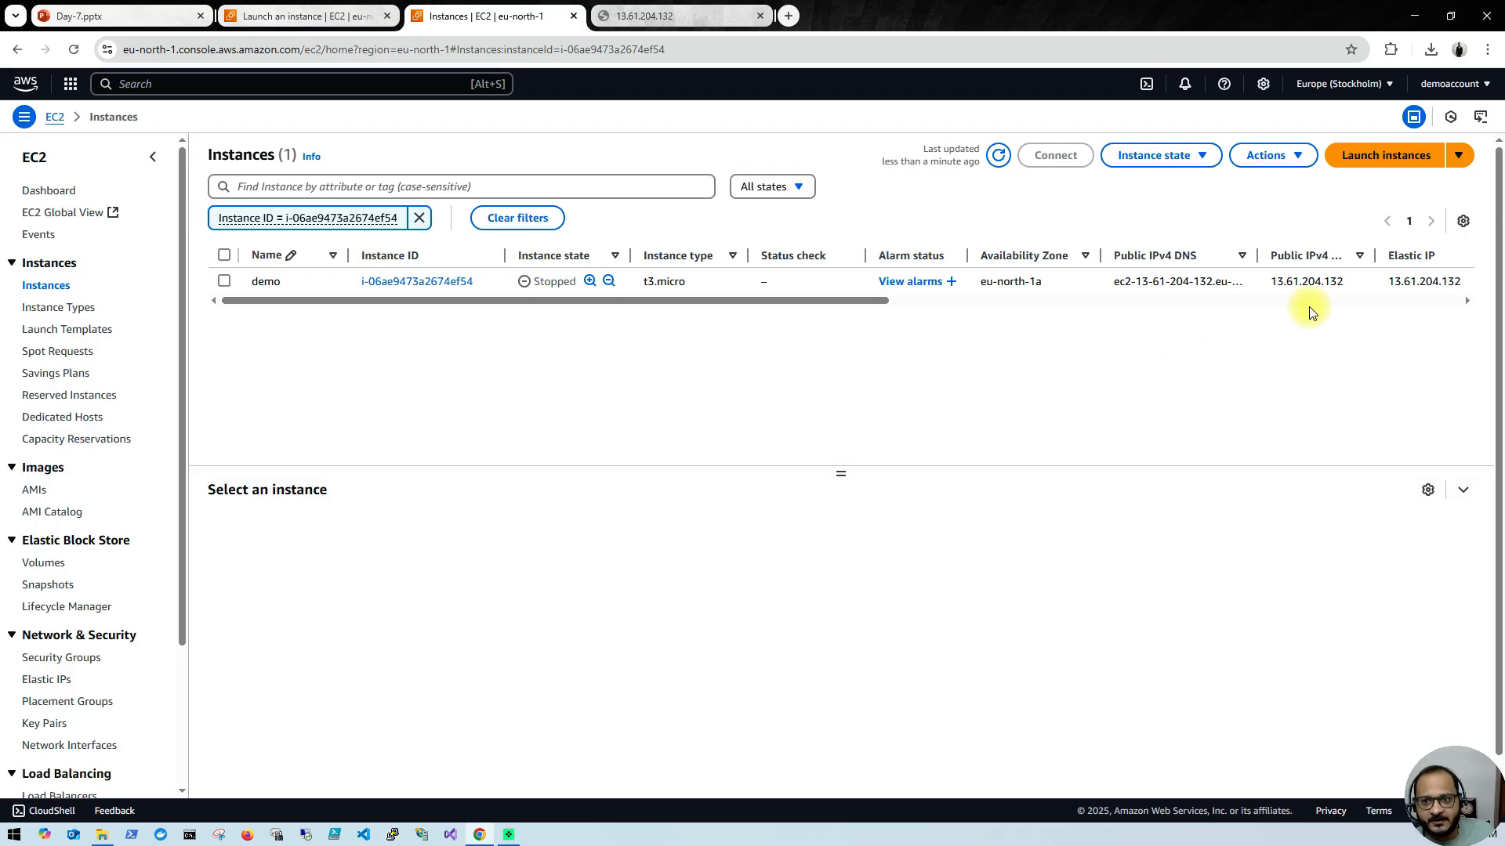
Step: Select the stopped demo instance in the instances list and start it again
click(225, 281)
click(1202, 157)
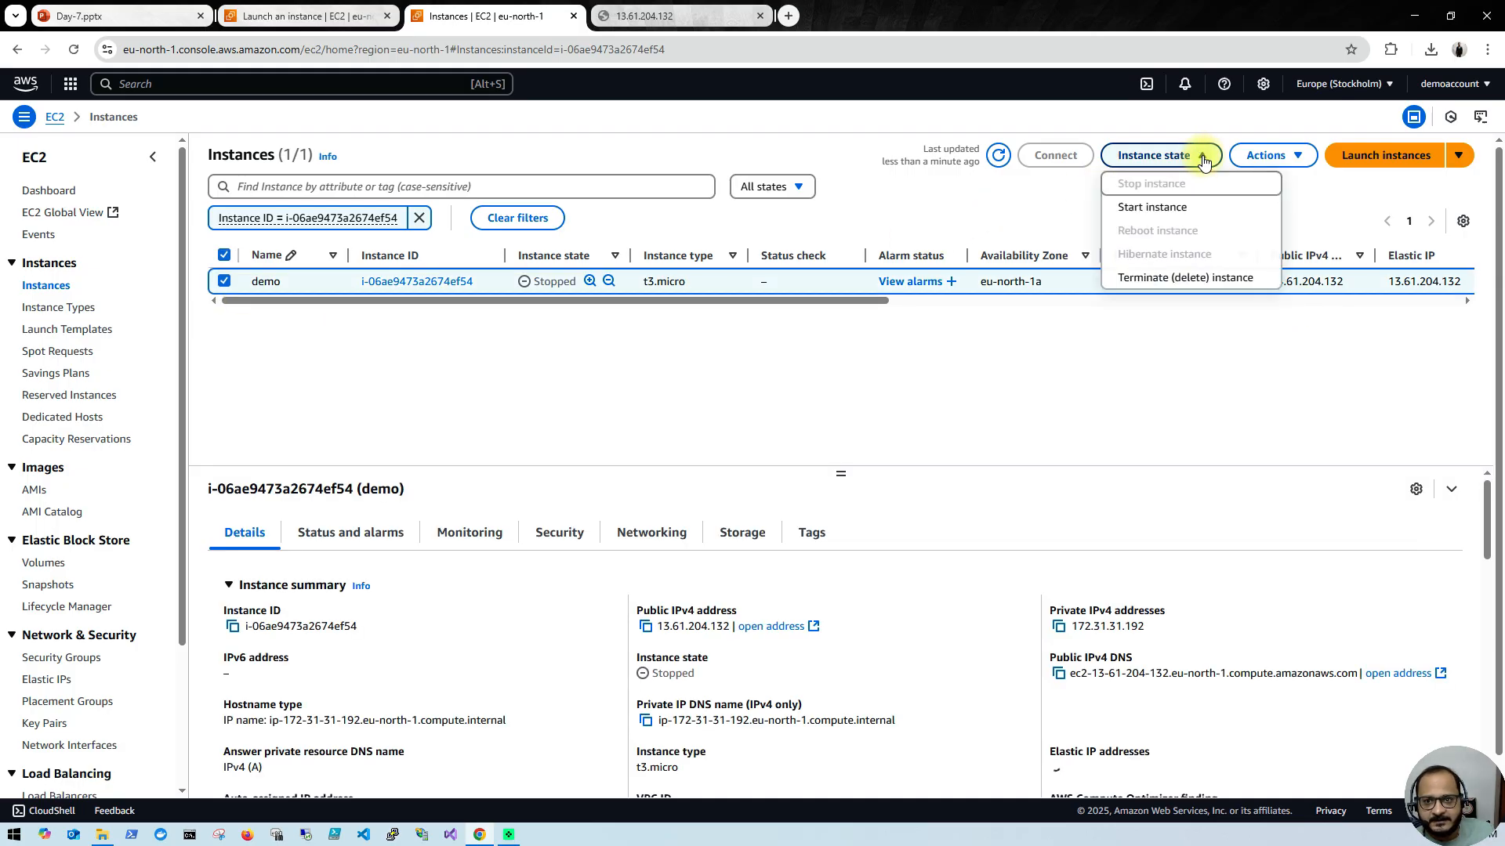
click(1168, 208)
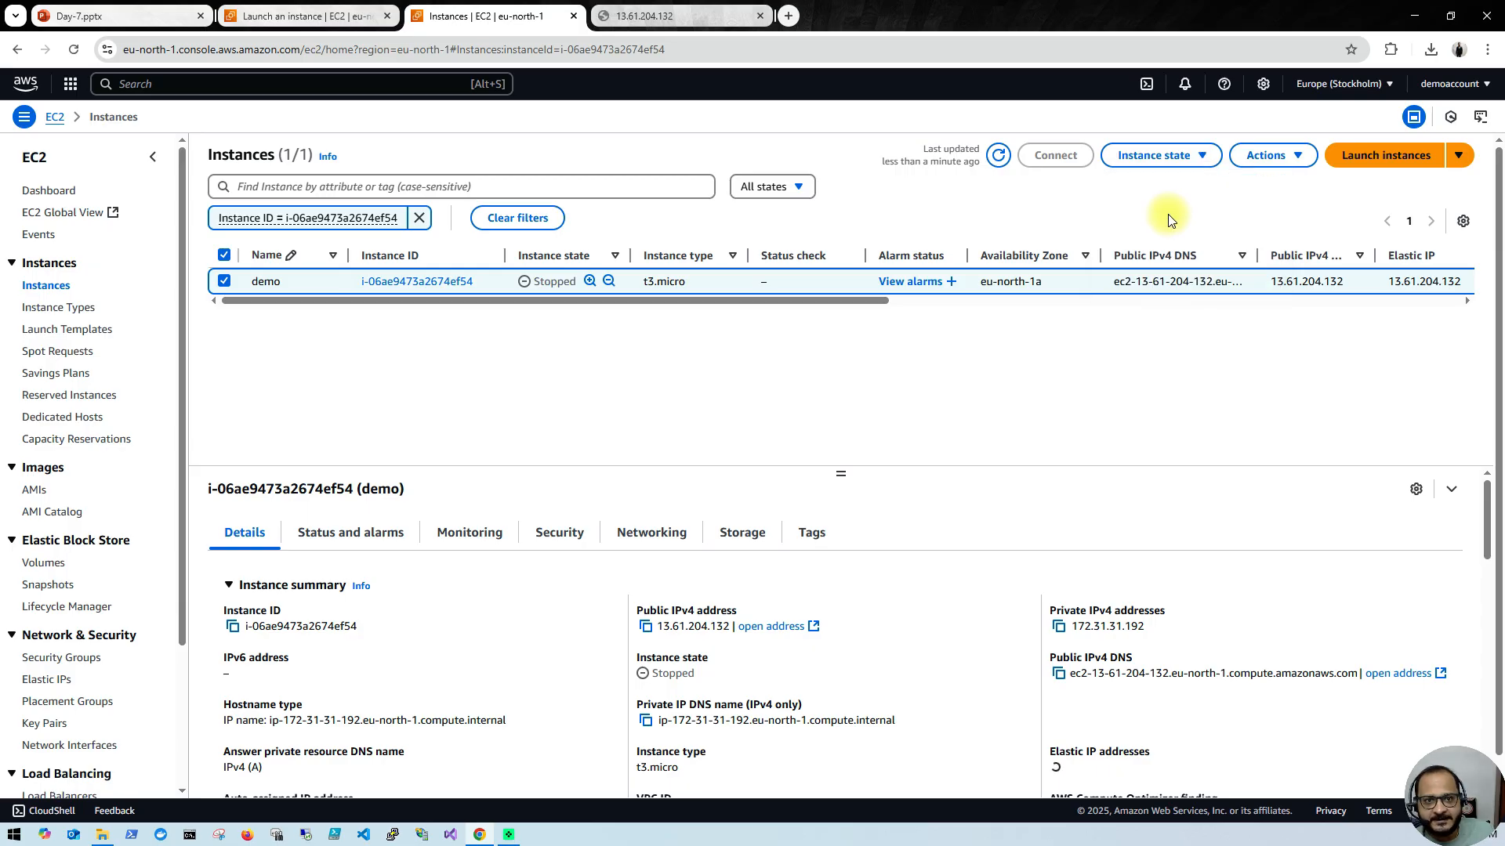